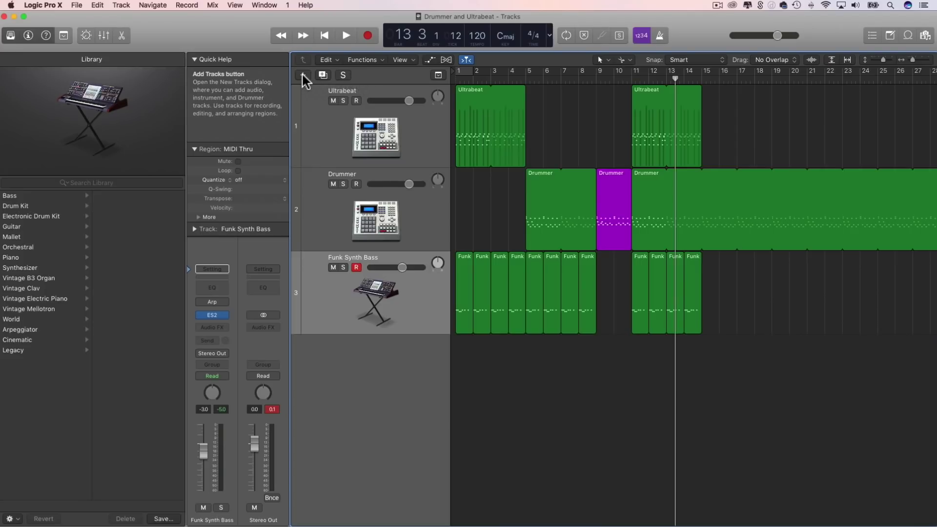
Step: Create one new software instrument track using the stereo Sculpture (Modeling Synth) instrument
{"action": "left_click", "coordinate": [302, 75]}
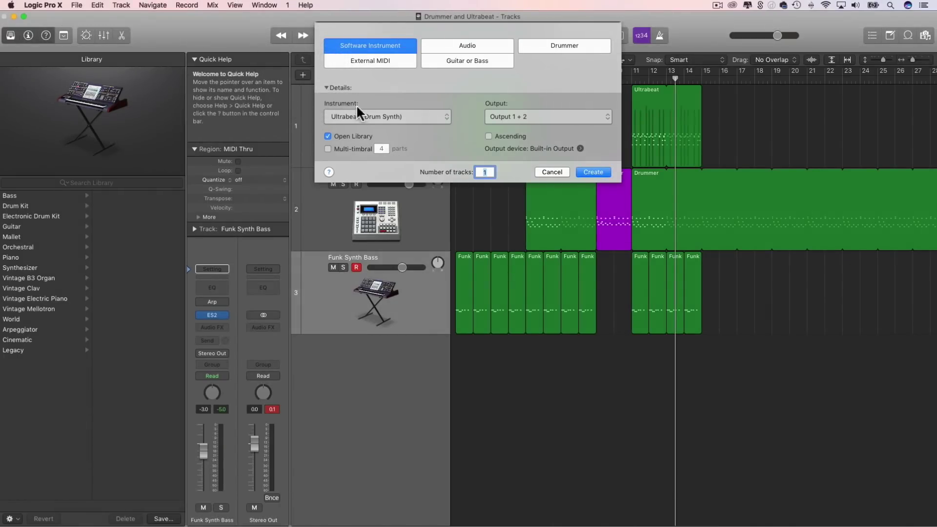
{"action": "left_click", "coordinate": [356, 116]}
{"action": "mouse_move", "coordinate": [358, 117]}
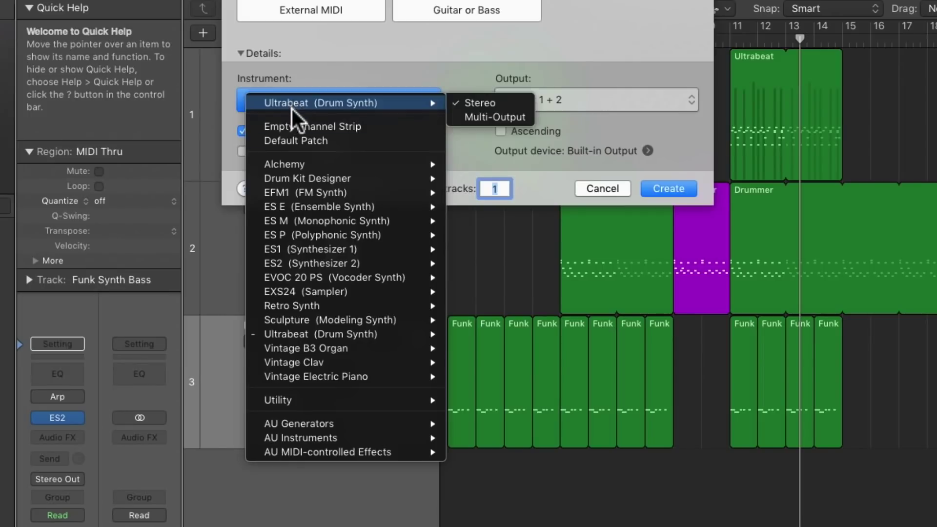
{"action": "mouse_move", "coordinate": [333, 316]}
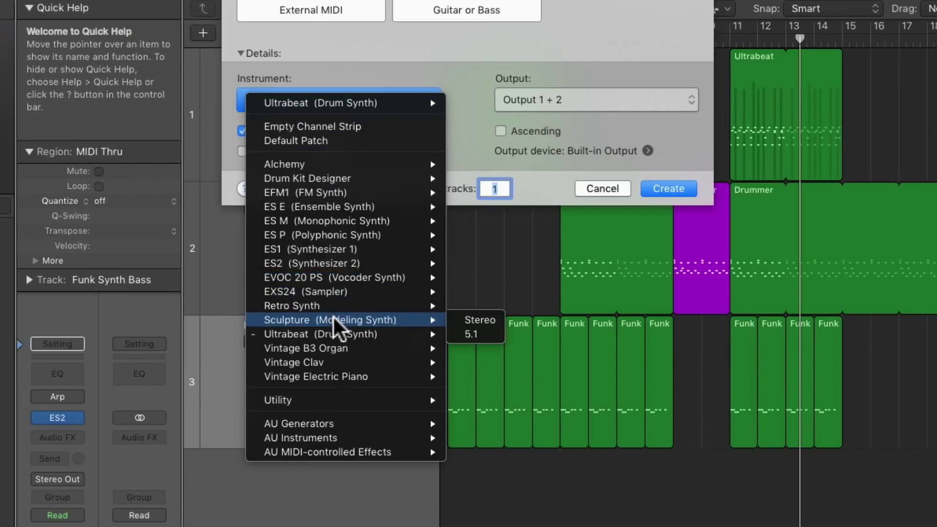
{"action": "left_click", "coordinate": [479, 319]}
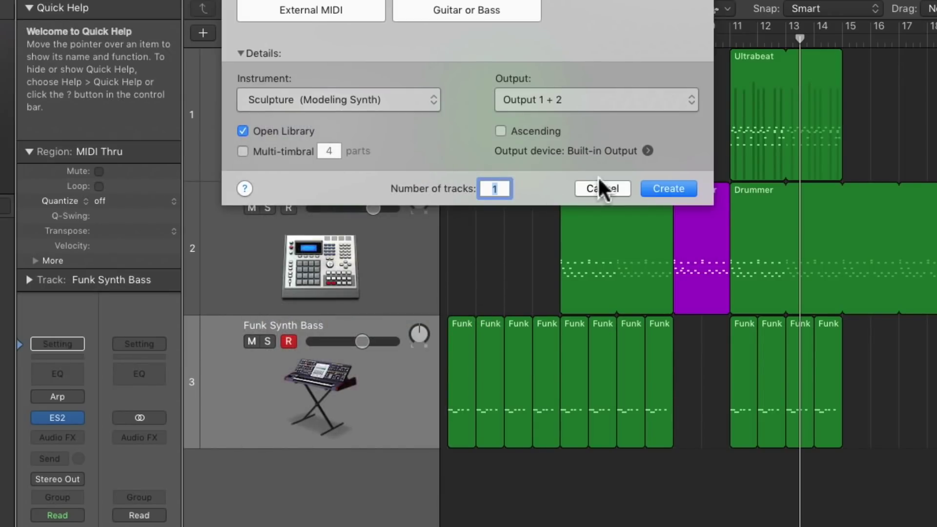
{"action": "left_click", "coordinate": [656, 183]}
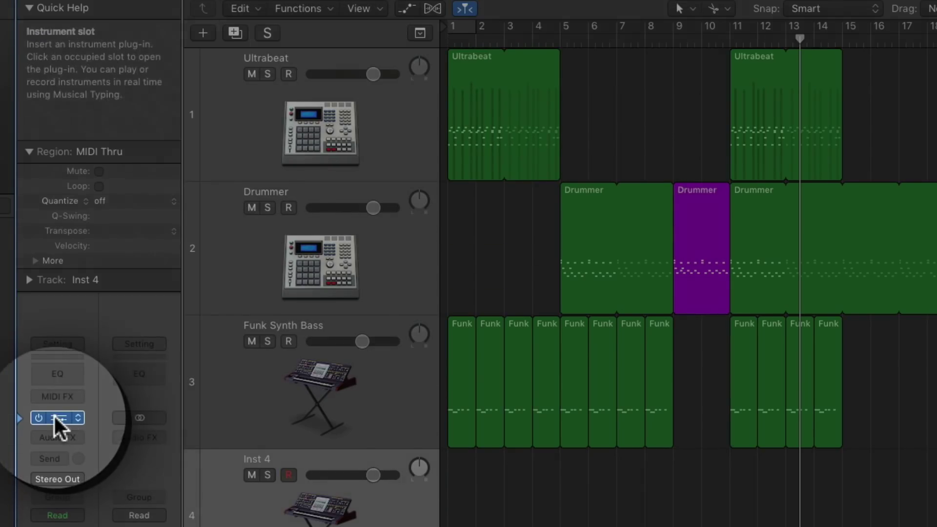
Step: Open the Sculpture plug-in of the Inst 4 track and bring up the Musical Typing keyboard
{"action": "left_click", "coordinate": [57, 418]}
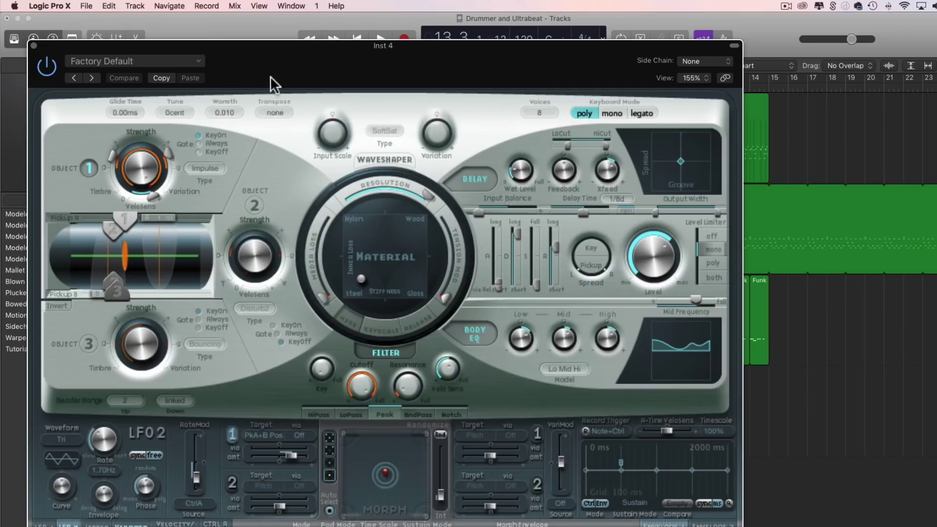
{"action": "left_click_drag", "start_coordinate": [270, 84], "coordinate": [268, 46]}
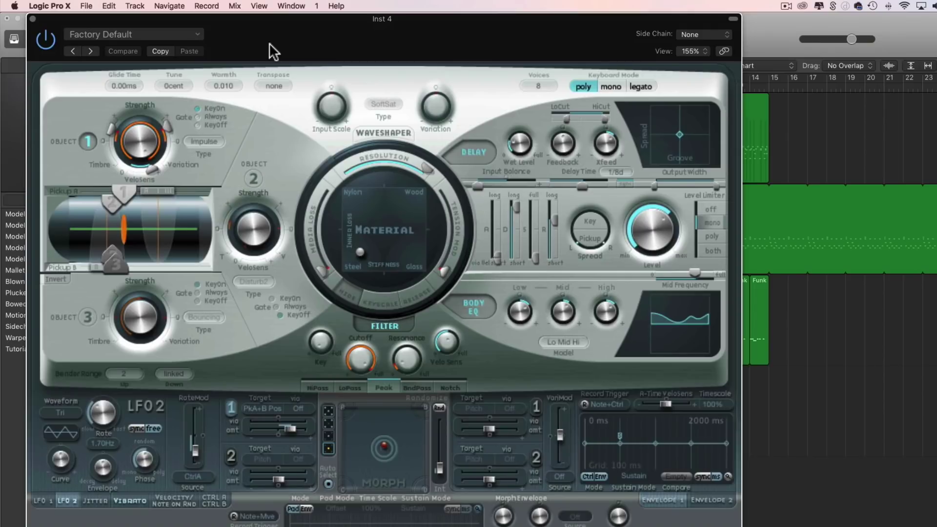
{"action": "key", "text": "super+k"}
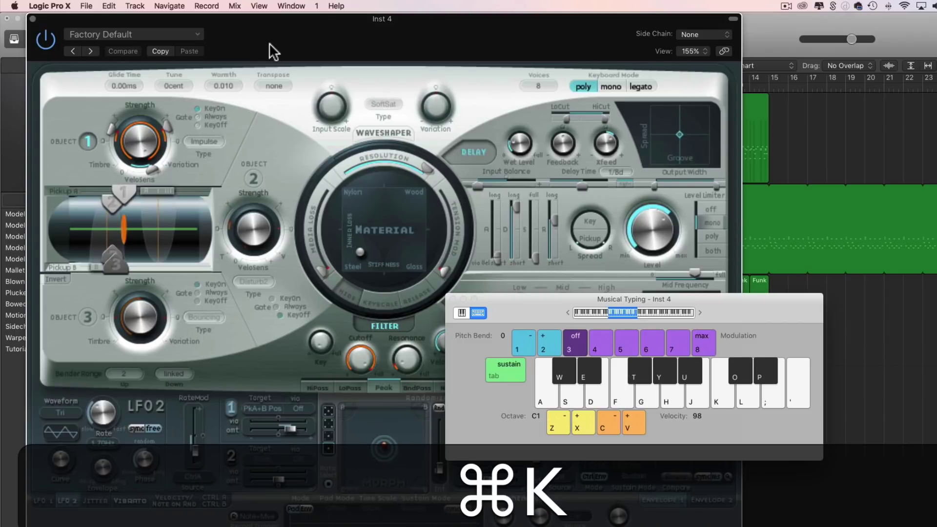
Step: Audition the Sculpture sound with various notes, raising the Musical Typing octave to C2, and close the synth and keyboard windows
{"action": "key", "text": "h"}
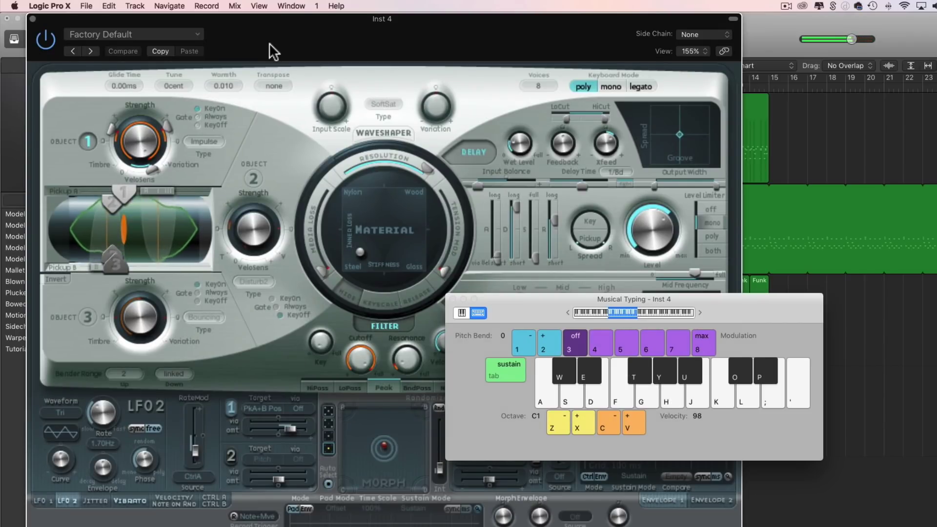
{"action": "key", "text": "x"}
{"action": "key", "text": "h"}
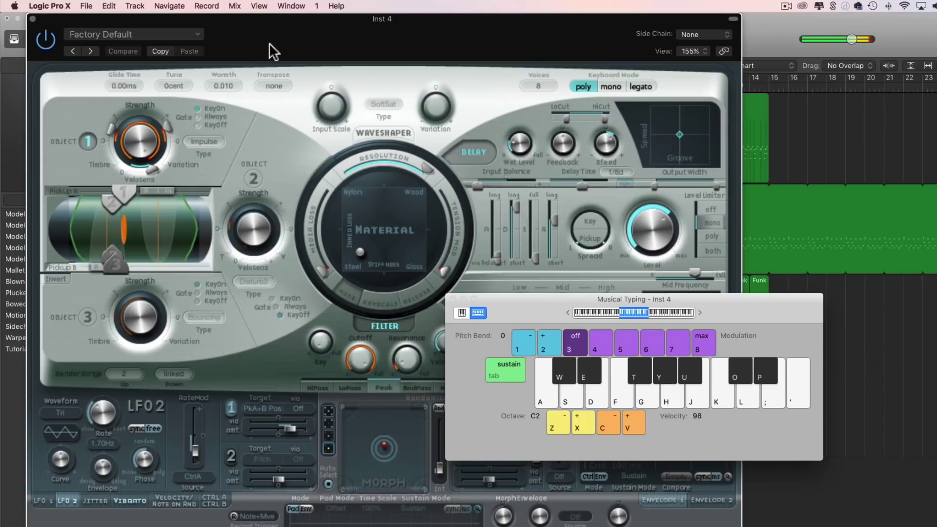
{"action": "key", "text": "f"}
{"action": "key", "text": "k"}
{"action": "key", "text": "f"}
{"action": "key", "text": "l"}
{"action": "key", "text": "l"}
{"action": "key", "text": "f"}
{"action": "key", "text": "s"}
{"action": "key", "text": "s"}
{"action": "key", "text": "f"}
{"action": "key", "text": "l"}
{"action": "key", "text": "p"}
{"action": "key", "text": "f"}
{"action": "key", "text": "p"}
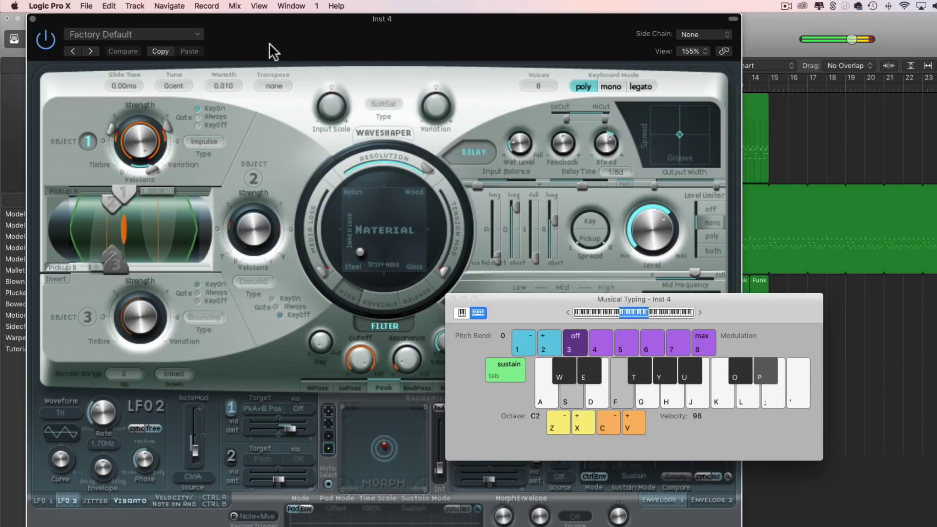
{"action": "key", "text": "g"}
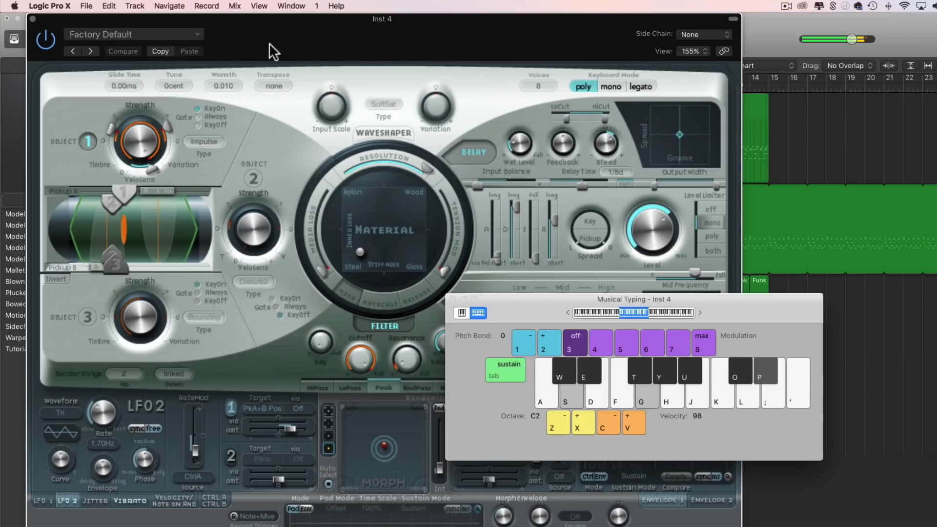
{"action": "key", "text": "u"}
{"action": "key", "text": "u"}
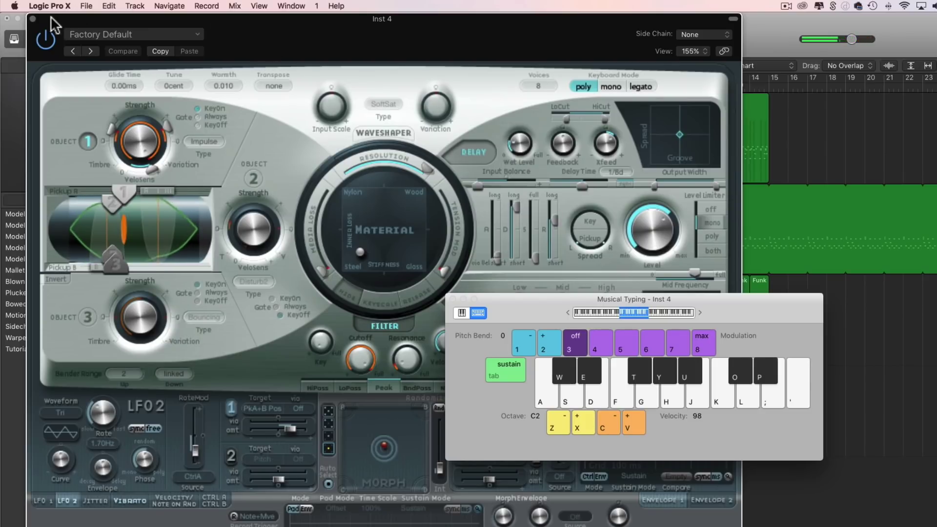
{"action": "left_click", "coordinate": [31, 18]}
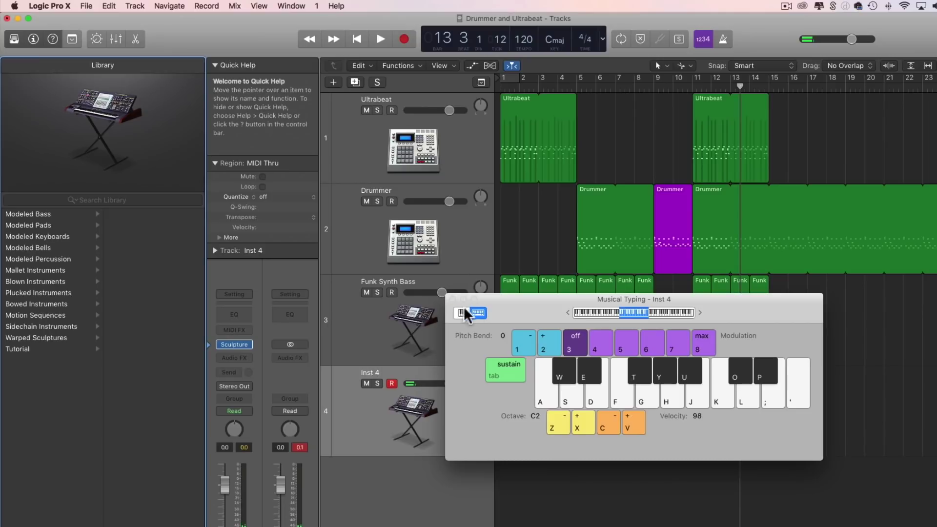
{"action": "left_click", "coordinate": [452, 298]}
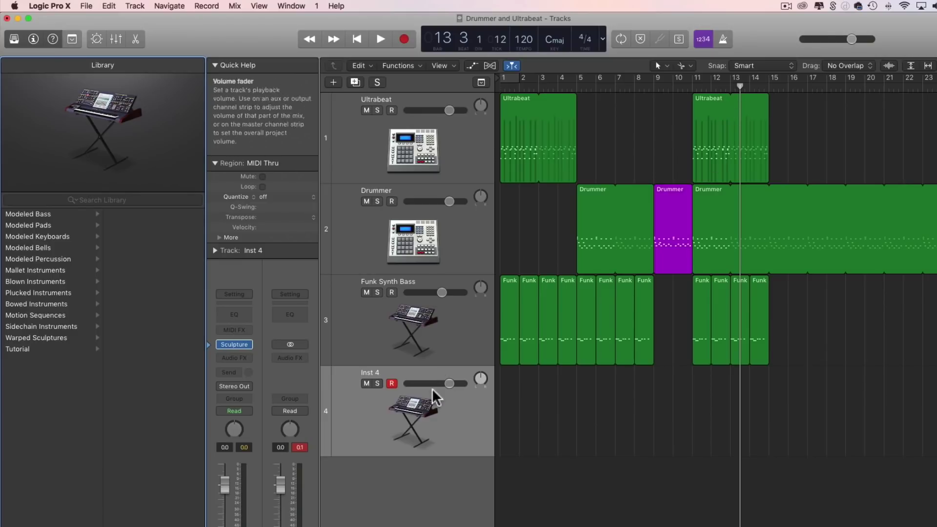
Step: Solo the Inst 4 track and place on it a copy of the first Funk Synth Bass region, extended to two bars
{"action": "left_click", "coordinate": [378, 383]}
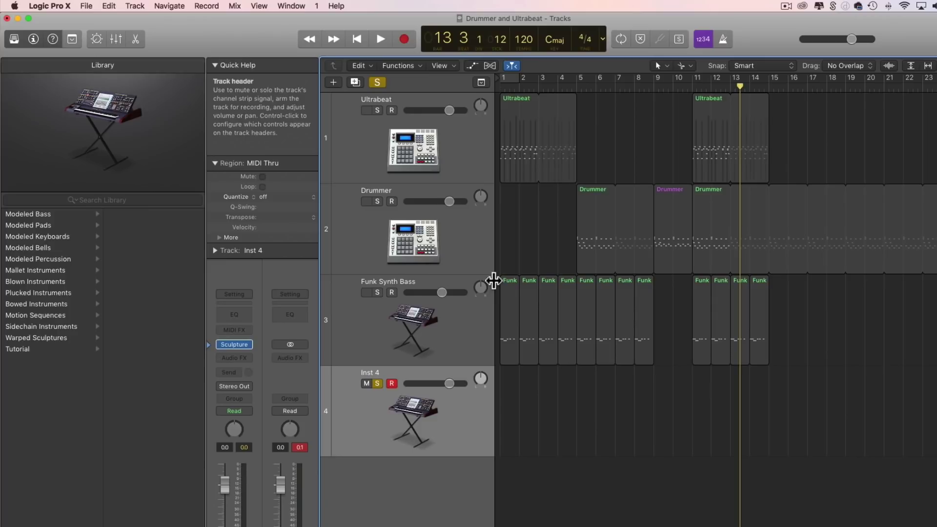
{"action": "left_click", "coordinate": [505, 294]}
{"action": "left_click_drag", "start_coordinate": [505, 294], "coordinate": [506, 385]}
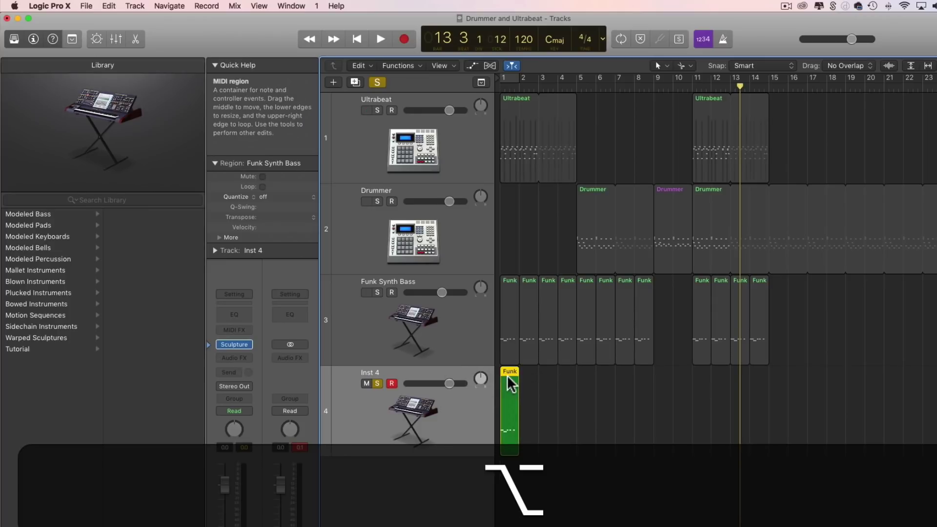
{"action": "left_click_drag", "start_coordinate": [519, 435], "coordinate": [538, 435]}
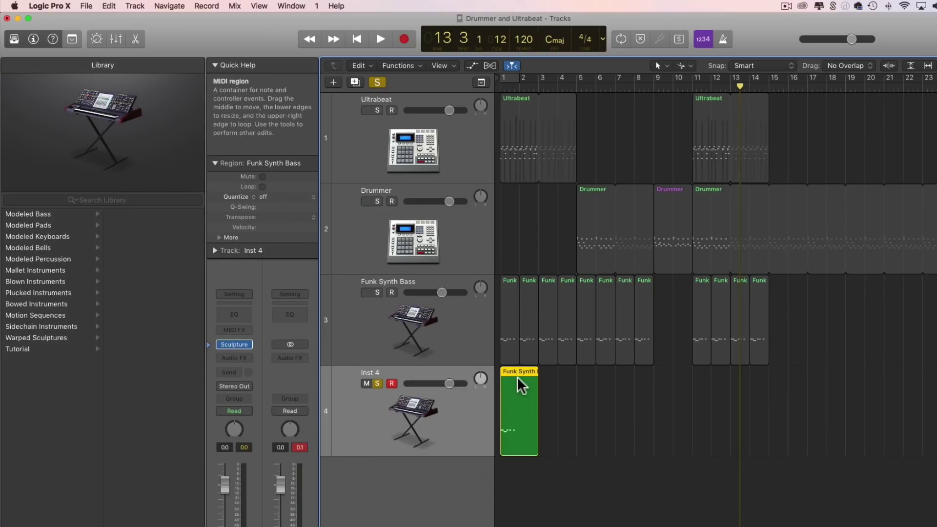
Step: In the copied region's Piano Roll, move the C1 note to the region start and delete the three later notes
{"action": "double_click", "coordinate": [515, 370]}
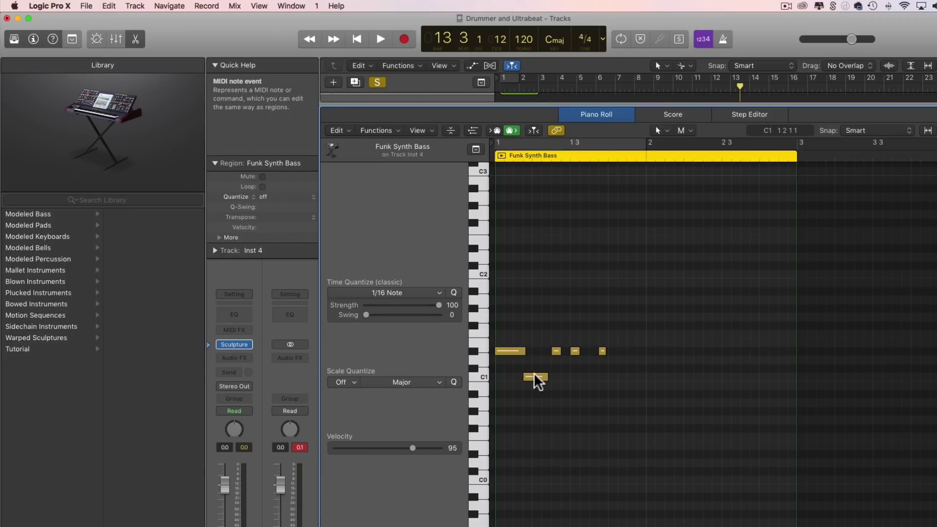
{"action": "left_click_drag", "start_coordinate": [534, 376], "coordinate": [505, 340]}
{"action": "left_click_drag", "start_coordinate": [607, 373], "coordinate": [554, 343]}
{"action": "key", "text": "Delete"}
Step: Raise both remaining notes by an octave and the upper one by a further octave to D#3
{"action": "left_click_drag", "start_coordinate": [505, 410], "coordinate": [503, 277]}
{"action": "left_click", "coordinate": [507, 307]}
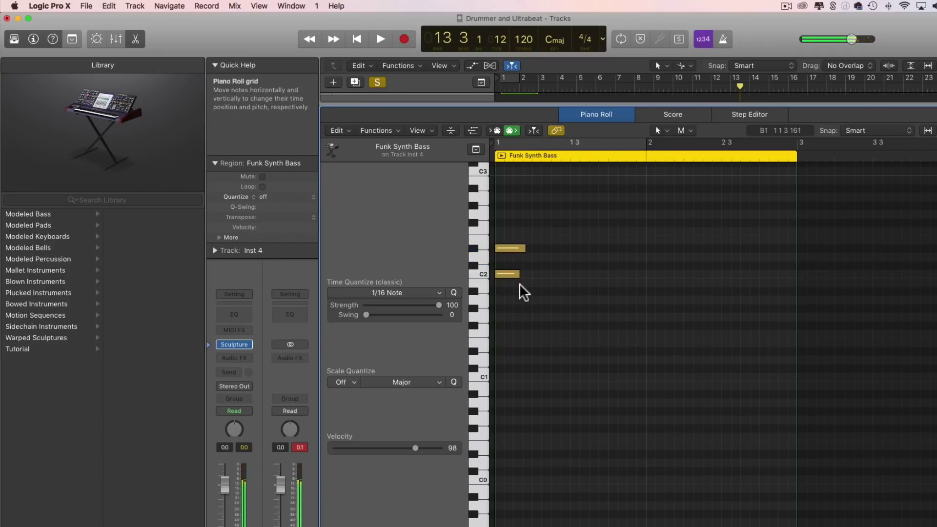
{"action": "scroll", "coordinate": [518, 289], "scroll_direction": "up", "scroll_amount": 1}
{"action": "left_click", "coordinate": [508, 285]}
{"action": "left_click", "coordinate": [508, 260]}
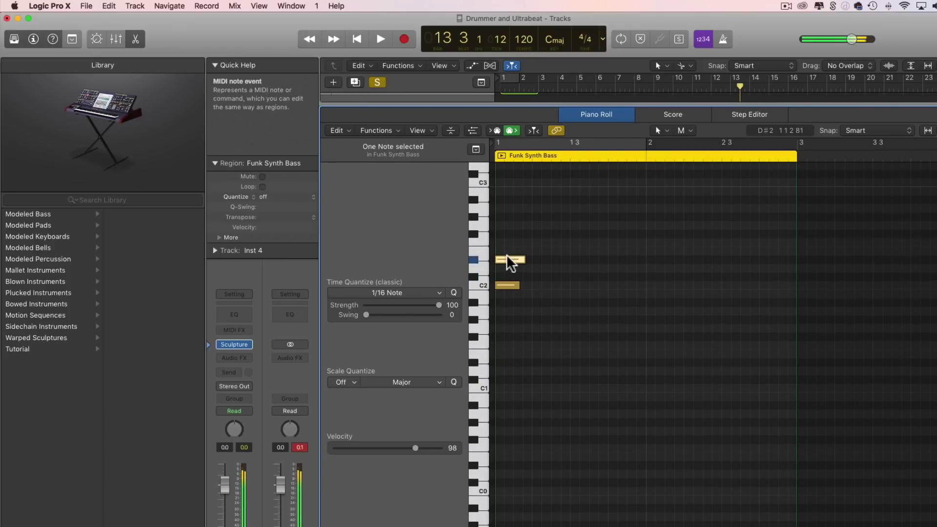
{"action": "scroll", "coordinate": [506, 259], "scroll_direction": "up", "scroll_amount": 2}
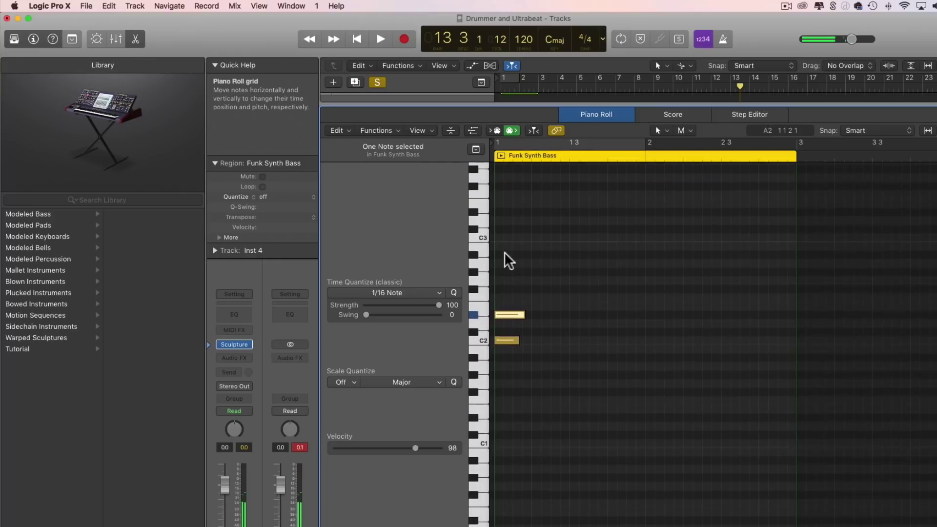
{"action": "left_click_drag", "start_coordinate": [505, 316], "coordinate": [504, 213]}
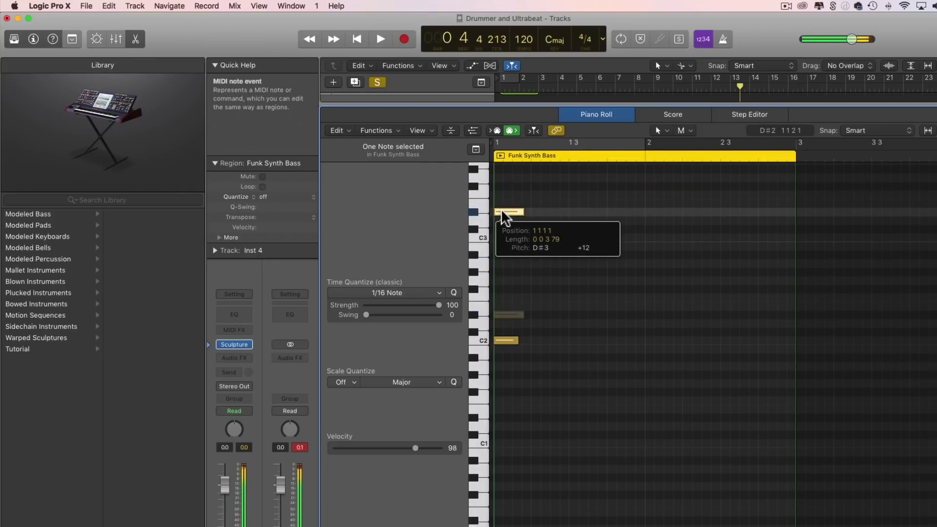
{"action": "left_click", "coordinate": [535, 347]}
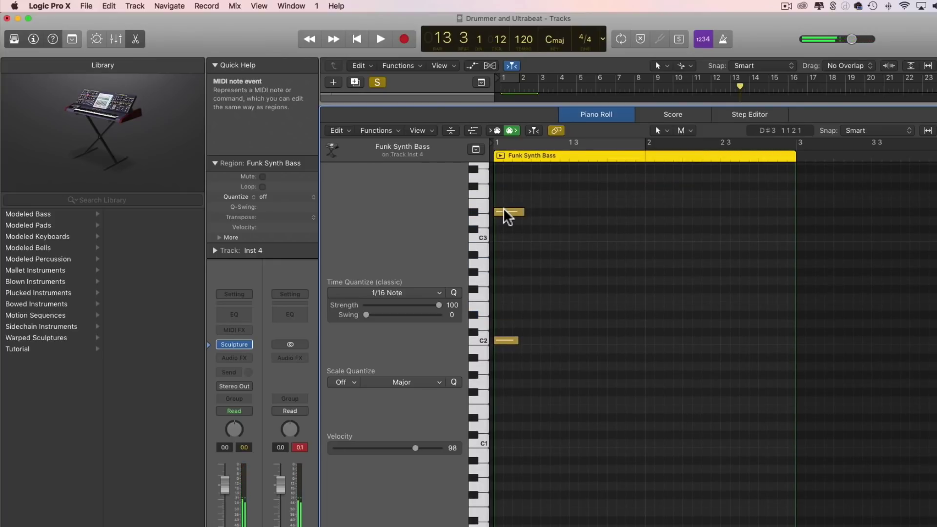
{"action": "left_click", "coordinate": [505, 215]}
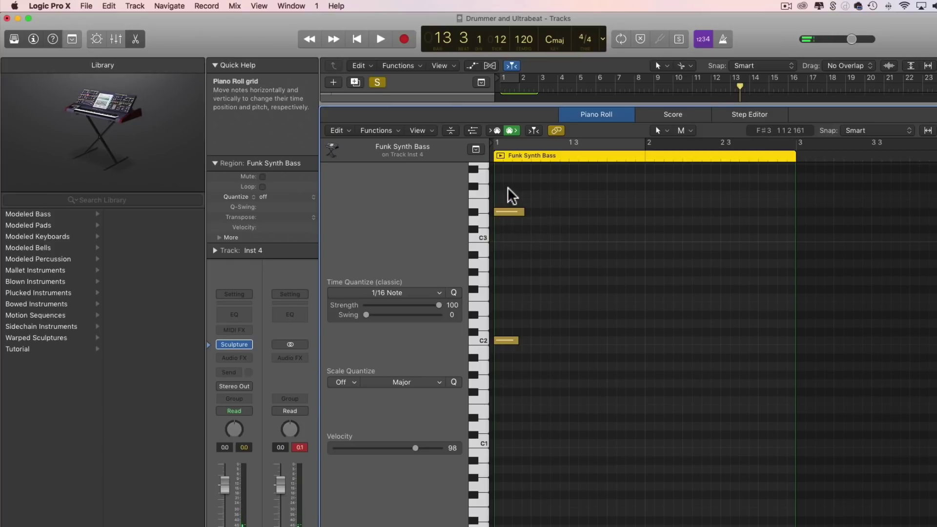
Step: Lengthen the C2 and D#3 notes together to span the two-bar region and play them back from the start
{"action": "left_click", "coordinate": [509, 340], "text": "shift"}
{"action": "left_click_drag", "start_coordinate": [513, 337], "coordinate": [784, 338]}
{"action": "left_click", "coordinate": [680, 350]}
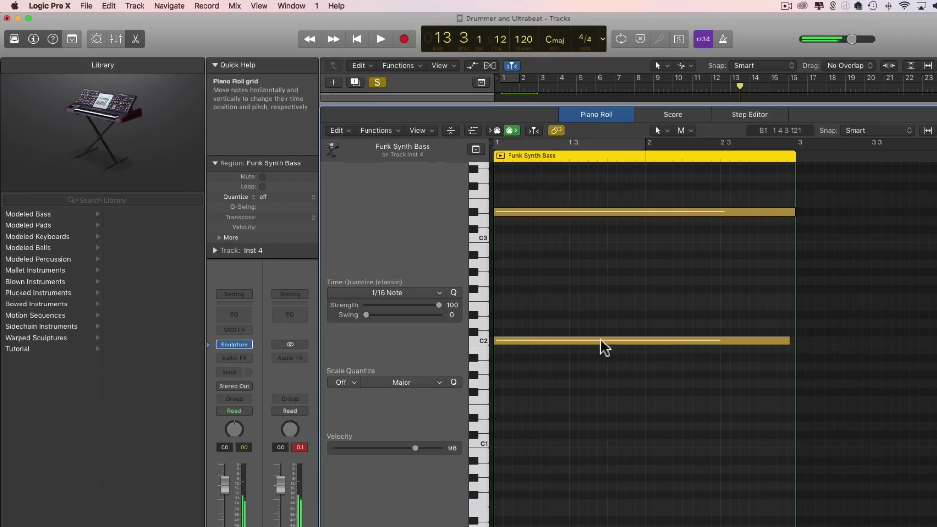
{"action": "key", "text": "space"}
{"action": "key", "text": "Return"}
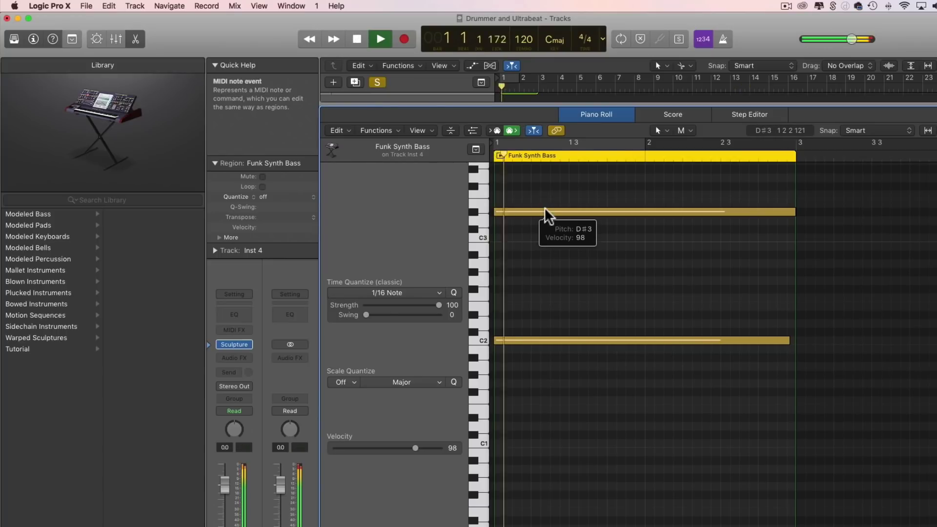
{"action": "key", "text": "space"}
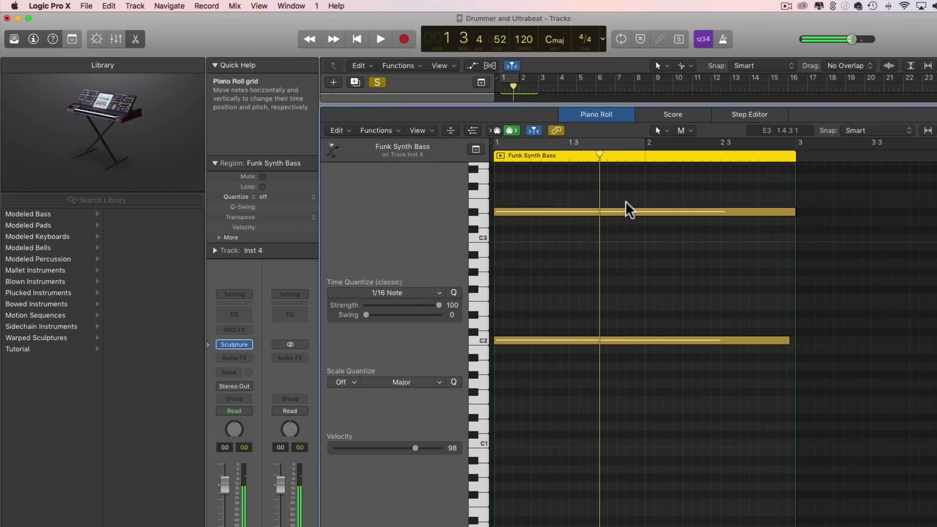
{"action": "key", "text": "space"}
{"action": "key", "text": "space"}
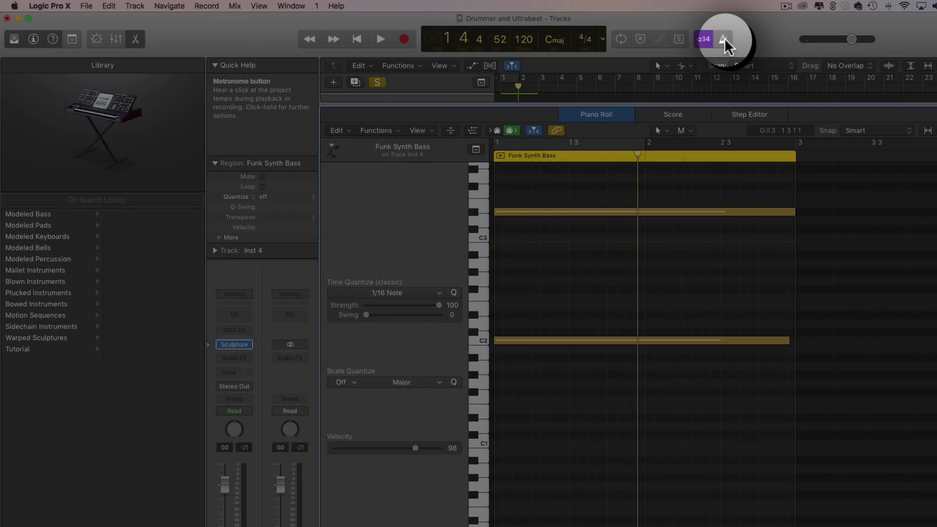
Step: Turn on the metronome and play the notes within a four-bar cycle starting at bar 1
{"action": "key", "text": "space"}
{"action": "key", "text": "space"}
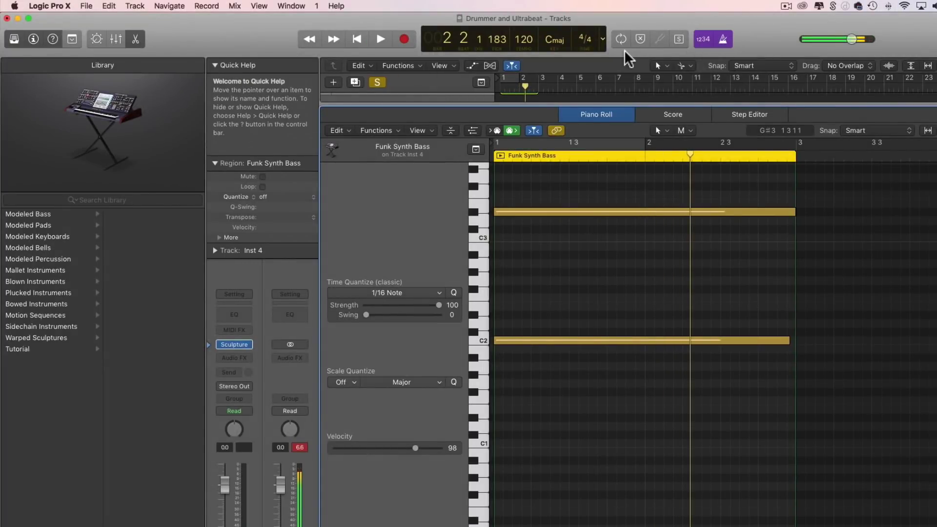
{"action": "left_click_drag", "start_coordinate": [510, 69], "coordinate": [574, 98]}
{"action": "key", "text": "space"}
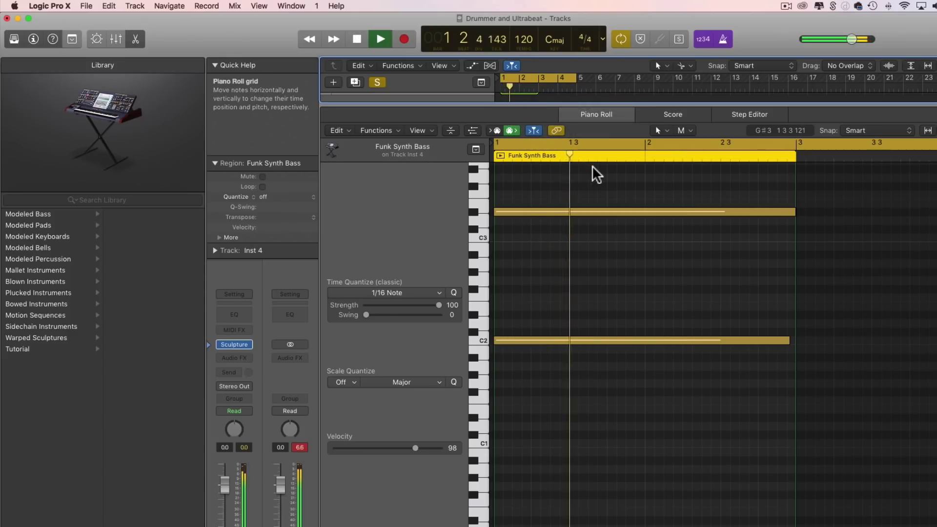
{"action": "key", "text": "space"}
Step: Shorten the C2 and D#3 notes to end at bar 2 and select the C2 note
{"action": "left_click", "coordinate": [783, 357]}
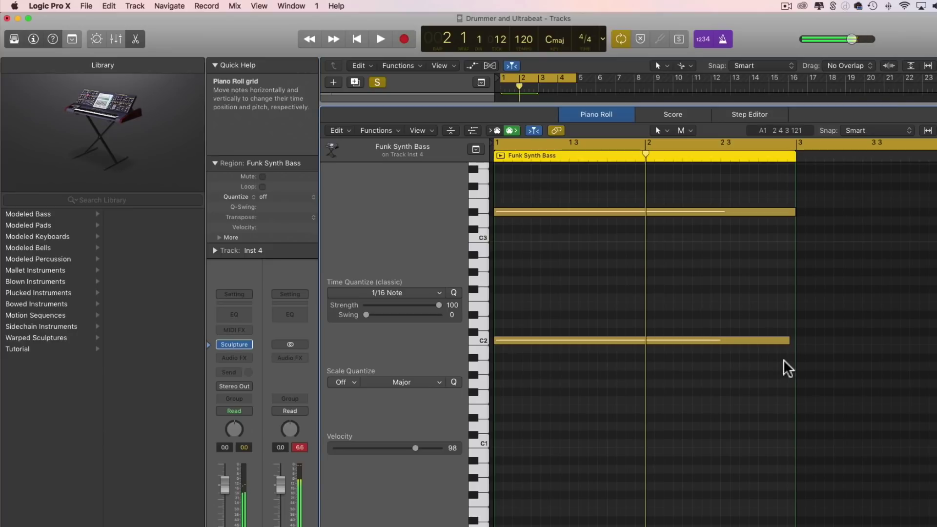
{"action": "left_click_drag", "start_coordinate": [787, 341], "coordinate": [644, 340]}
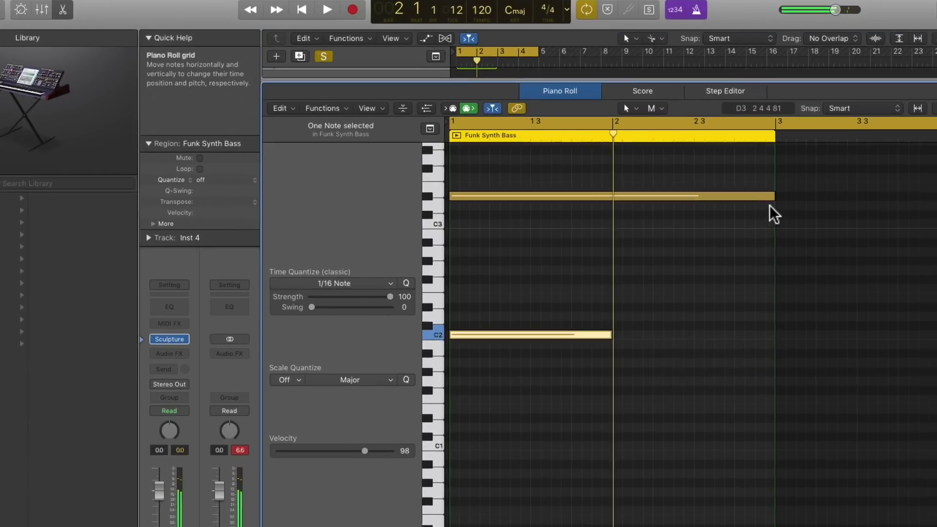
{"action": "left_click_drag", "start_coordinate": [774, 197], "coordinate": [603, 203]}
{"action": "left_click_drag", "start_coordinate": [464, 139], "coordinate": [473, 139]}
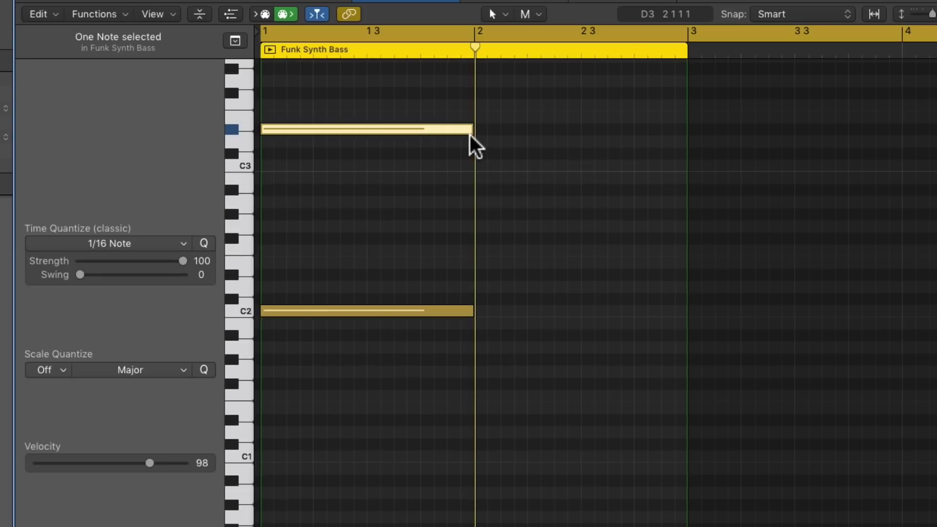
{"action": "left_click", "coordinate": [387, 193]}
{"action": "left_click", "coordinate": [348, 310]}
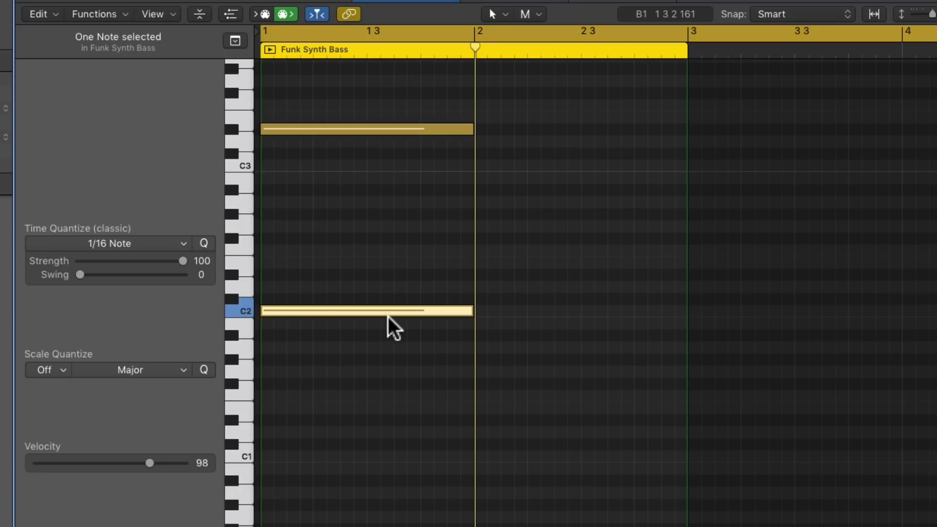
Step: Copy the C2 and D#3 notes from bar 1 to bar 2, lowering the copies to A#1 and D3
{"action": "left_click_drag", "start_coordinate": [341, 310], "coordinate": [553, 332]}
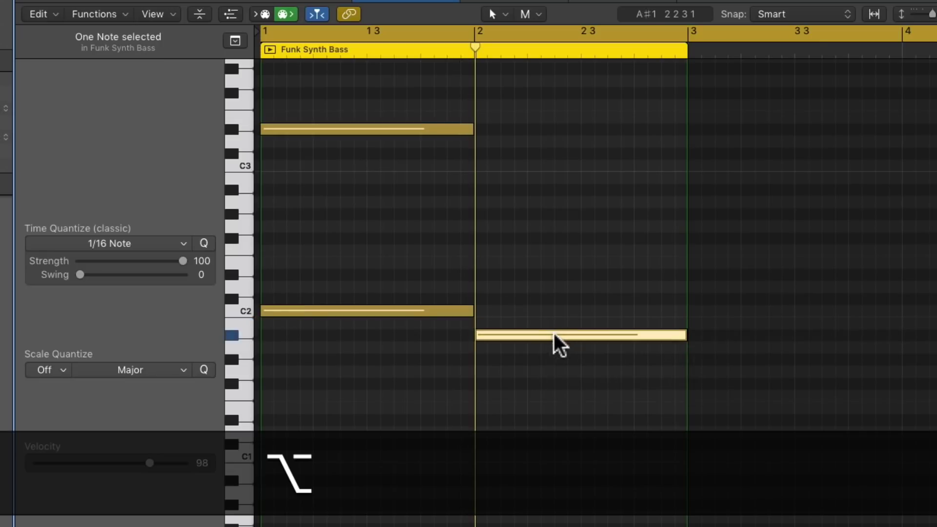
{"action": "left_click", "coordinate": [331, 129]}
{"action": "left_click_drag", "start_coordinate": [326, 128], "coordinate": [540, 137]}
{"action": "left_click_drag", "start_coordinate": [539, 147], "coordinate": [540, 142]}
{"action": "left_click", "coordinate": [543, 193]}
{"action": "left_click", "coordinate": [555, 336]}
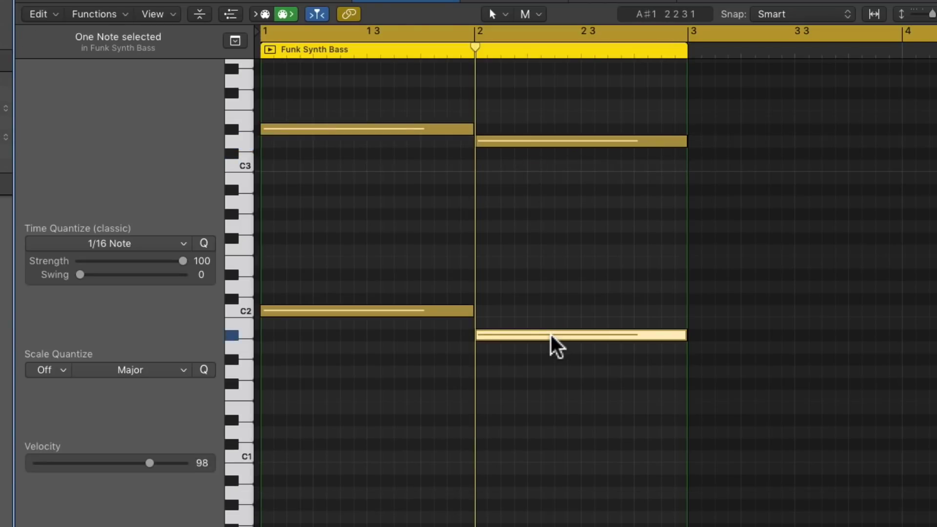
Step: Copy the bar 2 notes to bar 3 as F2 and G#3, and delete the stray duplicate beneath the upper one
{"action": "left_click_drag", "start_coordinate": [540, 335], "coordinate": [757, 256]}
{"action": "left_click", "coordinate": [523, 139]}
{"action": "left_click_drag", "start_coordinate": [539, 142], "coordinate": [731, 93]}
{"action": "scroll", "coordinate": [727, 107], "scroll_direction": "up", "scroll_amount": 3}
{"action": "mouse_move", "coordinate": [713, 128]}
{"action": "left_mouse_down"}
{"action": "mouse_move", "coordinate": [728, 109]}
{"action": "mouse_move", "coordinate": [727, 117]}
{"action": "left_mouse_up"}
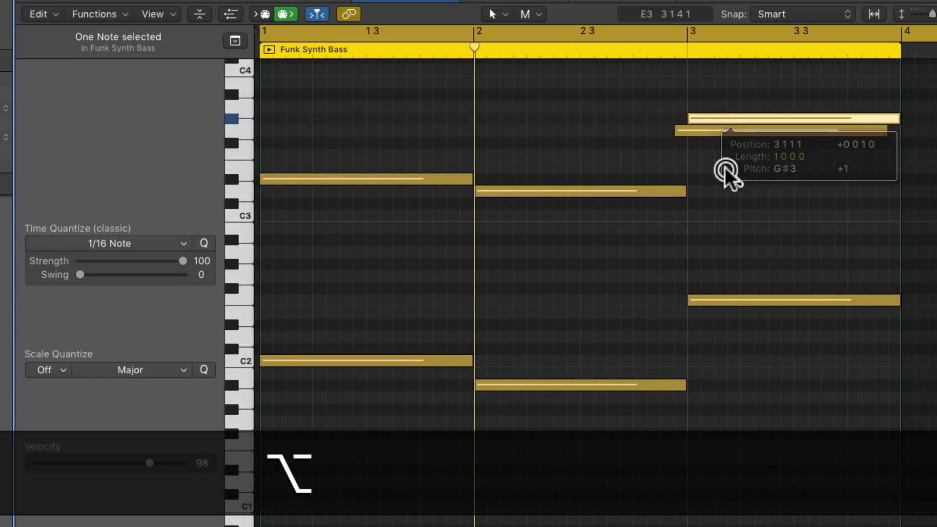
{"action": "left_click", "coordinate": [724, 166]}
{"action": "left_click", "coordinate": [709, 131]}
{"action": "key", "text": "Delete"}
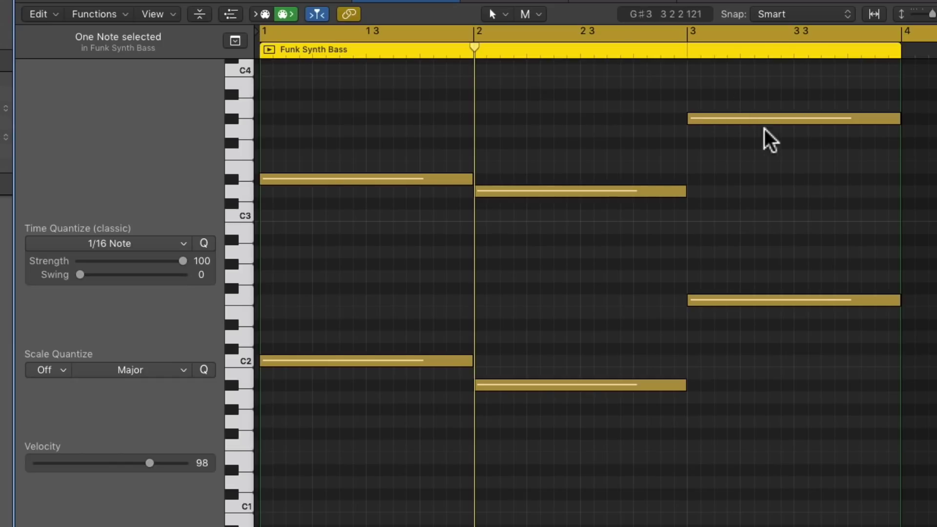
Step: Copy the bar 3 notes to bar 4 as G2 and A#3, aligning the upper copy with the start of the bar
{"action": "scroll", "coordinate": [751, 136], "scroll_direction": "right", "scroll_amount": 10}
{"action": "left_click", "coordinate": [529, 303]}
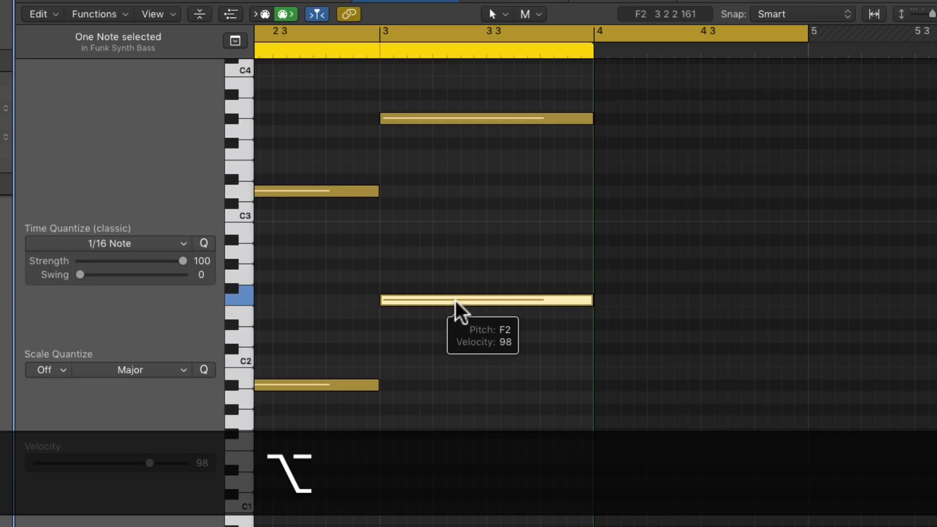
{"action": "left_click_drag", "start_coordinate": [457, 305], "coordinate": [668, 269]}
{"action": "left_click_drag", "start_coordinate": [450, 120], "coordinate": [656, 95]}
{"action": "scroll", "coordinate": [561, 249], "scroll_direction": "left", "scroll_amount": 10}
{"action": "key", "text": "space"}
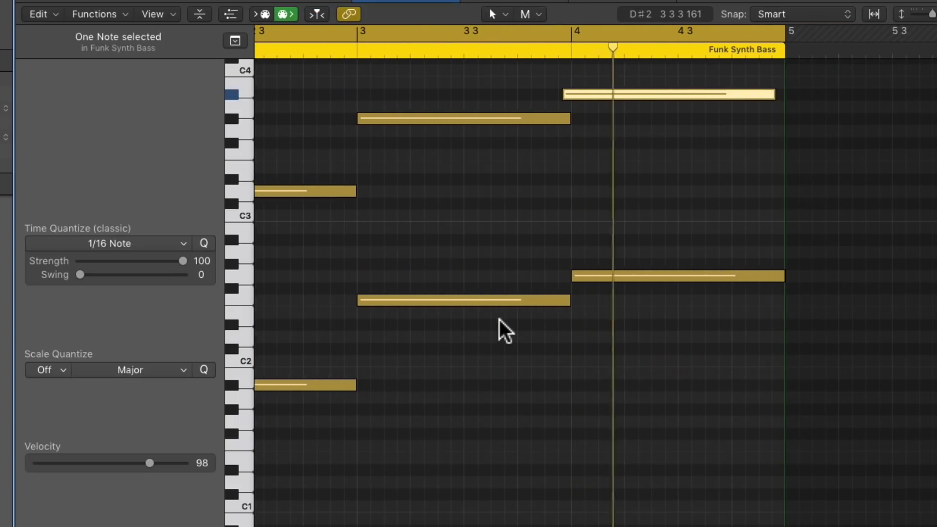
{"action": "left_click_drag", "start_coordinate": [605, 95], "coordinate": [619, 94]}
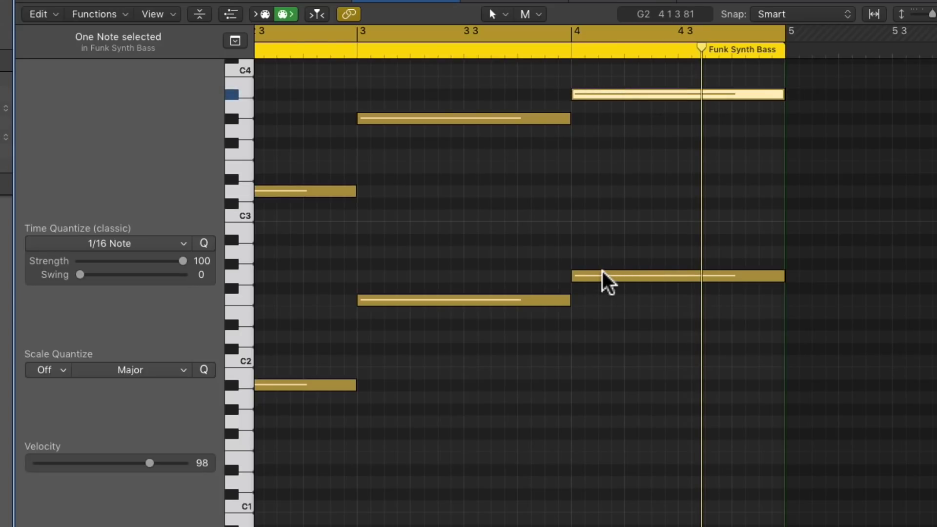
Step: Lower the two bar 4 notes to D#2 and G3, keeping them at the start of the bar
{"action": "mouse_move", "coordinate": [602, 271]}
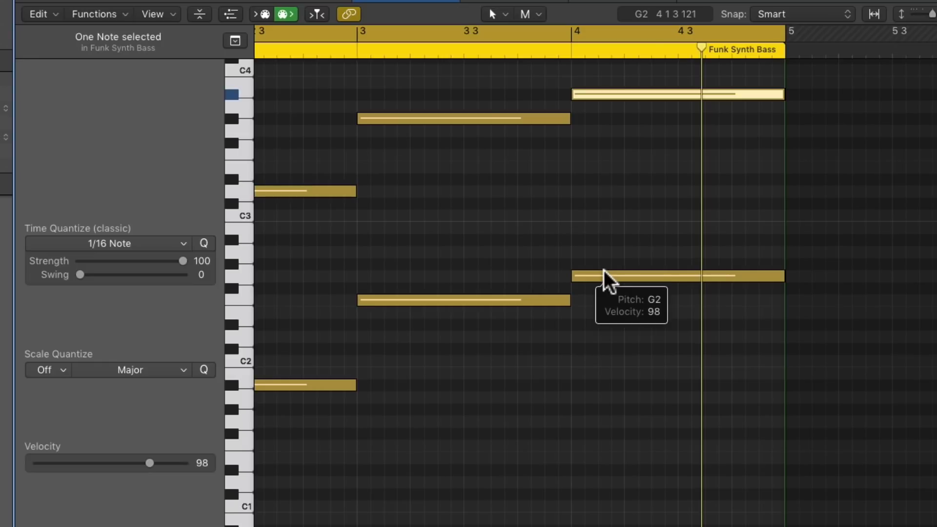
{"action": "left_click_drag", "start_coordinate": [604, 272], "coordinate": [604, 321]}
{"action": "left_click_drag", "start_coordinate": [608, 96], "coordinate": [609, 133]}
{"action": "left_click", "coordinate": [610, 227]}
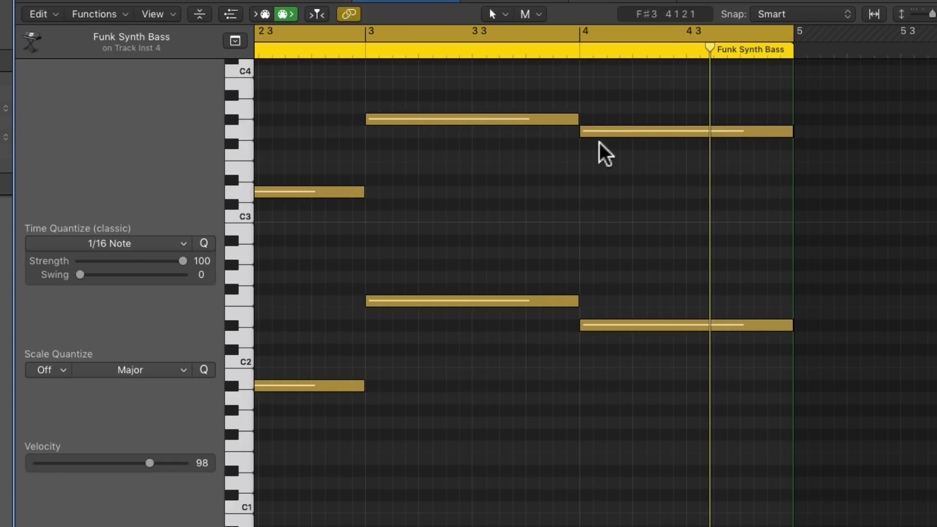
Step: Play back the four-bar part and review its two note lines from bar 1 to bar 4
{"action": "key", "text": "space"}
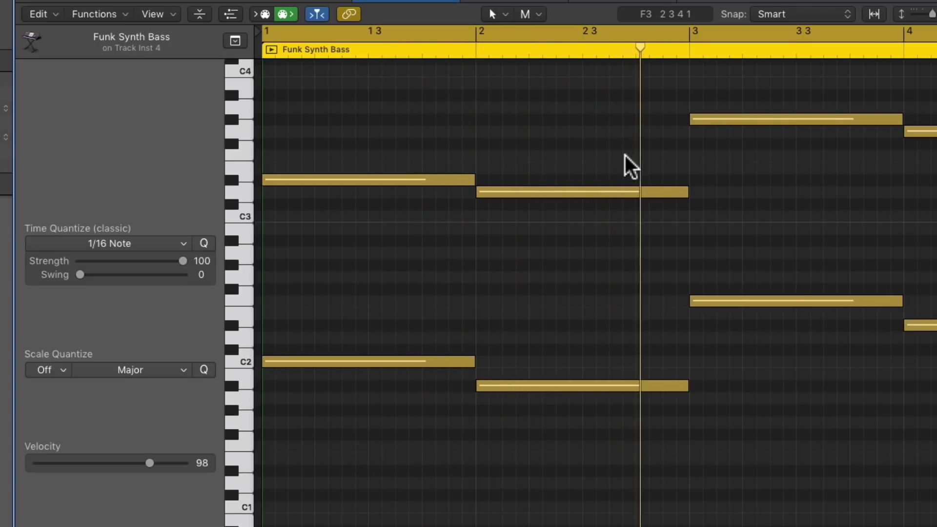
{"action": "scroll", "coordinate": [629, 158], "scroll_direction": "right", "scroll_amount": 5}
{"action": "scroll", "coordinate": [629, 159], "scroll_direction": "left", "scroll_amount": 1}
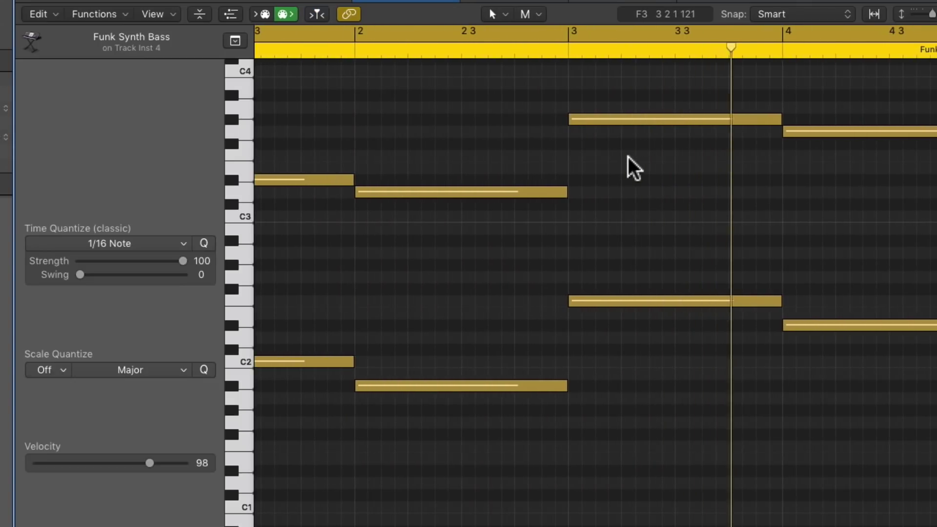
{"action": "scroll", "coordinate": [632, 168], "scroll_direction": "right", "scroll_amount": 1}
{"action": "scroll", "coordinate": [633, 168], "scroll_direction": "left", "scroll_amount": 4}
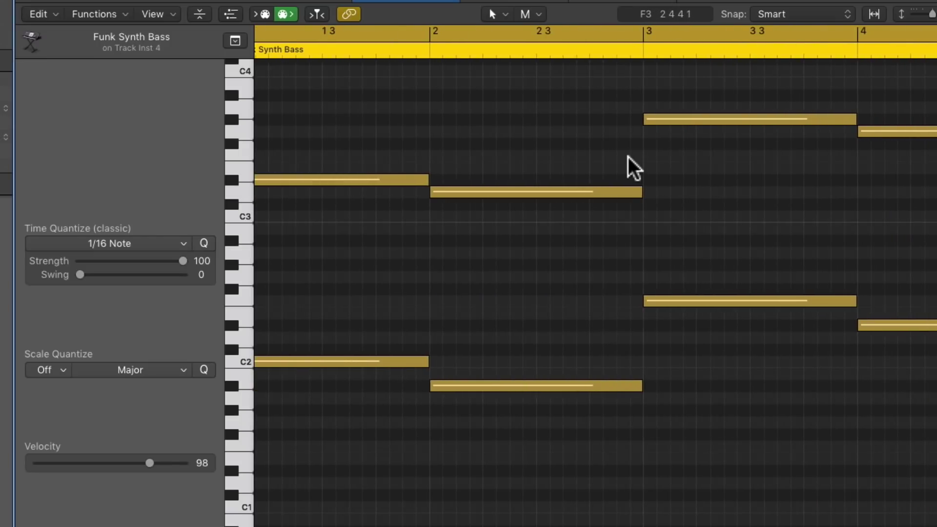
{"action": "scroll", "coordinate": [633, 168], "scroll_direction": "right", "scroll_amount": 7}
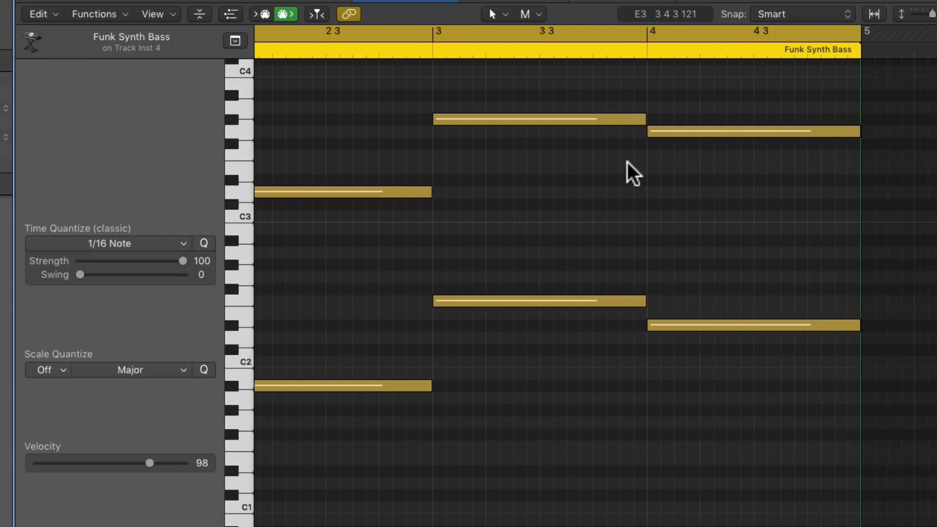
{"action": "scroll", "coordinate": [633, 173], "scroll_direction": "left", "scroll_amount": 3}
{"action": "scroll", "coordinate": [631, 175], "scroll_direction": "left", "scroll_amount": 3}
{"action": "scroll", "coordinate": [632, 175], "scroll_direction": "right", "scroll_amount": 4}
{"action": "scroll", "coordinate": [630, 175], "scroll_direction": "left", "scroll_amount": 4}
{"action": "scroll", "coordinate": [625, 165], "scroll_direction": "right", "scroll_amount": 3}
{"action": "scroll", "coordinate": [623, 165], "scroll_direction": "left", "scroll_amount": 3}
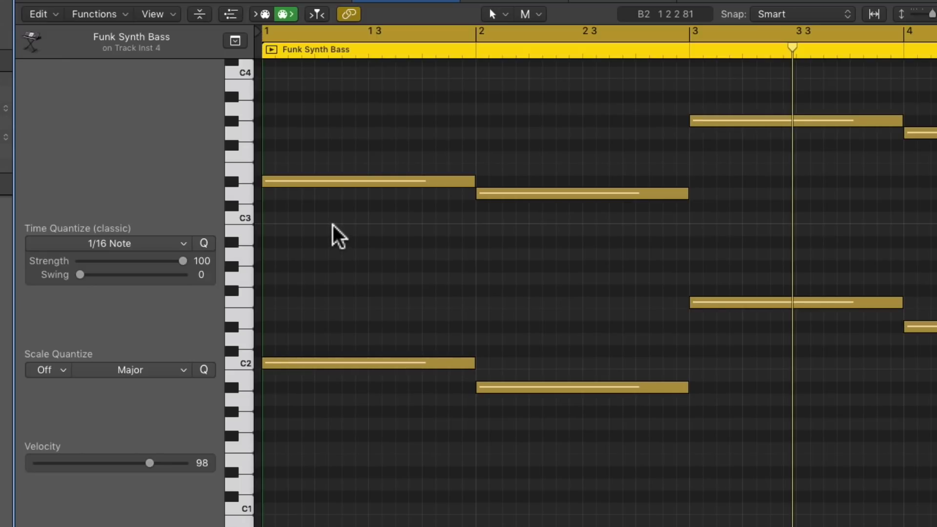
{"action": "scroll", "coordinate": [339, 236], "scroll_direction": "up", "scroll_amount": 1}
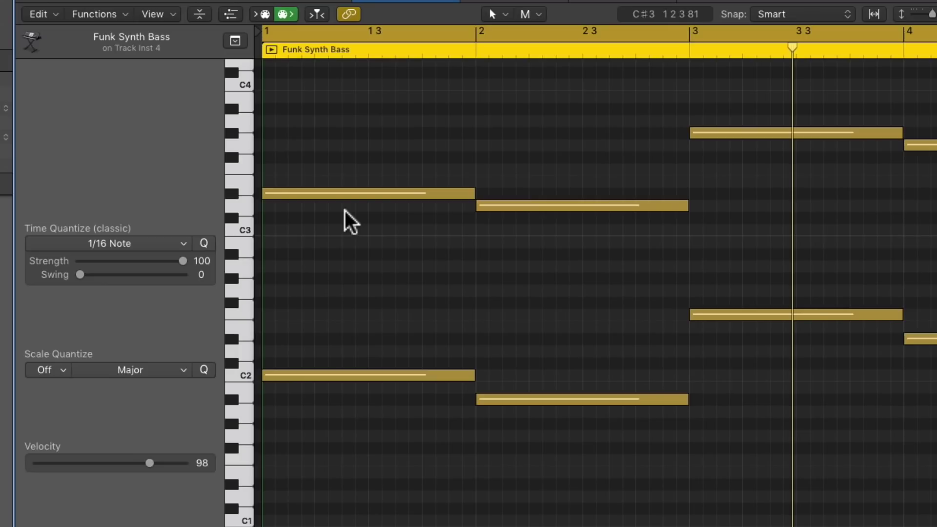
Step: Audition pitches on the piano keyboard, including D#3 and G#3, and check the bar 1 D#3 note
{"action": "left_click", "coordinate": [230, 194]}
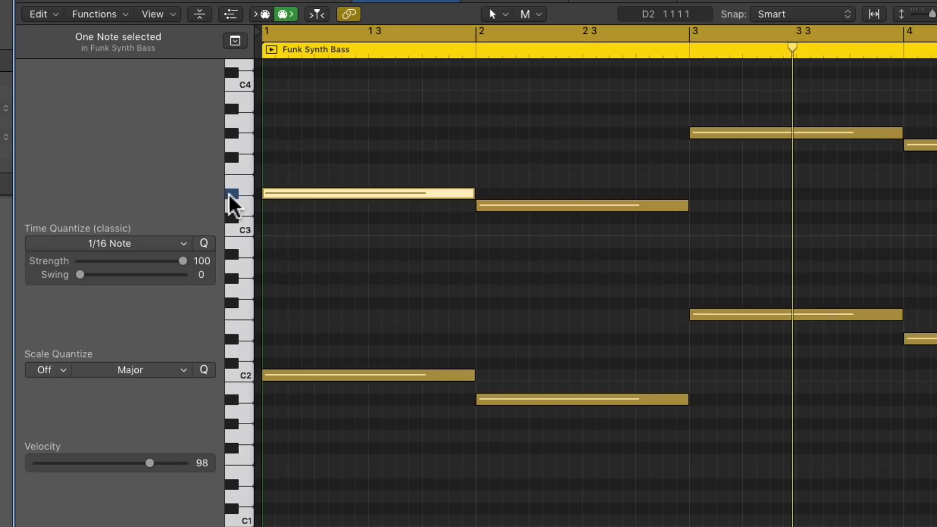
{"action": "left_click", "coordinate": [244, 119]}
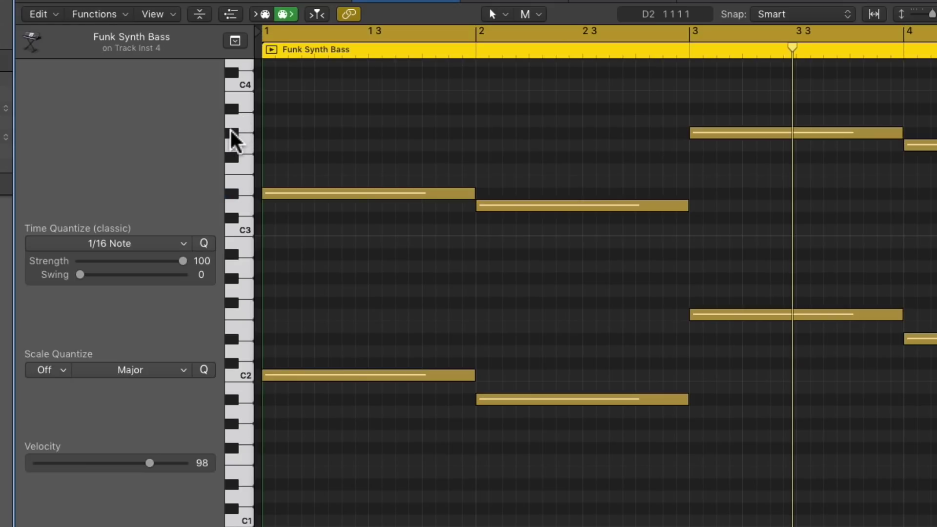
{"action": "left_click", "coordinate": [231, 133]}
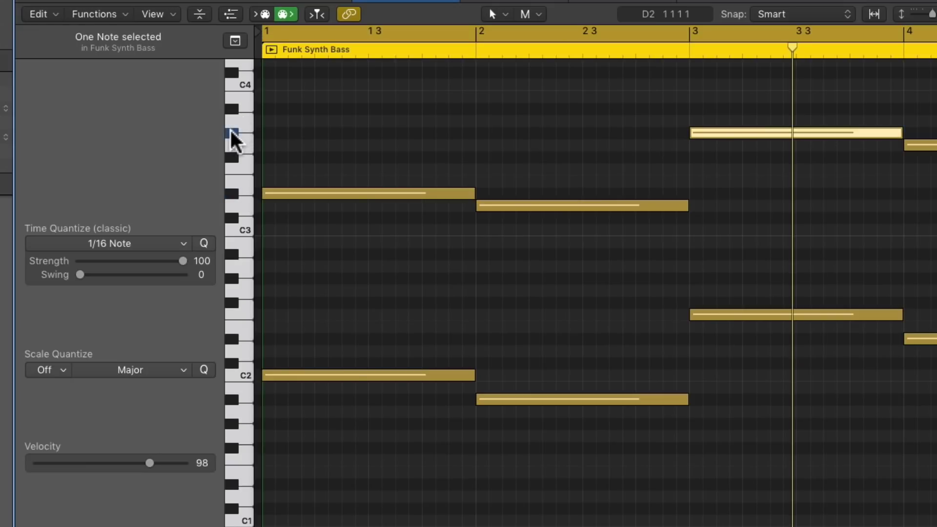
{"action": "left_click", "coordinate": [245, 101]}
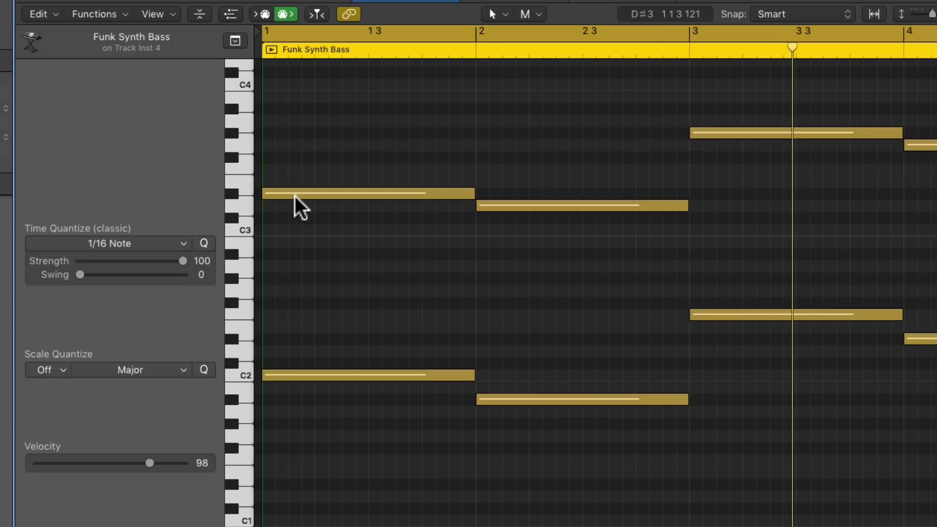
{"action": "mouse_move", "coordinate": [300, 192]}
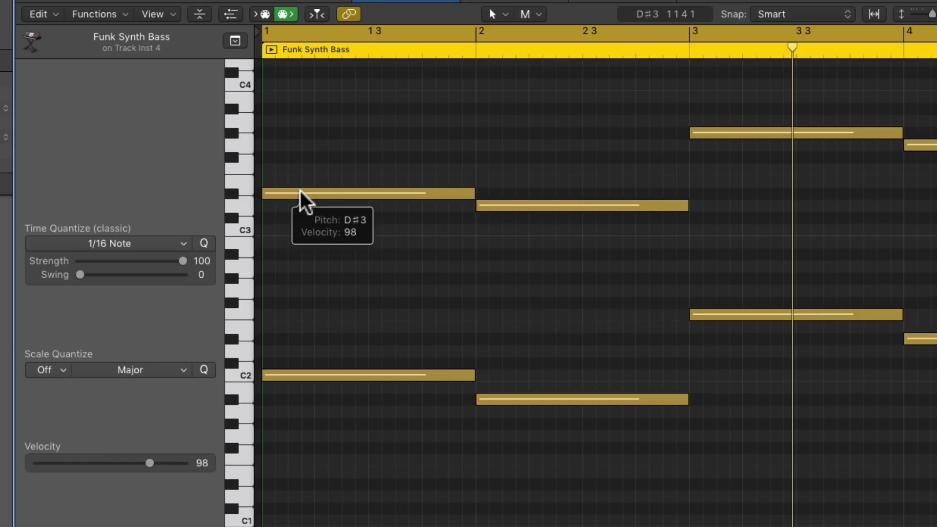
{"action": "left_click", "coordinate": [300, 193]}
{"action": "mouse_move", "coordinate": [290, 190]}
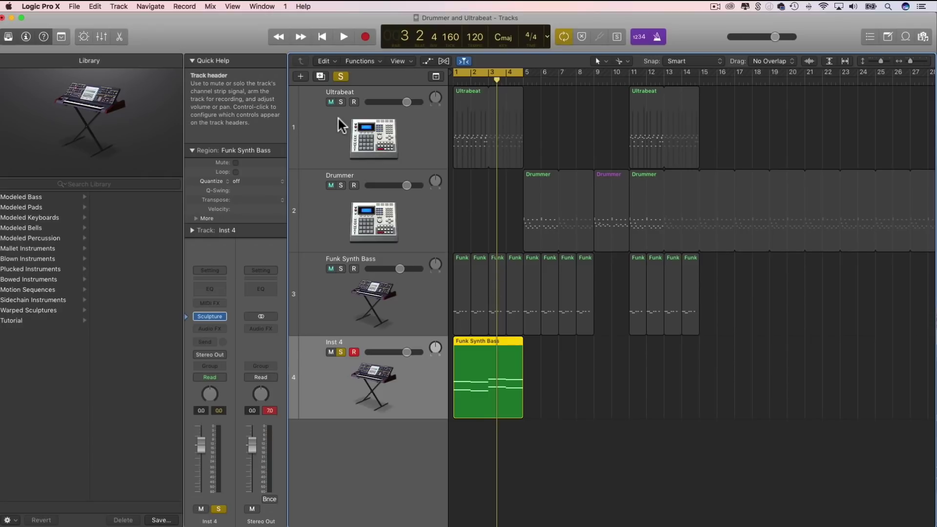
Step: Create one new software instrument track that uses the EXS24 (Sampler)
{"action": "left_click", "coordinate": [301, 76]}
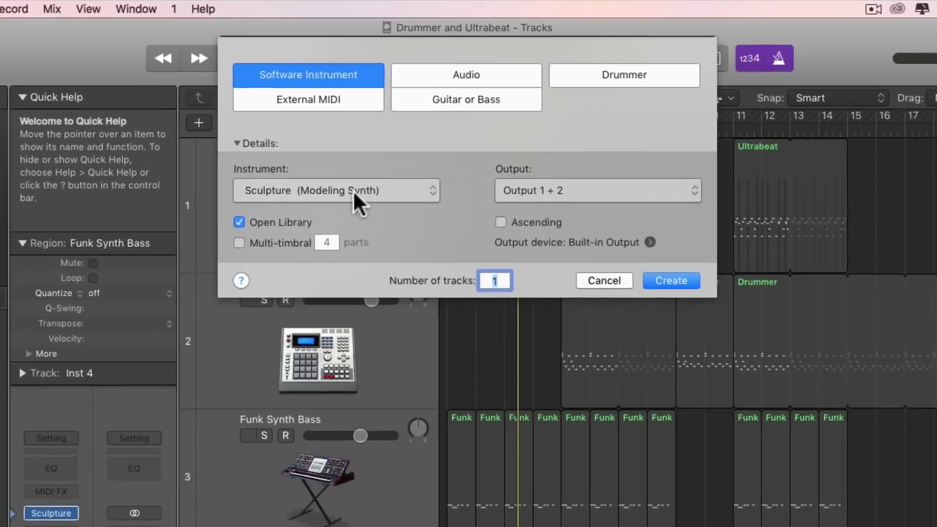
{"action": "left_click", "coordinate": [392, 117]}
{"action": "mouse_move", "coordinate": [395, 117]}
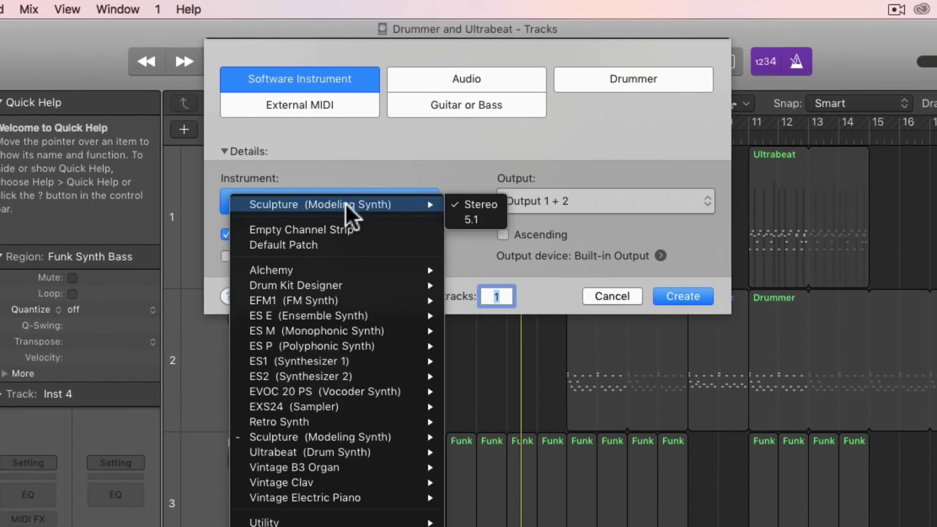
{"action": "mouse_move", "coordinate": [320, 402]}
{"action": "left_click", "coordinate": [461, 415]}
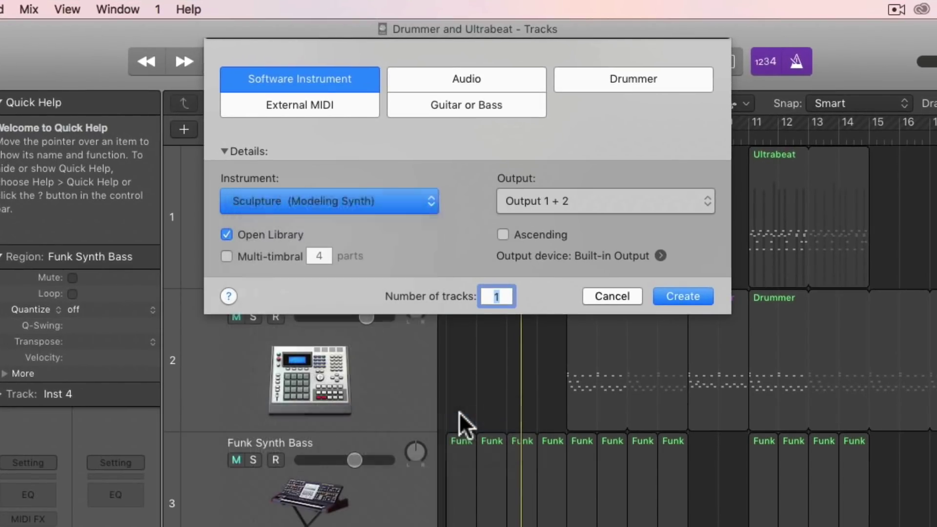
{"action": "left_click", "coordinate": [676, 295]}
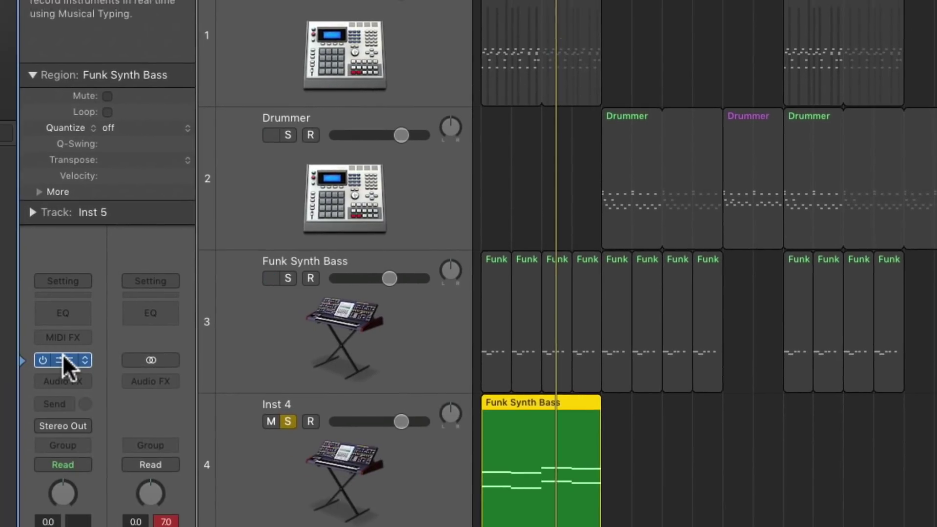
Step: Load the Cello (Arco) instrument from Pop Strings into the new track's EXS24 and close the plug-in window
{"action": "left_click", "coordinate": [63, 359]}
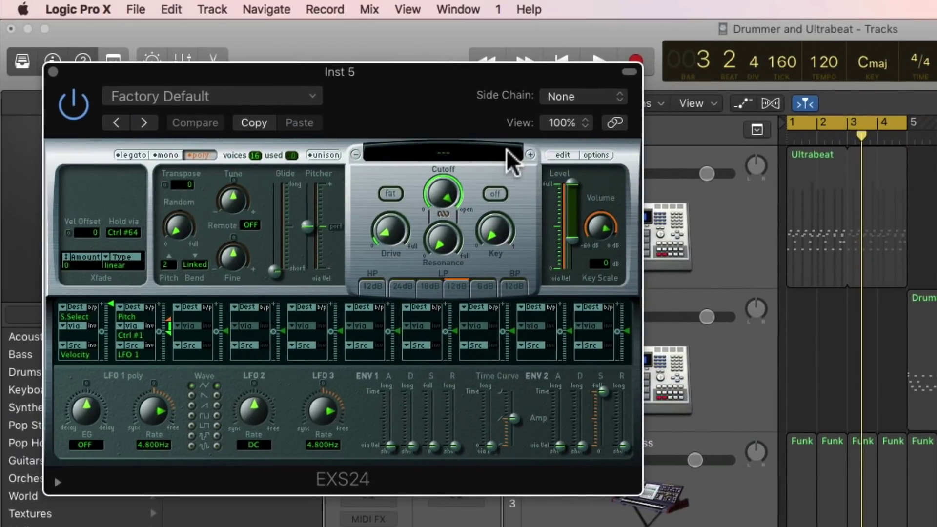
{"action": "left_click", "coordinate": [506, 150]}
{"action": "left_click", "coordinate": [379, 121]}
{"action": "left_click", "coordinate": [434, 152]}
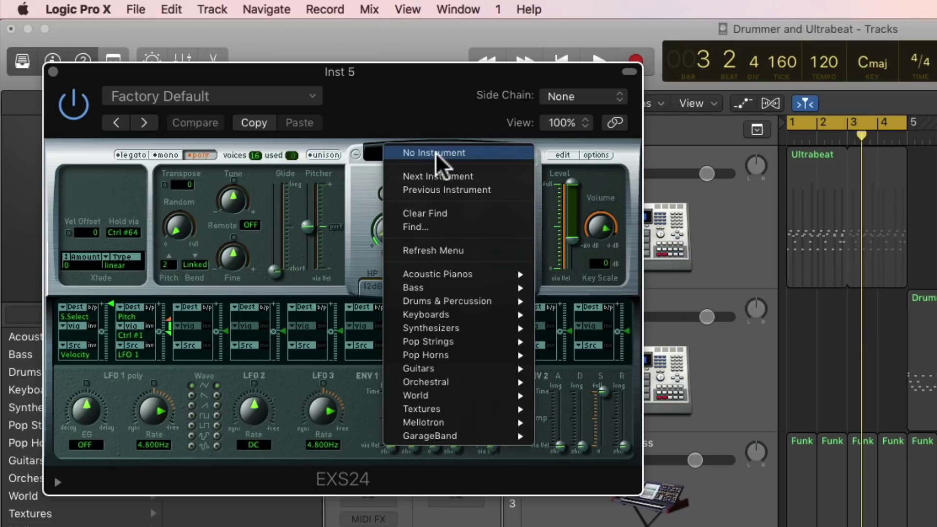
{"action": "mouse_move", "coordinate": [476, 348]}
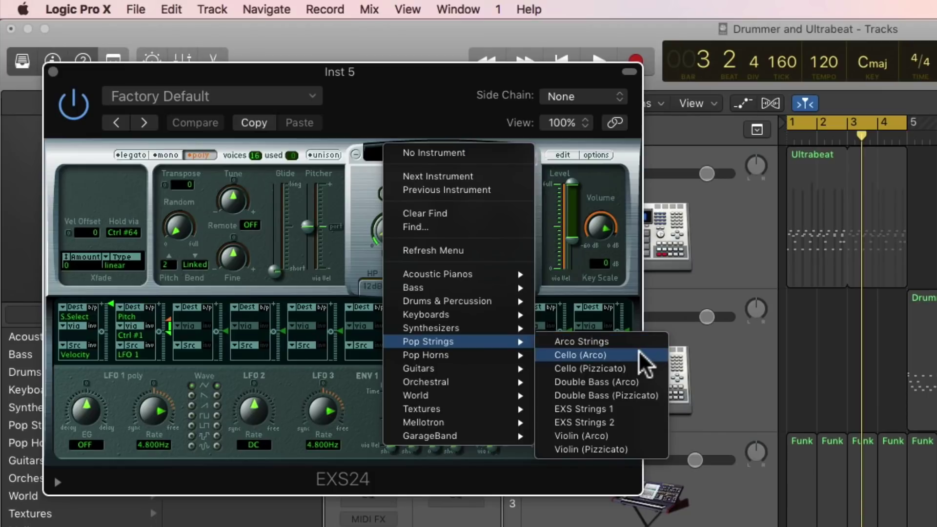
{"action": "left_click", "coordinate": [636, 358]}
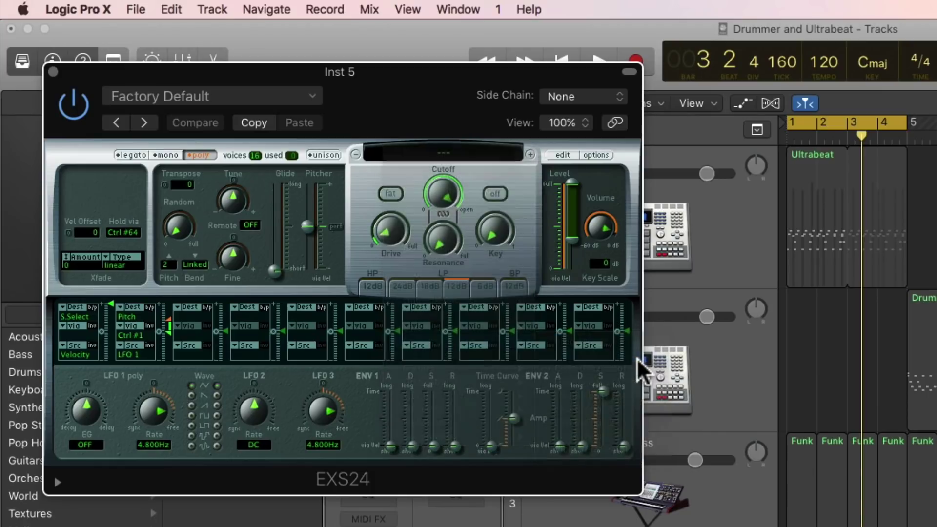
{"action": "left_click", "coordinate": [53, 72]}
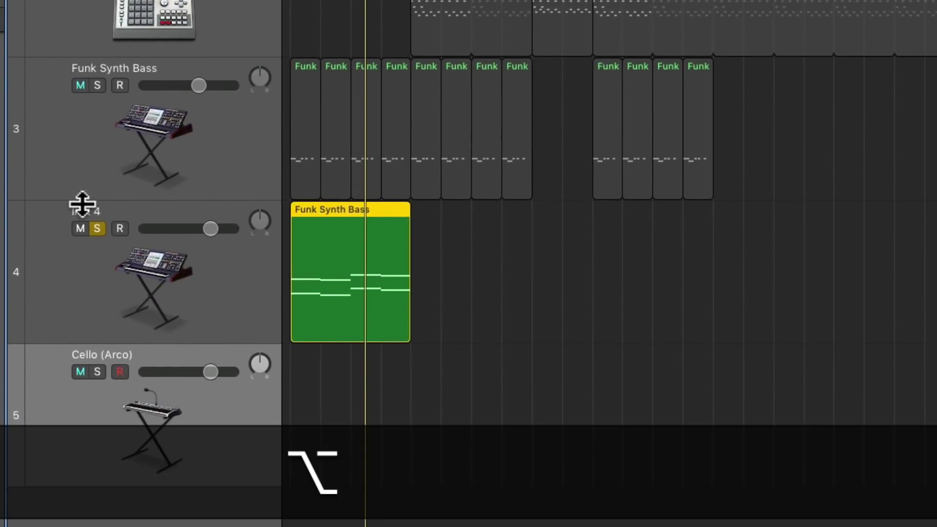
Step: Copy the Funk Synth Bass region from the Inst 4 track to the Cello (Arco) track and open the copy for note editing
{"action": "left_click_drag", "start_coordinate": [329, 210], "coordinate": [321, 387]}
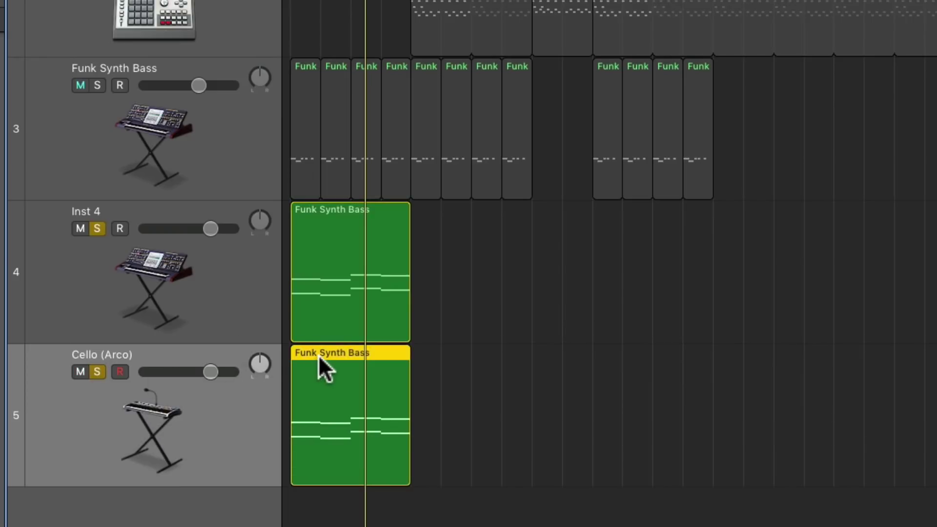
{"action": "double_click", "coordinate": [318, 355]}
{"action": "left_click", "coordinate": [354, 113]}
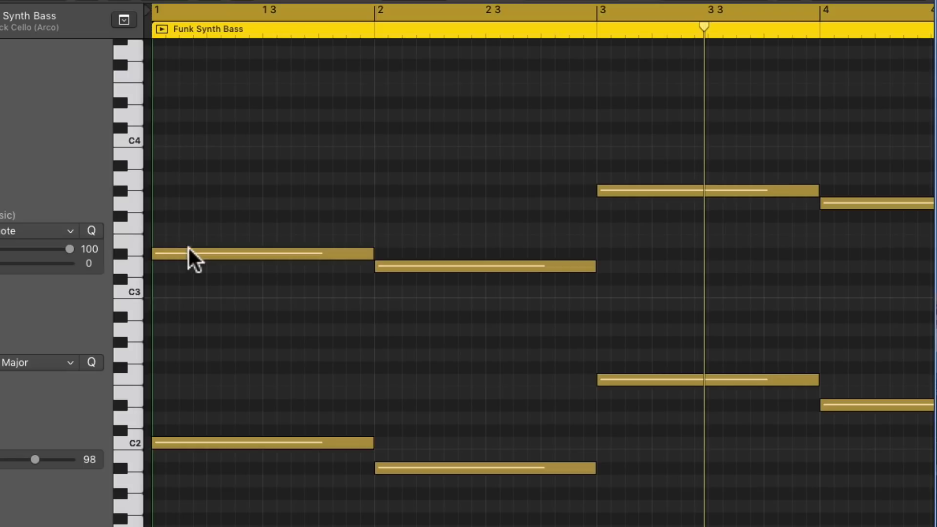
Step: Raise the cello's bar 1 D#3 note to G3 and delete the C2 note below it
{"action": "left_click_drag", "start_coordinate": [184, 247], "coordinate": [184, 206]}
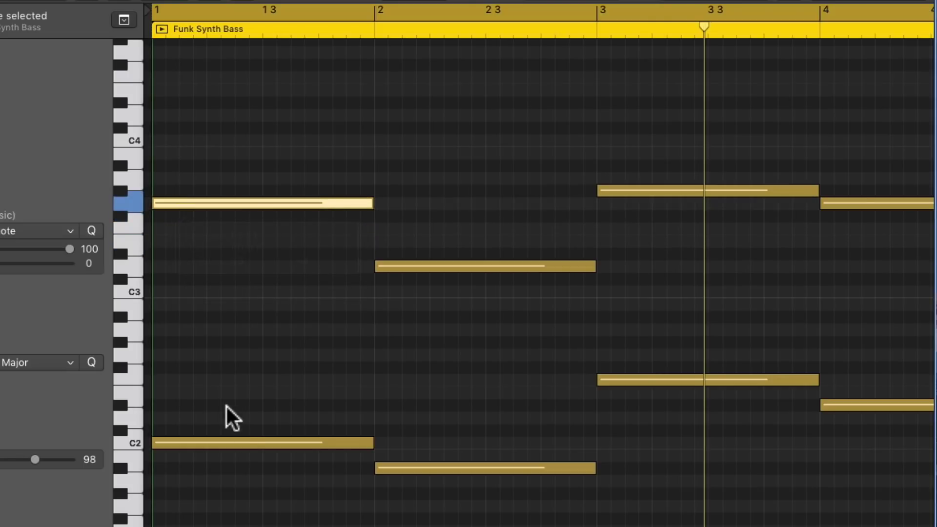
{"action": "left_click", "coordinate": [231, 442]}
{"action": "key", "text": "Delete"}
Step: Raise the cello's bar 2 D3 note to F3 and delete the A#1 note in that bar
{"action": "left_click", "coordinate": [427, 467]}
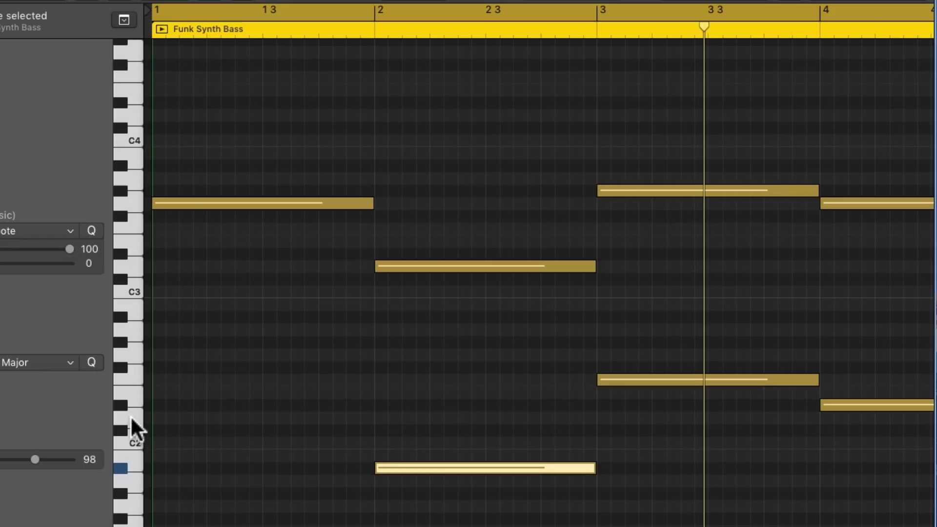
{"action": "left_click_drag", "start_coordinate": [407, 262], "coordinate": [416, 228]}
{"action": "left_click", "coordinate": [455, 468]}
{"action": "key", "text": "Delete"}
{"action": "scroll", "coordinate": [456, 466], "scroll_direction": "right", "scroll_amount": 5}
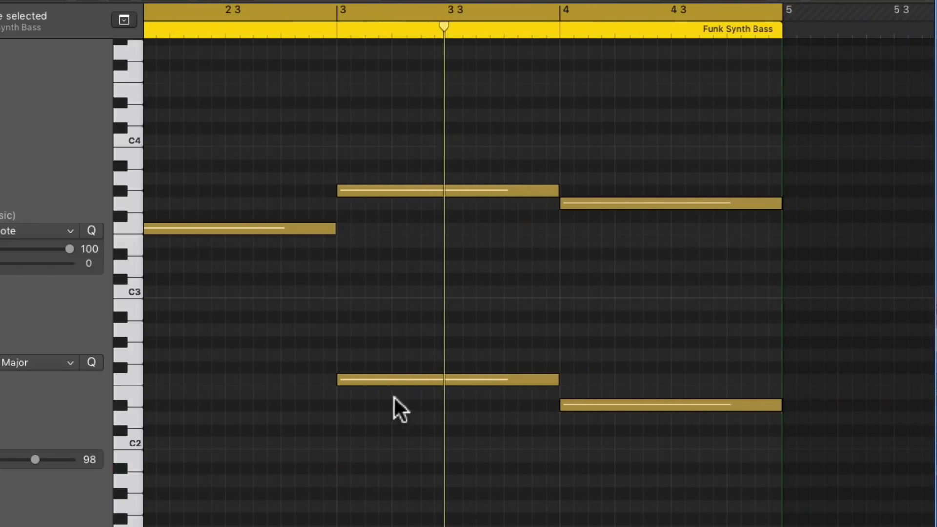
Step: Delete the cello's bar 3 F2 note and lower the G#3 note above it to C3
{"action": "left_click", "coordinate": [398, 380]}
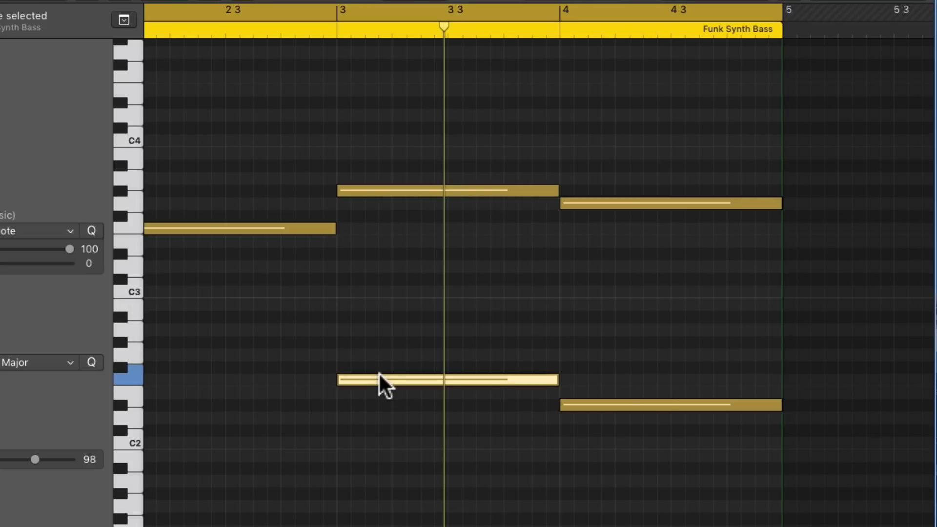
{"action": "mouse_move", "coordinate": [379, 372]}
{"action": "key", "text": "Delete"}
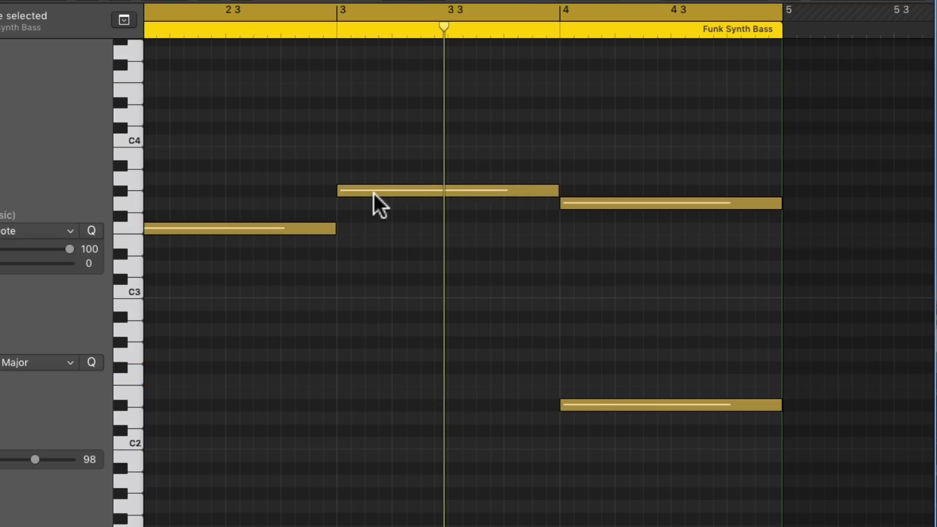
{"action": "mouse_move", "coordinate": [370, 185]}
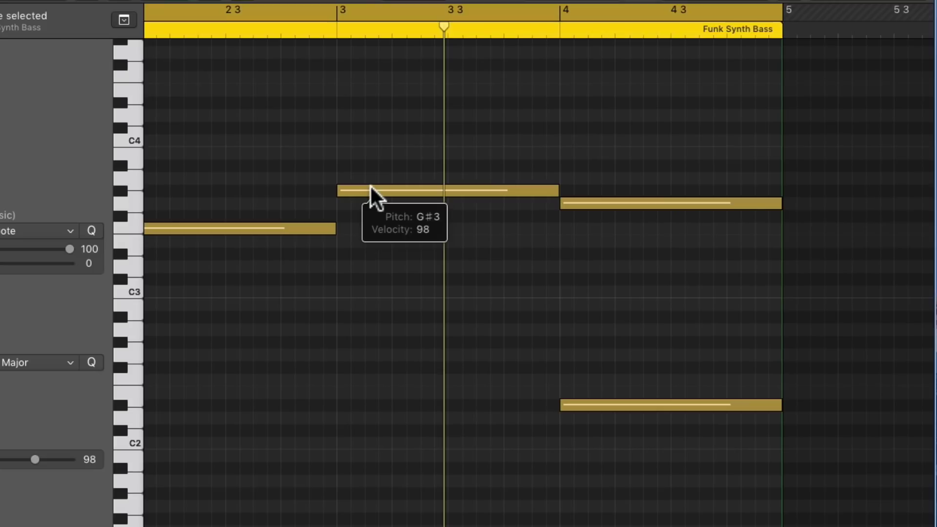
{"action": "left_click_drag", "start_coordinate": [369, 186], "coordinate": [369, 297]}
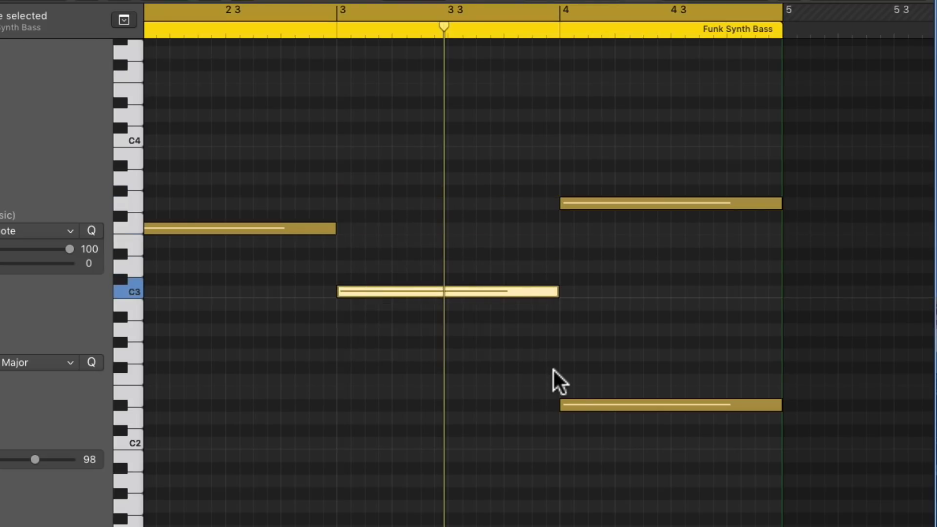
Step: Delete the cello's bar 4 D#2 note, keeping the G3, and play the resulting single-line part
{"action": "left_click", "coordinate": [593, 404]}
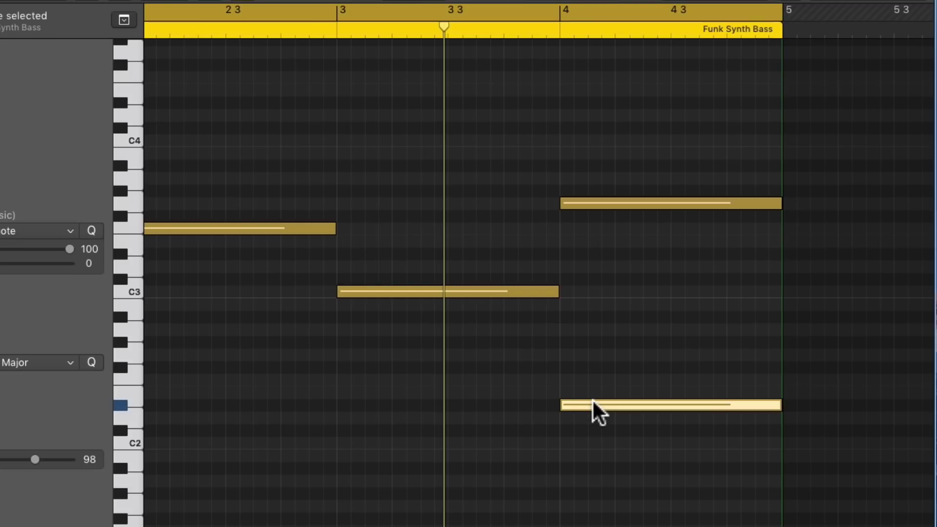
{"action": "key", "text": "Delete"}
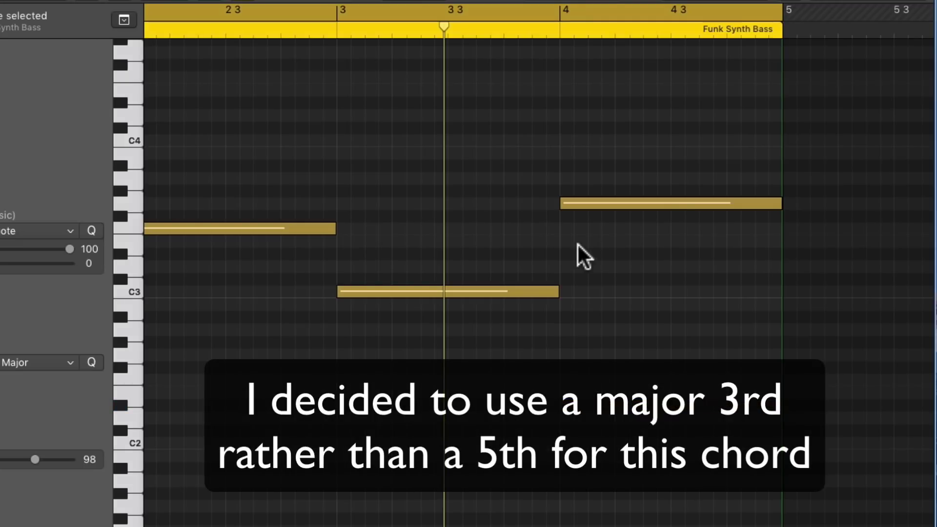
{"action": "left_click", "coordinate": [594, 202]}
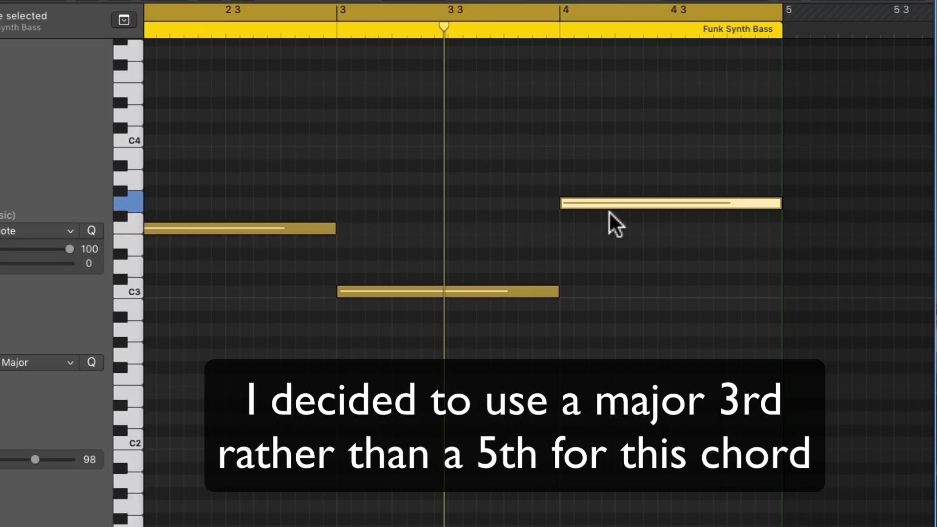
{"action": "left_click", "coordinate": [552, 362]}
{"action": "scroll", "coordinate": [550, 362], "scroll_direction": "left", "scroll_amount": 5}
{"action": "key", "text": "space"}
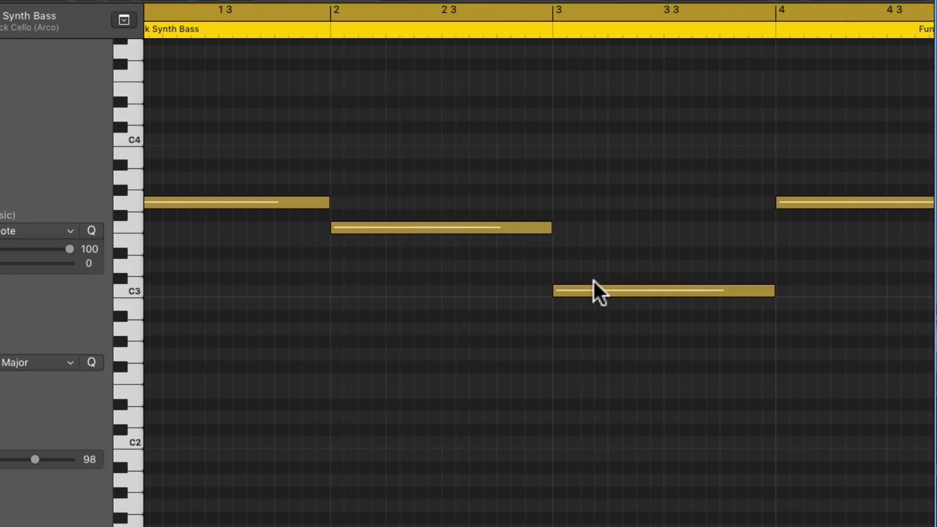
Step: Raise the cello's bar 3 note to C4 and transpose all of the region's notes down one octave
{"action": "left_click_drag", "start_coordinate": [590, 289], "coordinate": [593, 136]}
{"action": "left_click", "coordinate": [648, 283]}
{"action": "left_click_drag", "start_coordinate": [824, 296], "coordinate": [273, 277]}
{"action": "left_click_drag", "start_coordinate": [210, 204], "coordinate": [211, 344]}
{"action": "key", "text": "space"}
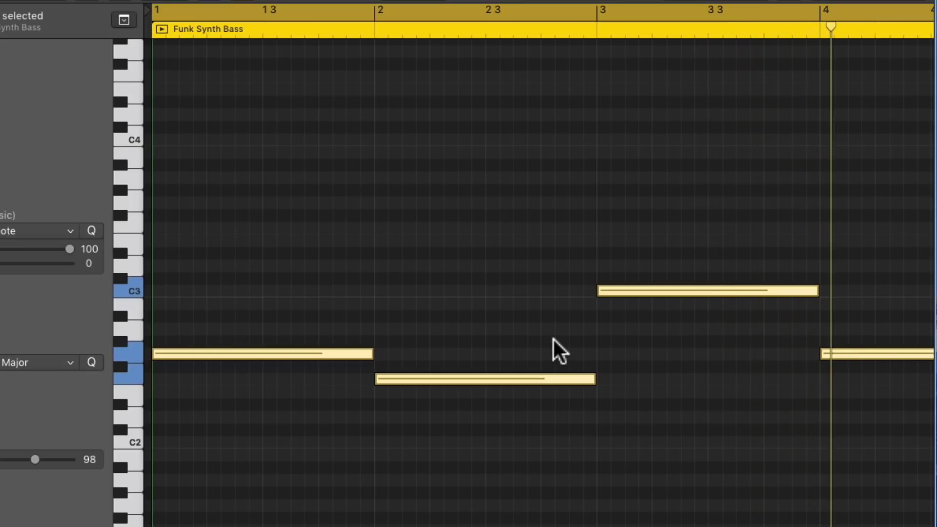
Step: Delete the cello's bar 3 C3 note and extend the bar 2 F2 note to the end of bar 3
{"action": "left_click", "coordinate": [461, 409]}
{"action": "left_click", "coordinate": [445, 378]}
{"action": "left_click", "coordinate": [661, 291]}
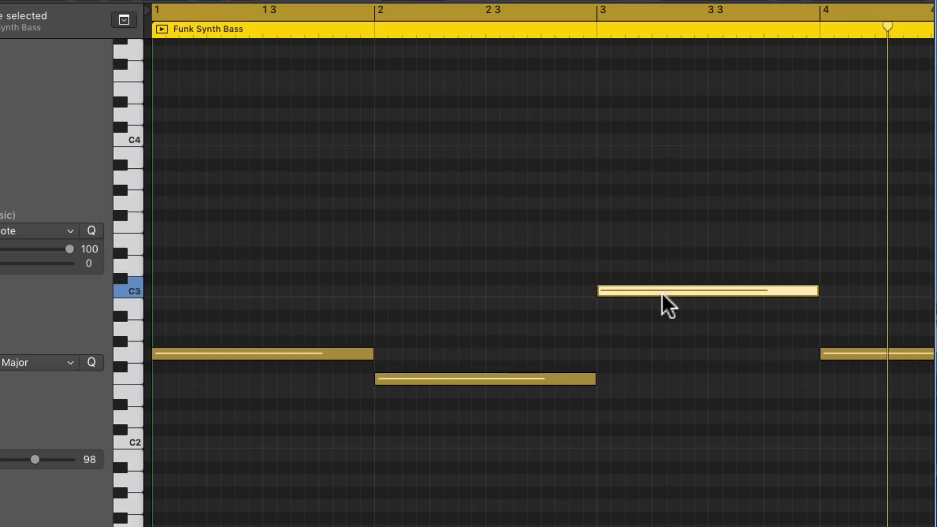
{"action": "key", "text": "Delete"}
{"action": "left_click_drag", "start_coordinate": [594, 379], "coordinate": [815, 397]}
{"action": "scroll", "coordinate": [626, 397], "scroll_direction": "right", "scroll_amount": 3}
{"action": "scroll", "coordinate": [625, 397], "scroll_direction": "right", "scroll_amount": 1}
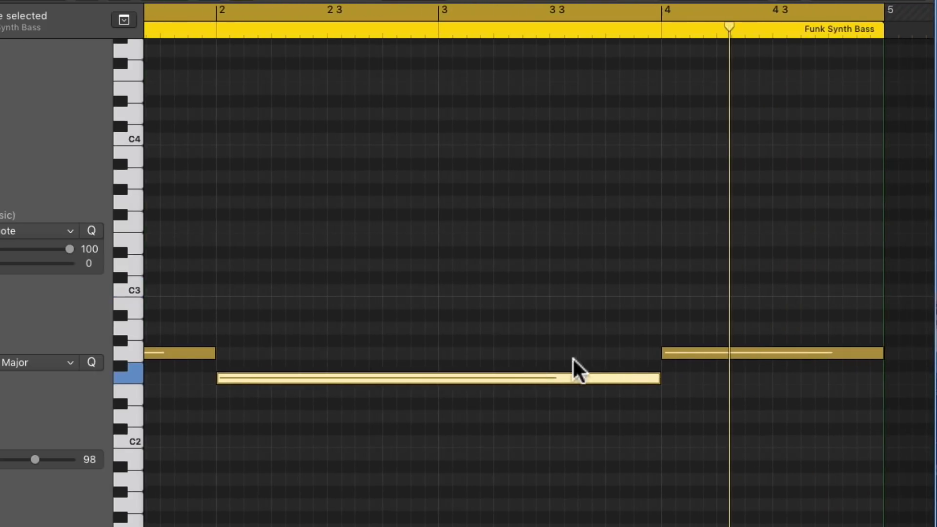
{"action": "scroll", "coordinate": [590, 400], "scroll_direction": "left", "scroll_amount": 3}
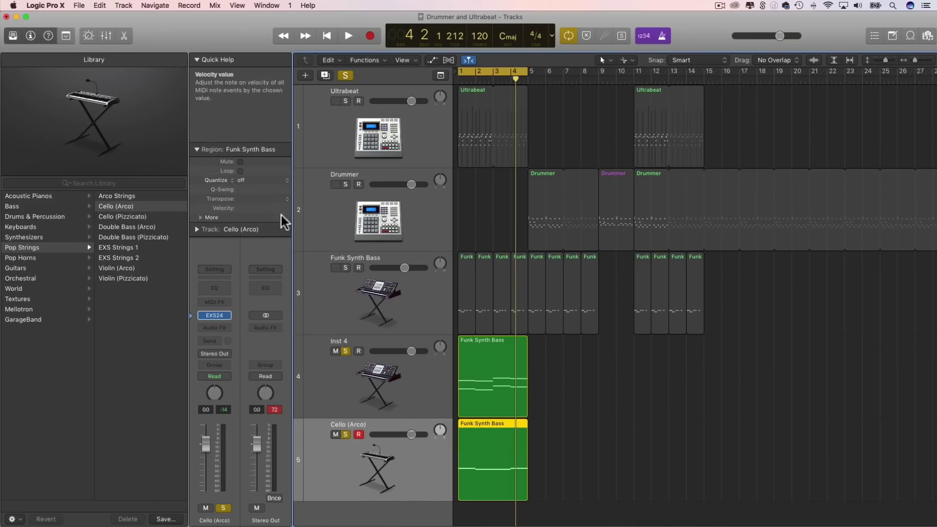
Step: Adjust the filter cutoff and drive in the cello's EXS24 during playback and close the plug-in window
{"action": "left_click", "coordinate": [214, 316]}
{"action": "left_click_drag", "start_coordinate": [394, 299], "coordinate": [705, 497]}
{"action": "key", "text": "space"}
{"action": "mouse_move", "coordinate": [480, 152]}
{"action": "left_mouse_down"}
{"action": "mouse_move", "coordinate": [478, 203]}
{"action": "mouse_move", "coordinate": [464, 150]}
{"action": "left_mouse_up"}
{"action": "left_click_drag", "start_coordinate": [423, 185], "coordinate": [406, 151]}
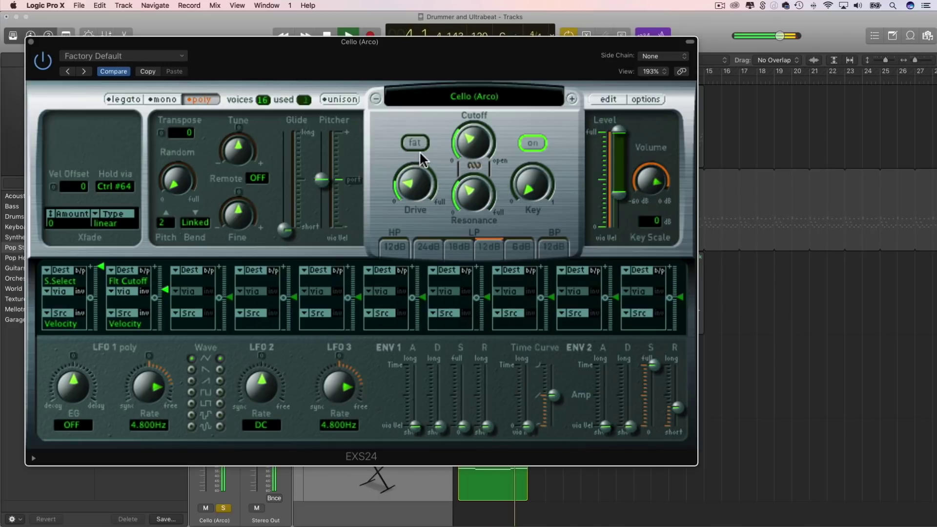
{"action": "key", "text": "space"}
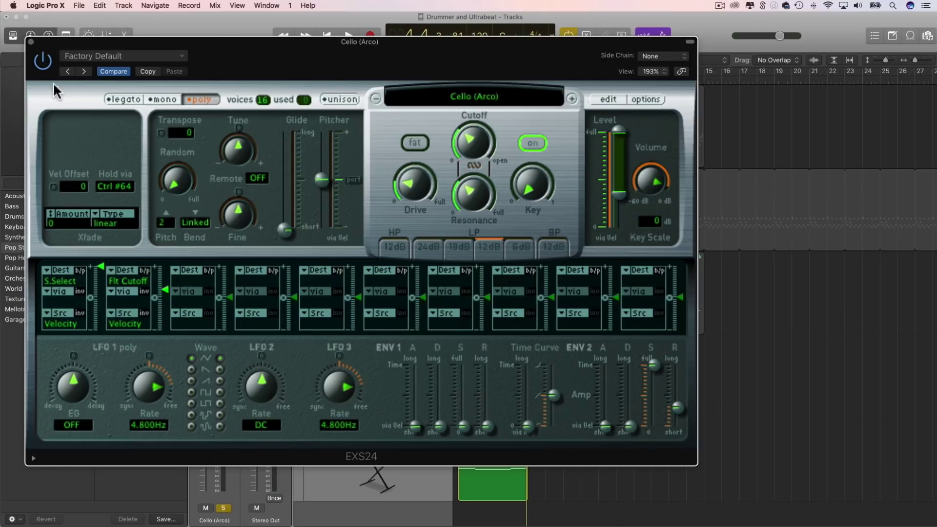
{"action": "left_click", "coordinate": [31, 41]}
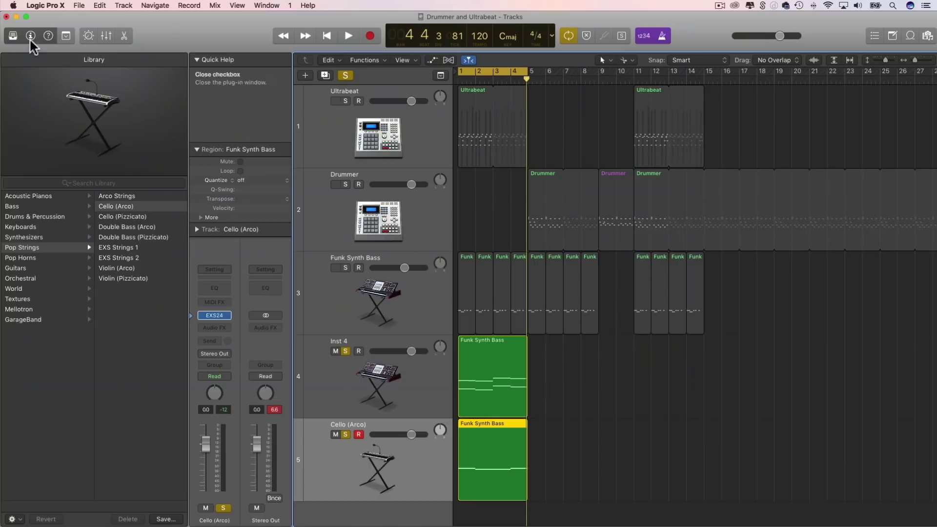
Step: Show the mixer and add a Bus 1 send to the Cello (Arco) channel
{"action": "left_click", "coordinate": [105, 36]}
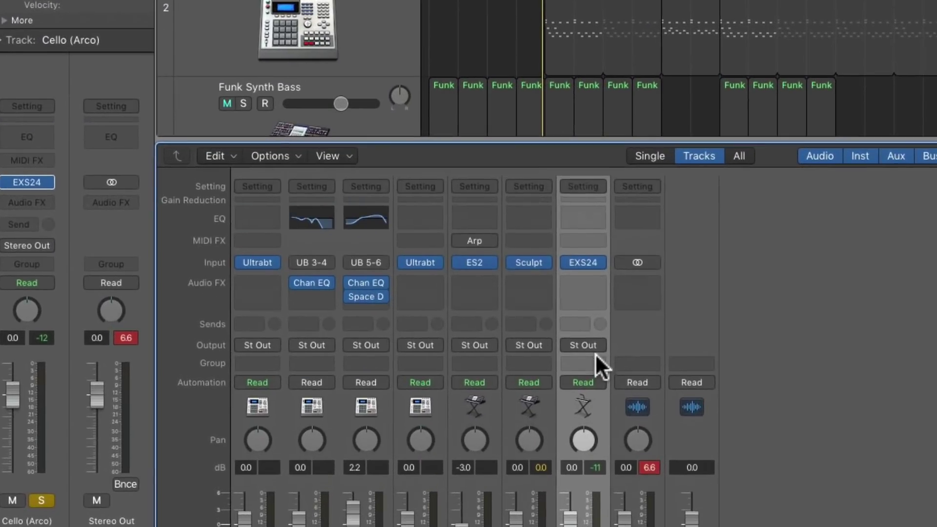
{"action": "scroll", "coordinate": [595, 363], "scroll_direction": "down", "scroll_amount": 1}
{"action": "left_click", "coordinate": [578, 310]}
{"action": "mouse_move", "coordinate": [611, 385]}
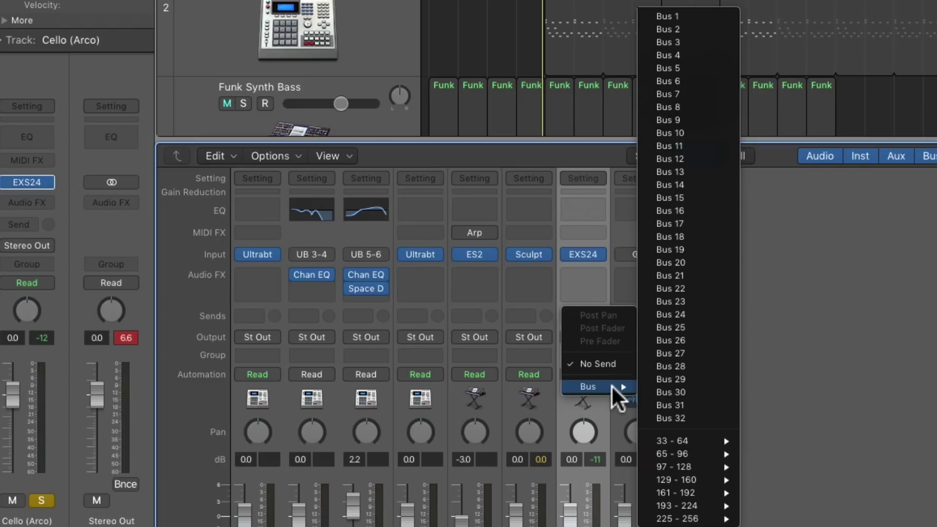
{"action": "left_click", "coordinate": [678, 16]}
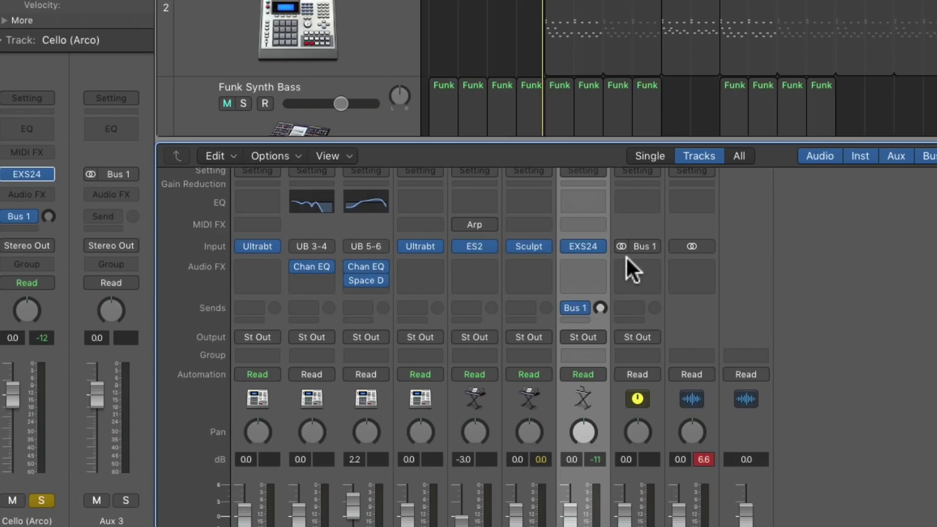
Step: Insert a stereo Space Designer reverb on the aux channel fed by Bus 1
{"action": "left_click", "coordinate": [640, 263]}
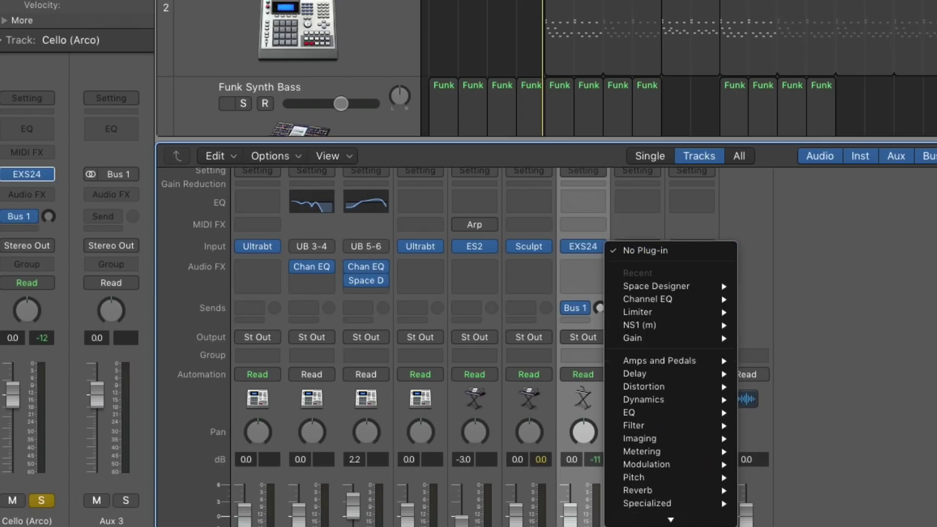
{"action": "mouse_move", "coordinate": [678, 519]}
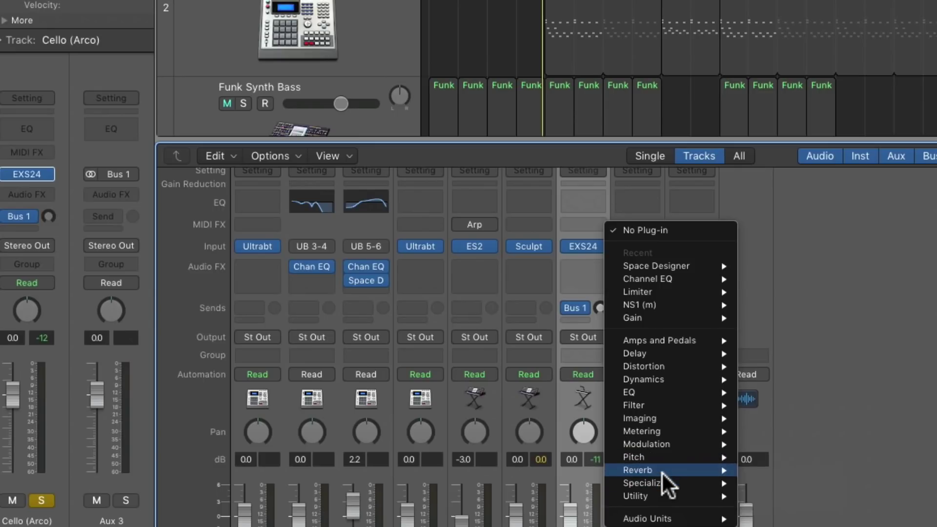
{"action": "mouse_move", "coordinate": [675, 470]}
{"action": "mouse_move", "coordinate": [825, 509]}
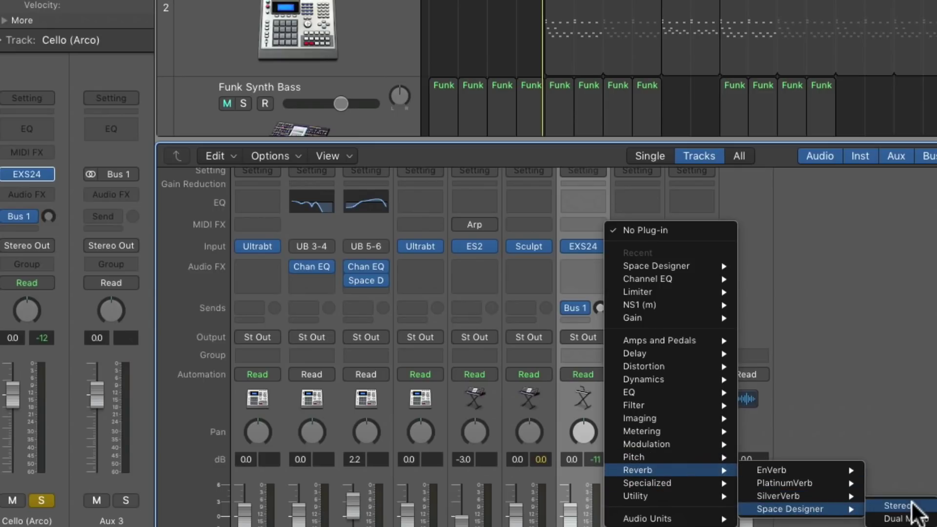
{"action": "left_click", "coordinate": [910, 506]}
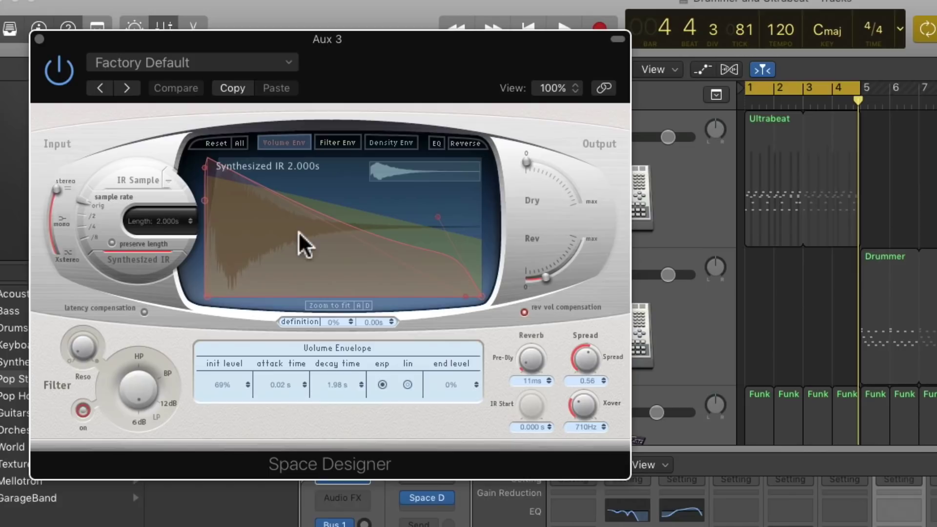
Step: Set Space Designer's reverb output to -15.0 dB with the dry output at 0 and close the plug-in window
{"action": "left_click_drag", "start_coordinate": [543, 269], "coordinate": [559, 261]}
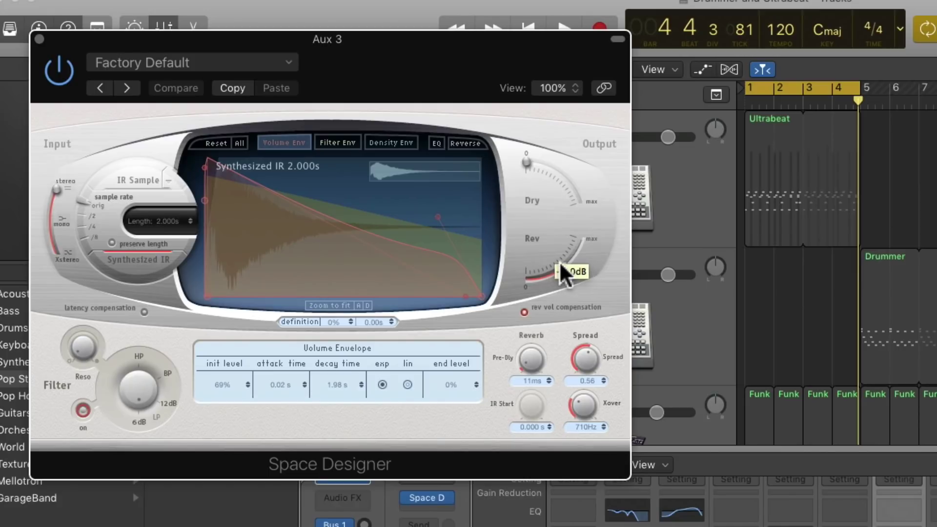
{"action": "left_click_drag", "start_coordinate": [561, 181], "coordinate": [512, 143]}
{"action": "left_click_drag", "start_coordinate": [576, 193], "coordinate": [551, 156]}
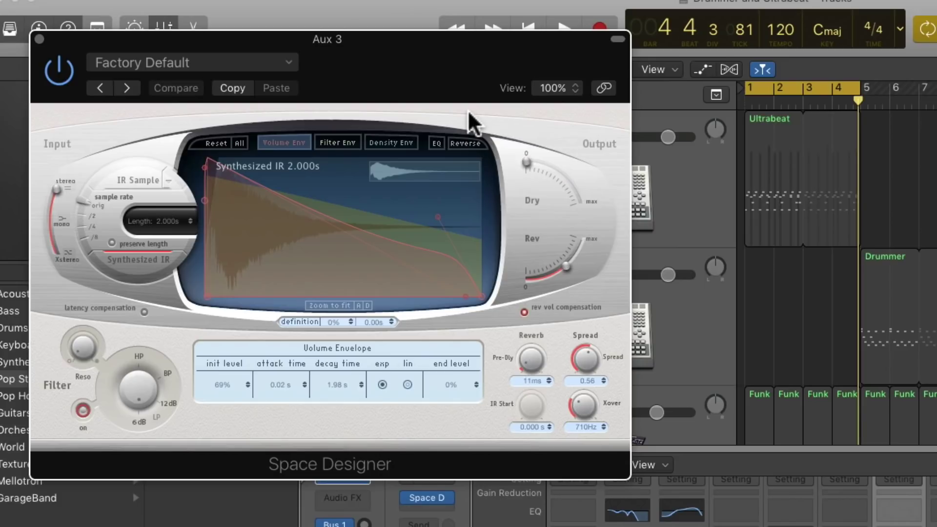
{"action": "left_click_drag", "start_coordinate": [558, 261], "coordinate": [555, 272]}
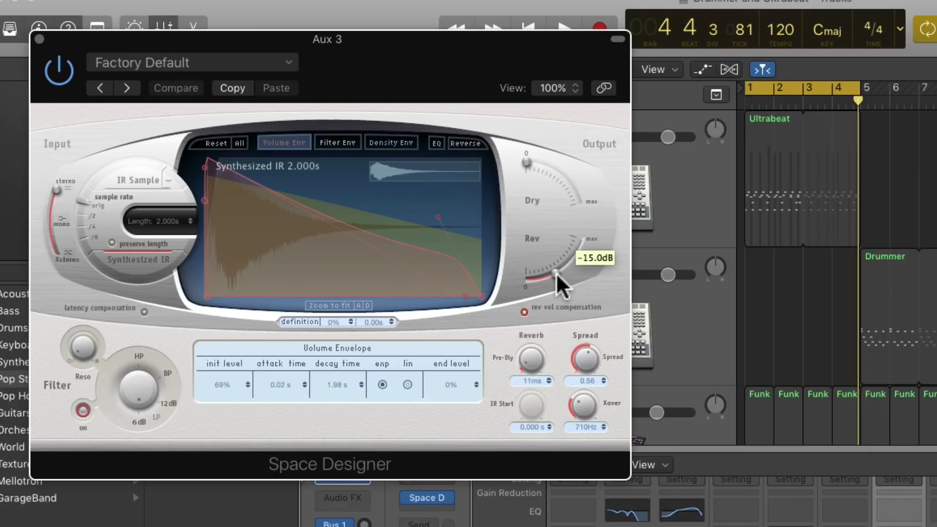
{"action": "left_click", "coordinate": [39, 38]}
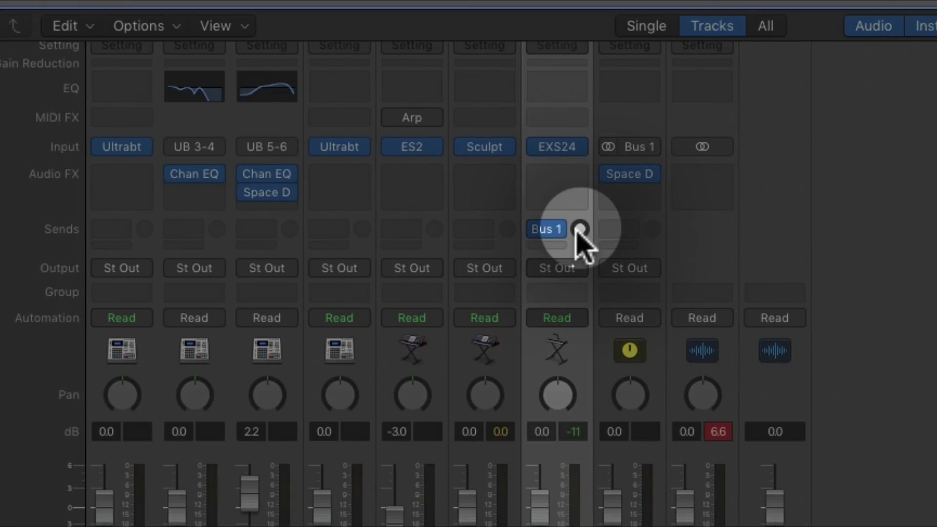
Step: Set the Cello (Arco) channel's Bus 1 send level to -1.0 dB
{"action": "left_click_drag", "start_coordinate": [580, 229], "coordinate": [560, 101]}
{"action": "left_click_drag", "start_coordinate": [580, 227], "coordinate": [569, 199]}
{"action": "scroll", "coordinate": [566, 191], "scroll_direction": "down", "scroll_amount": 5}
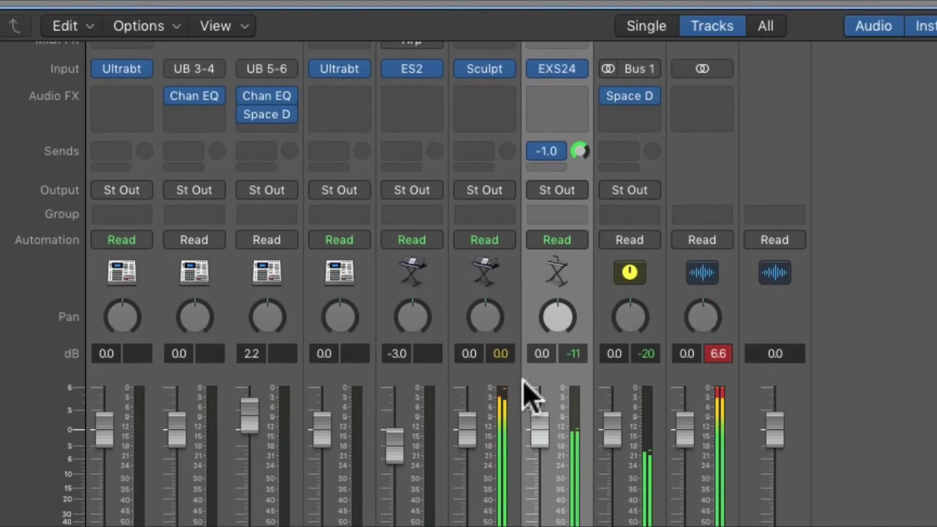
Step: Lower the Cello (Arco) fader to -6.6 dB and the Aux 3 fader to -0.4 dB
{"action": "left_click_drag", "start_coordinate": [541, 425], "coordinate": [550, 503]}
{"action": "left_click_drag", "start_coordinate": [600, 424], "coordinate": [600, 427]}
{"action": "left_click_drag", "start_coordinate": [549, 476], "coordinate": [550, 474]}
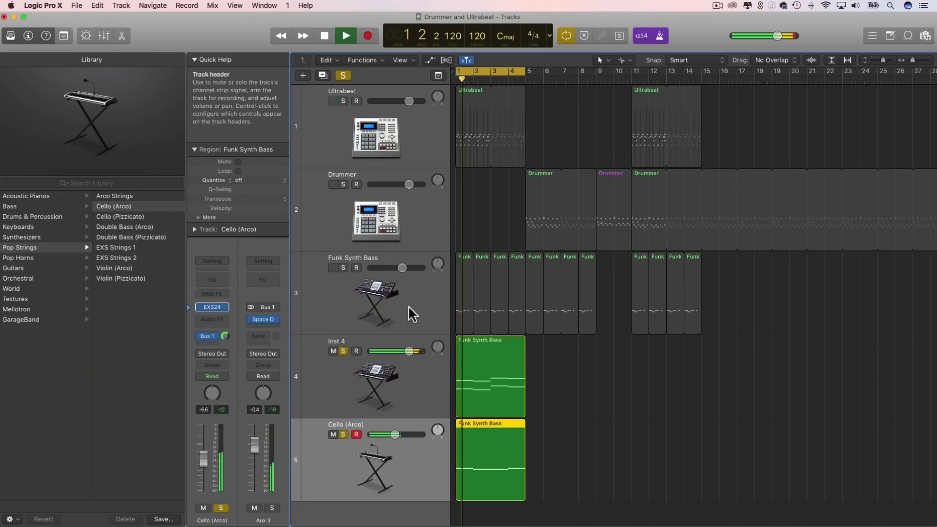
Step: Turn off the metronome and open the Sculpture instrument on the Inst 4 track
{"action": "left_click", "coordinate": [659, 40]}
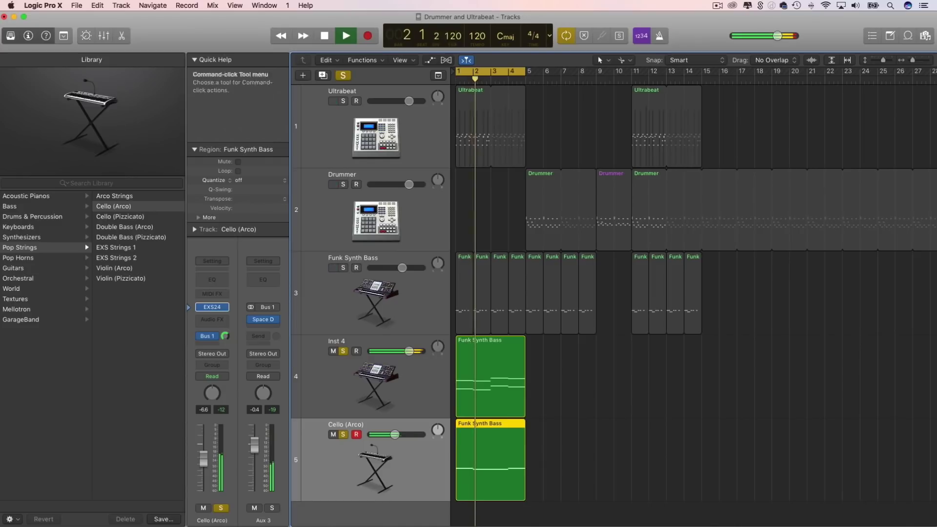
{"action": "left_click", "coordinate": [372, 338]}
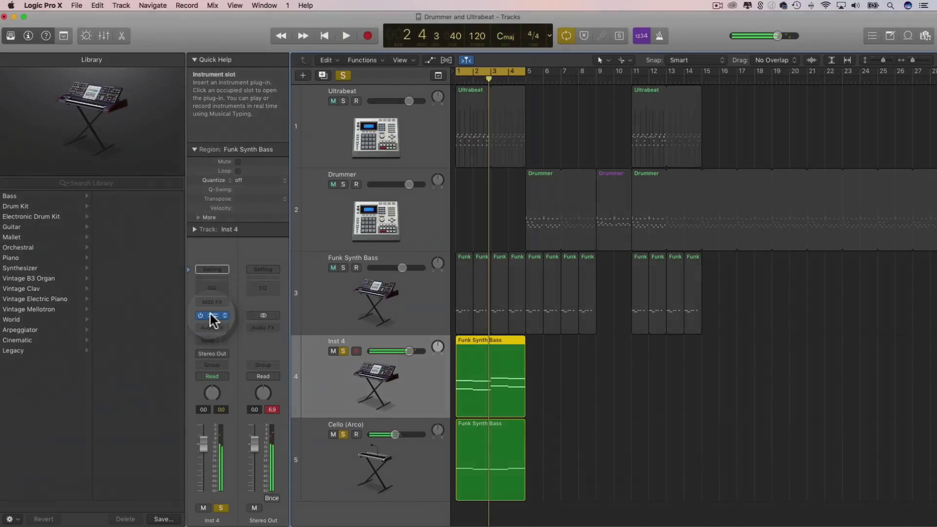
{"action": "left_click", "coordinate": [209, 315]}
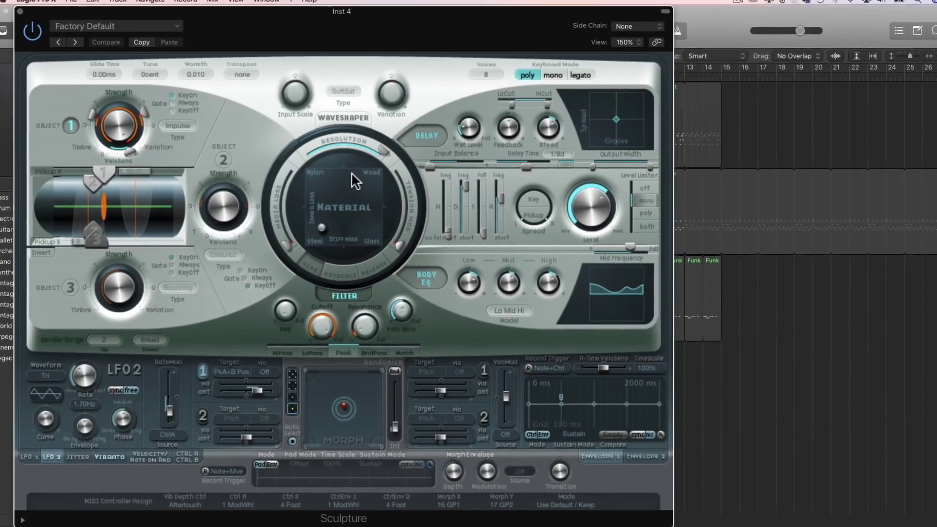
Step: Lower the string material's Resolution in Sculpture and try out the Media Loss and Tension Mod settings
{"action": "left_click_drag", "start_coordinate": [379, 147], "coordinate": [347, 138]}
{"action": "left_click_drag", "start_coordinate": [281, 240], "coordinate": [314, 232]}
{"action": "mouse_move", "coordinate": [401, 246]}
{"action": "left_mouse_down"}
{"action": "mouse_move", "coordinate": [400, 174]}
{"action": "mouse_move", "coordinate": [403, 249]}
{"action": "left_mouse_up"}
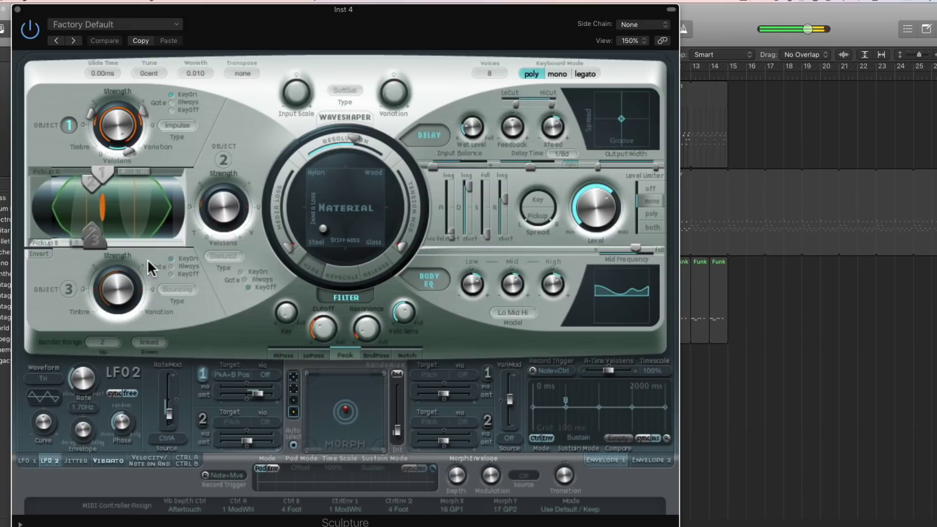
Step: Move Sculpture's objects 1 and 3 toward the far end of the string and object 2 nearer its start
{"action": "mouse_move", "coordinate": [99, 170]}
{"action": "left_mouse_down"}
{"action": "mouse_move", "coordinate": [149, 209]}
{"action": "mouse_move", "coordinate": [152, 200]}
{"action": "left_mouse_up"}
{"action": "left_click_drag", "start_coordinate": [90, 239], "coordinate": [134, 239]}
{"action": "left_click_drag", "start_coordinate": [89, 228], "coordinate": [60, 225]}
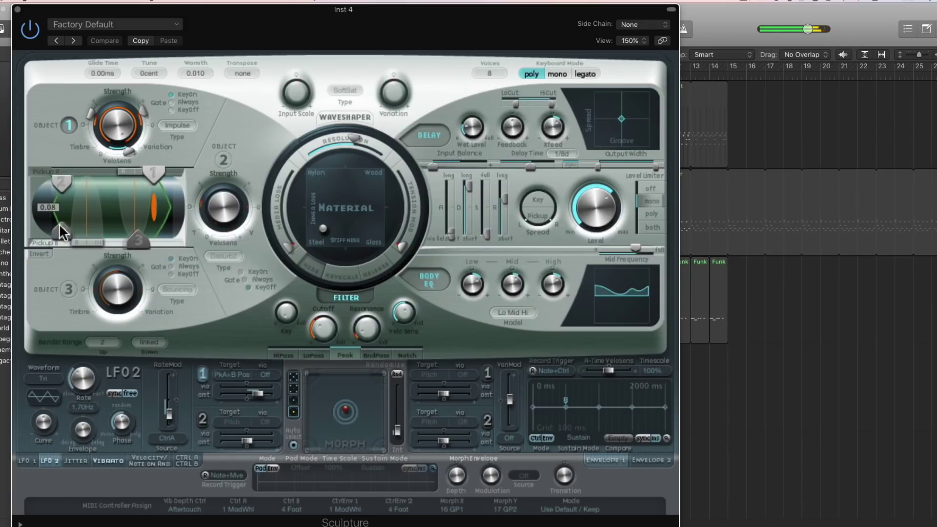
{"action": "left_click_drag", "start_coordinate": [62, 182], "coordinate": [72, 180]}
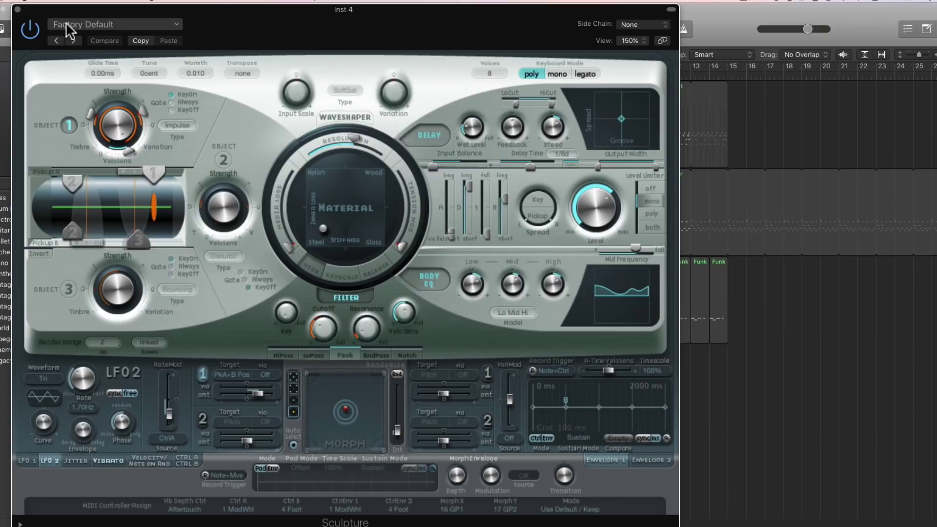
Step: Load the Ambient Intrigue preset from Sculpture's Modeled Pads and try out the filter cutoff
{"action": "left_click", "coordinate": [90, 24]}
{"action": "mouse_move", "coordinate": [126, 187]}
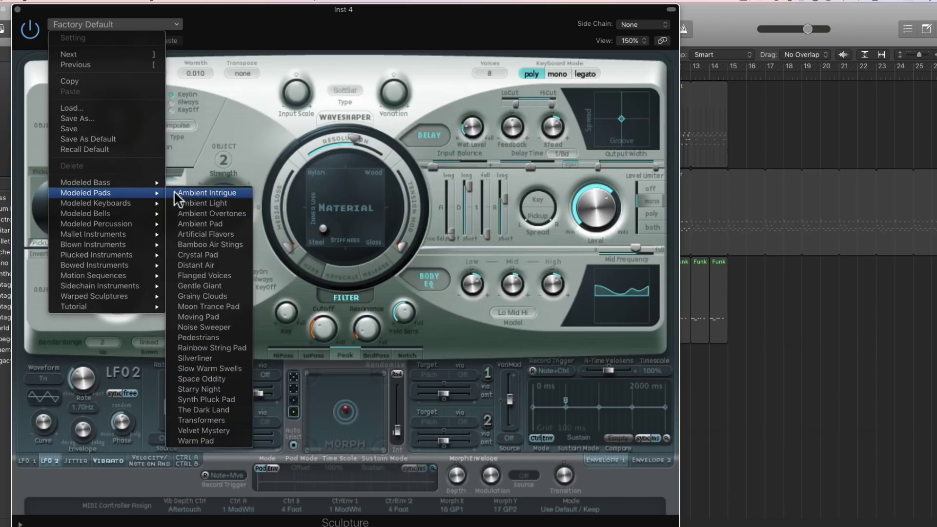
{"action": "left_click", "coordinate": [205, 193]}
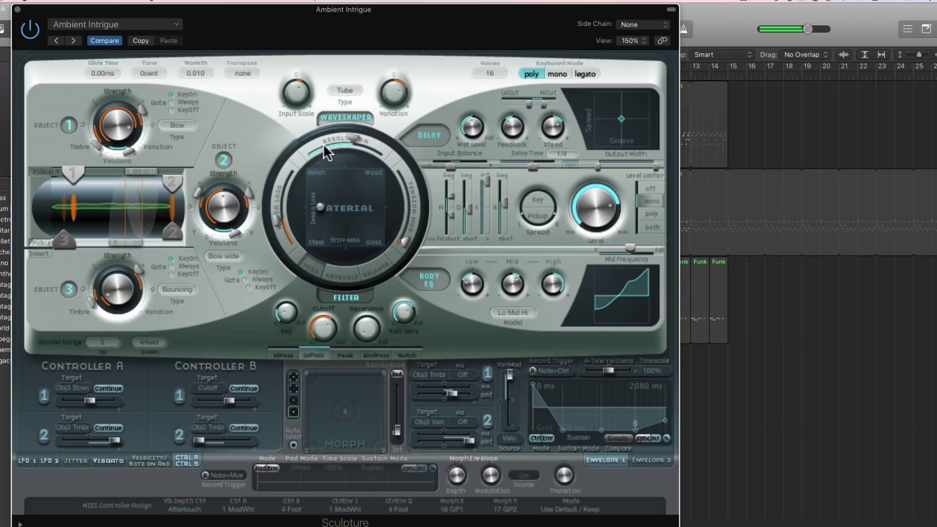
{"action": "mouse_move", "coordinate": [321, 318]}
{"action": "left_click_drag", "start_coordinate": [321, 317], "coordinate": [321, 309]}
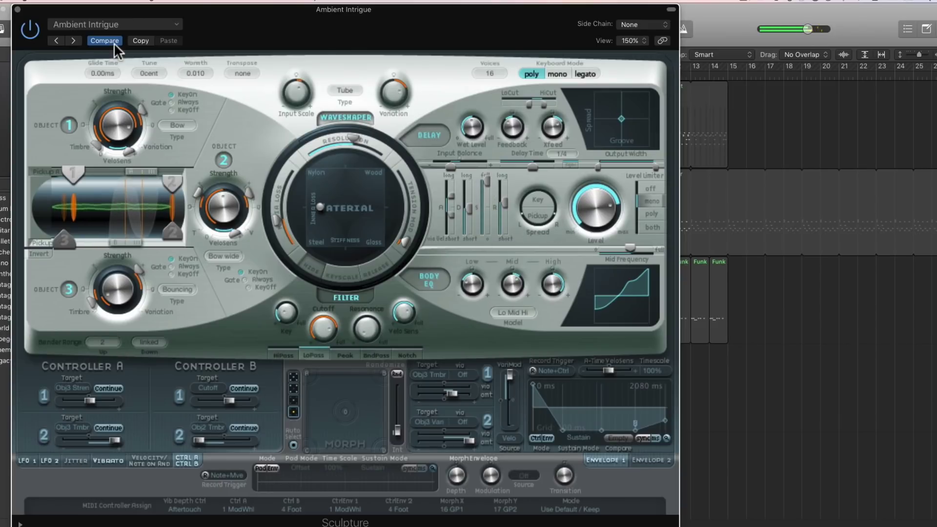
Step: Audition the following Sculpture pad presets one by one, settle on Bamboo Air Stings and close the instrument
{"action": "left_click", "coordinate": [77, 38]}
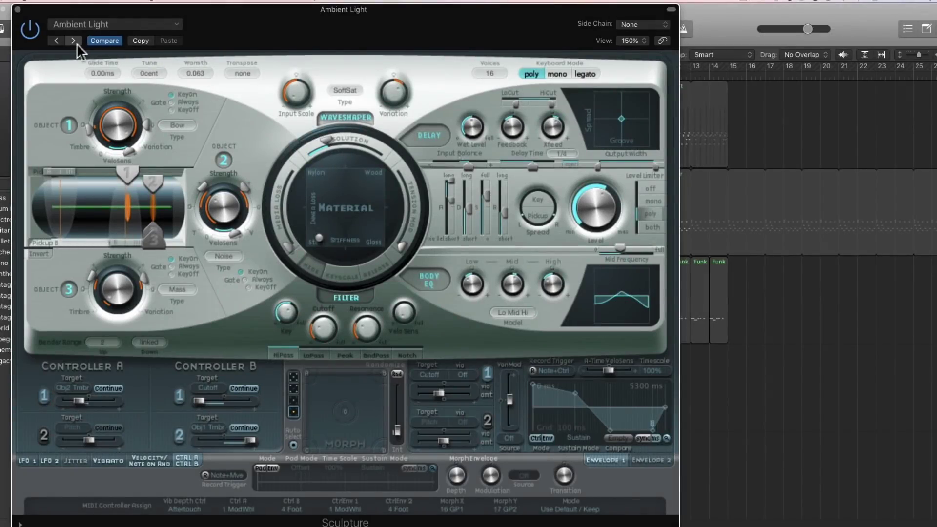
{"action": "left_click", "coordinate": [76, 42]}
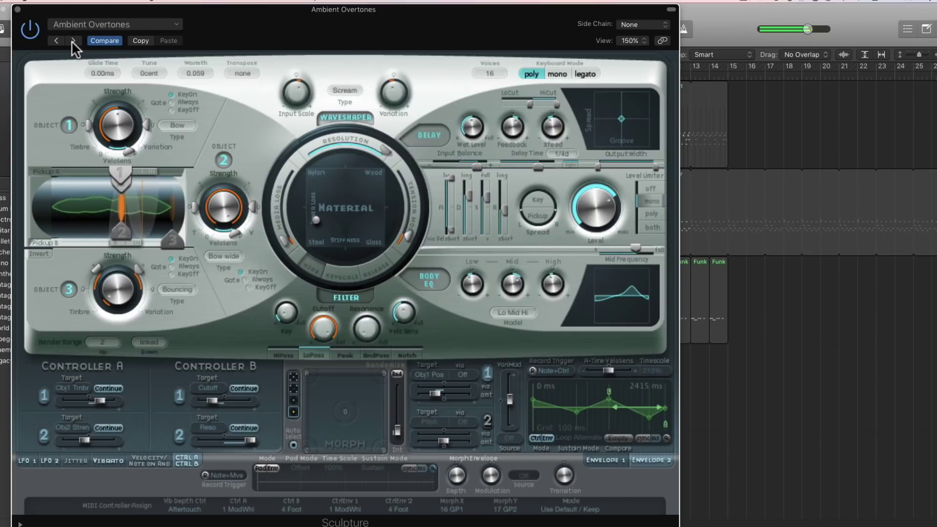
{"action": "left_click", "coordinate": [72, 40]}
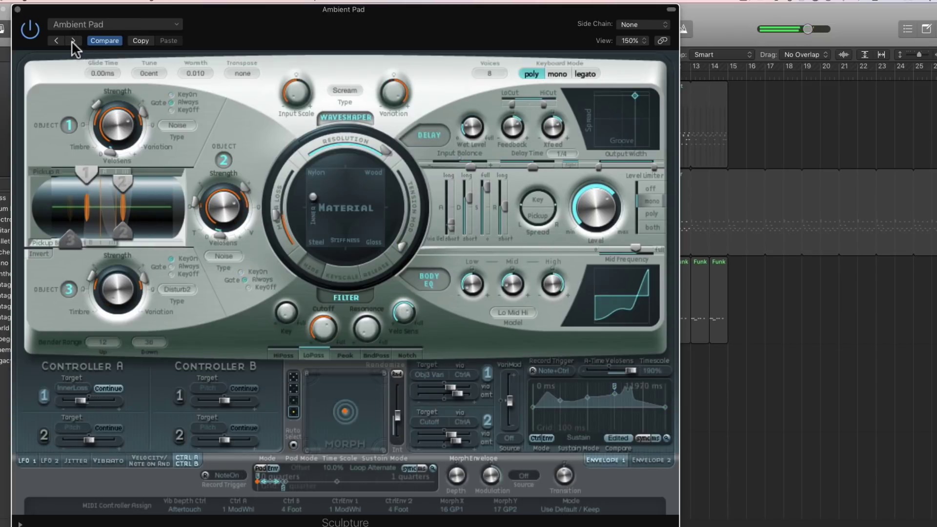
{"action": "left_click", "coordinate": [72, 40]}
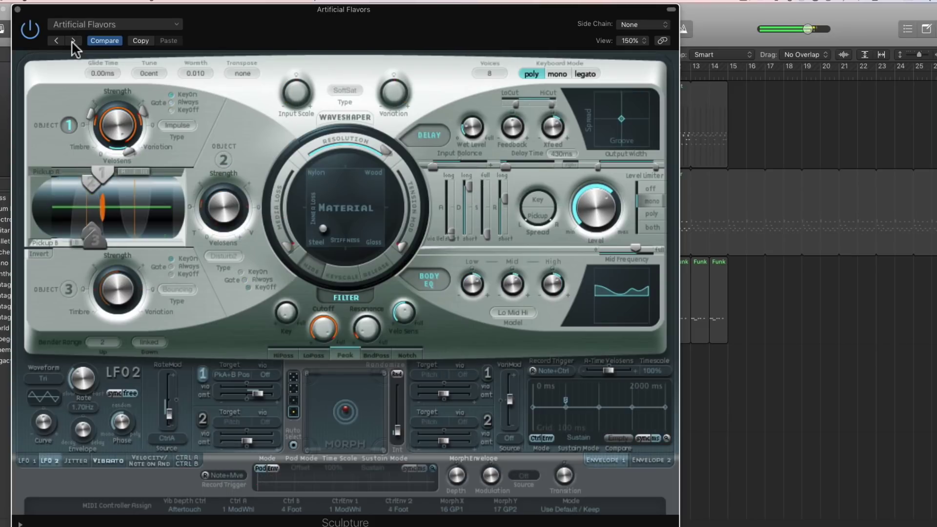
{"action": "left_click", "coordinate": [73, 40]}
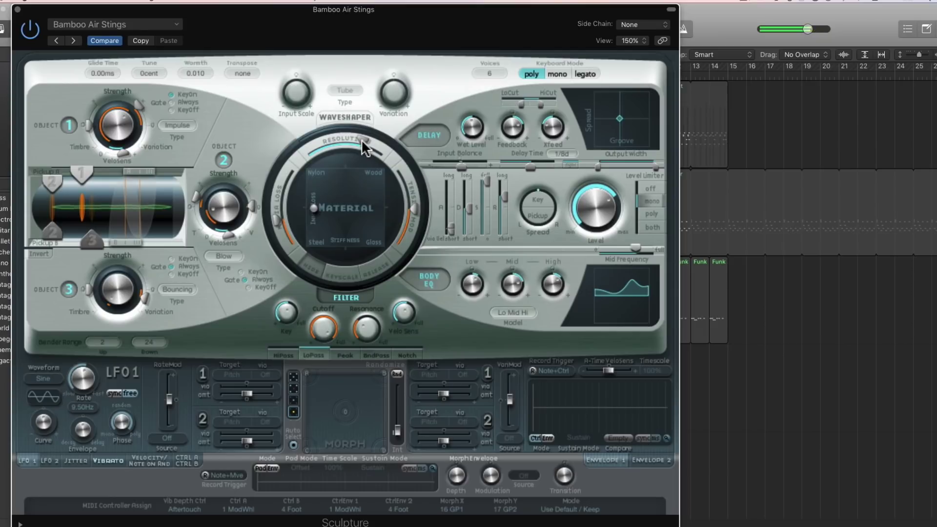
{"action": "left_click", "coordinate": [17, 9]}
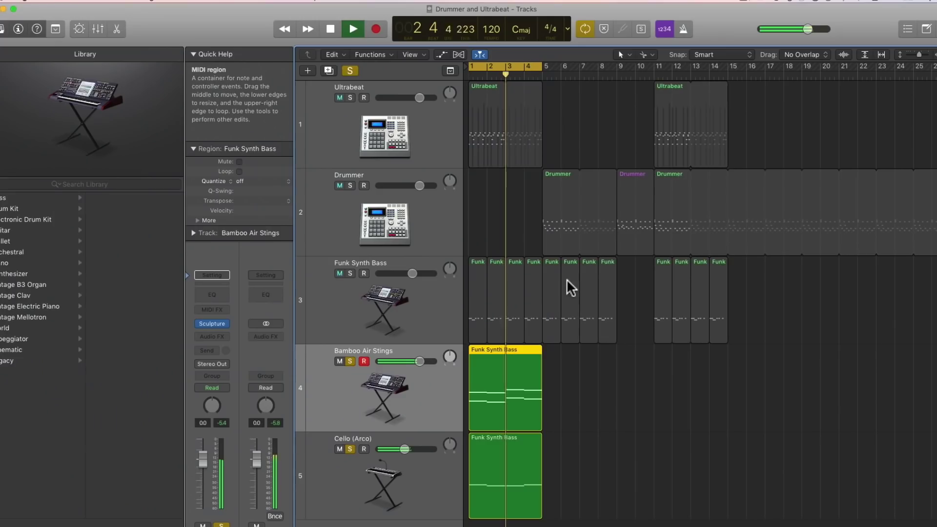
Step: Add a Channel EQ to the Bamboo Air Stings track with a high cut at about 1.3 kHz, then stop playback and save the project
{"action": "scroll", "coordinate": [583, 332], "scroll_direction": "down", "scroll_amount": 1}
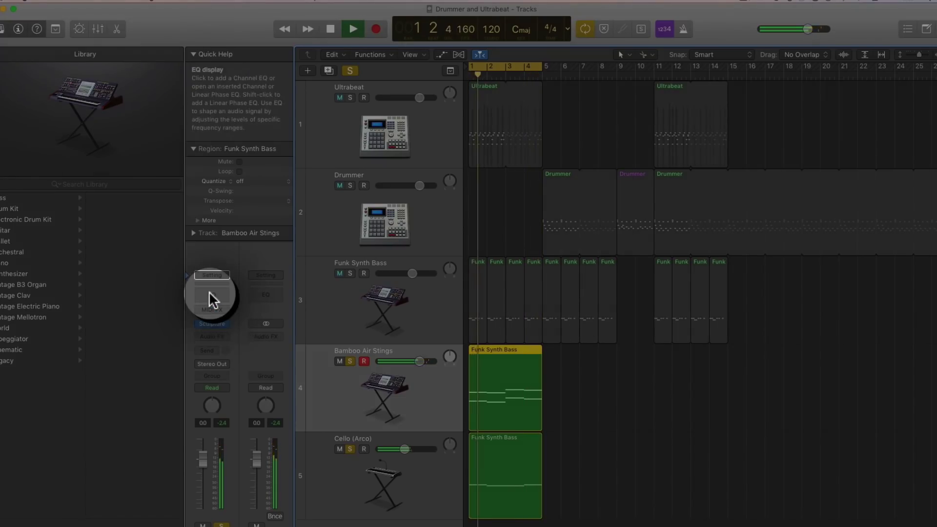
{"action": "left_click", "coordinate": [208, 293]}
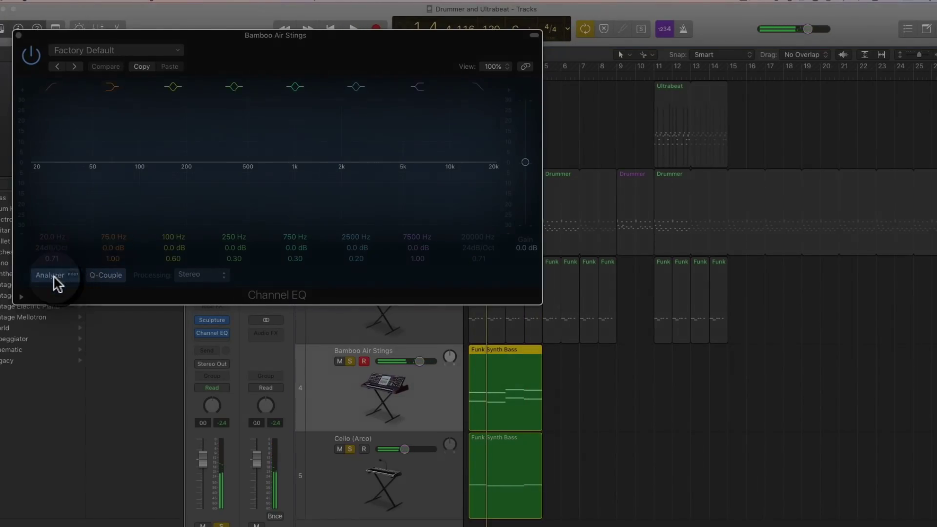
{"action": "left_click", "coordinate": [50, 274]}
{"action": "left_click_drag", "start_coordinate": [486, 97], "coordinate": [365, 187]}
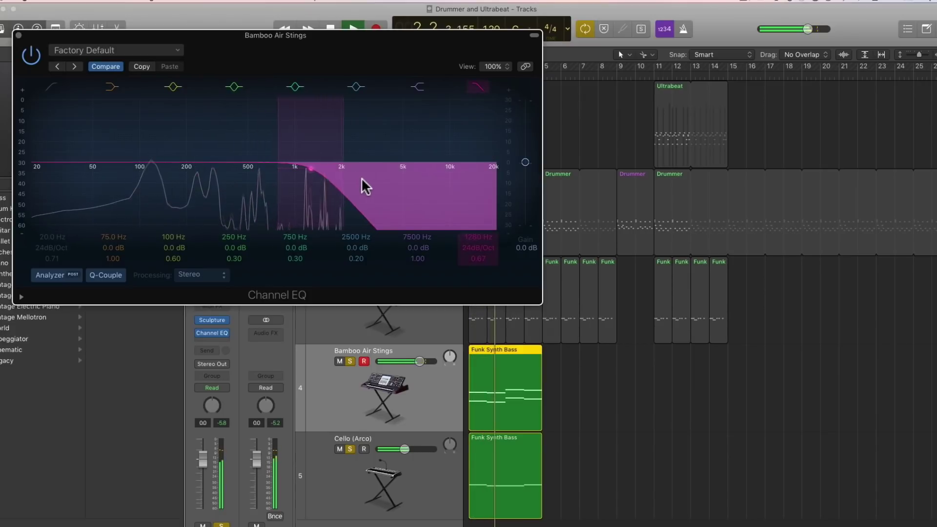
{"action": "left_click", "coordinate": [18, 35]}
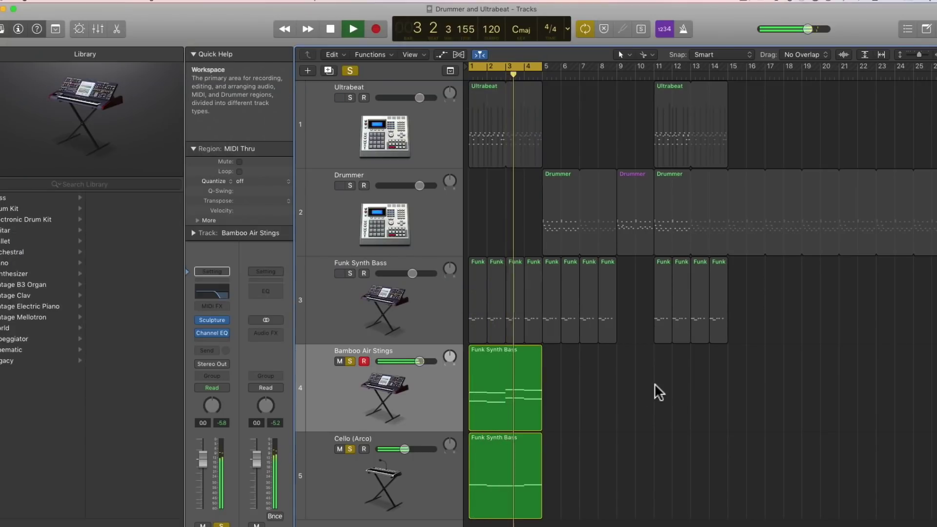
{"action": "key", "text": "space"}
{"action": "key", "text": "super+s"}
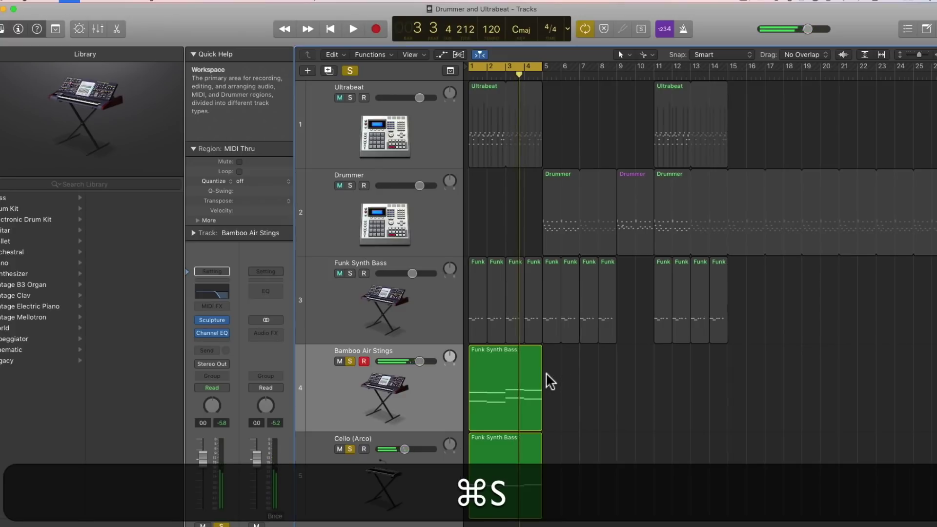
Step: Create an EXS24 software instrument track below Cello (Arco) and copy the Bamboo Air Stings region onto it at bar 1
{"action": "left_click", "coordinate": [381, 438]}
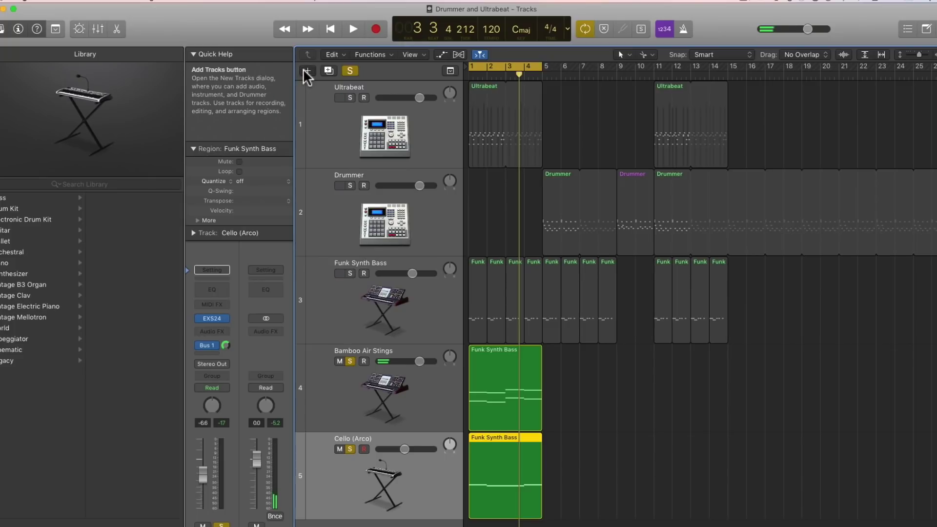
{"action": "left_click", "coordinate": [306, 72]}
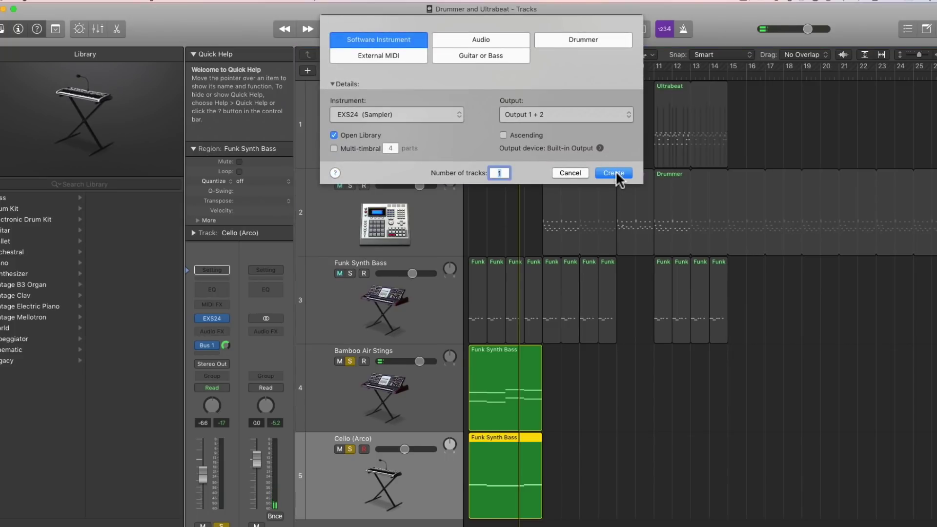
{"action": "left_click", "coordinate": [615, 173]}
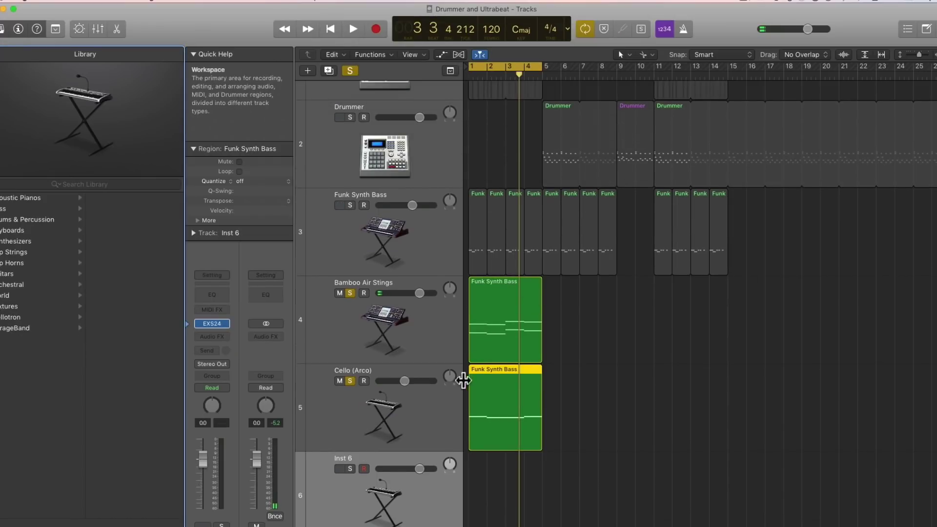
{"action": "left_click", "coordinate": [509, 302]}
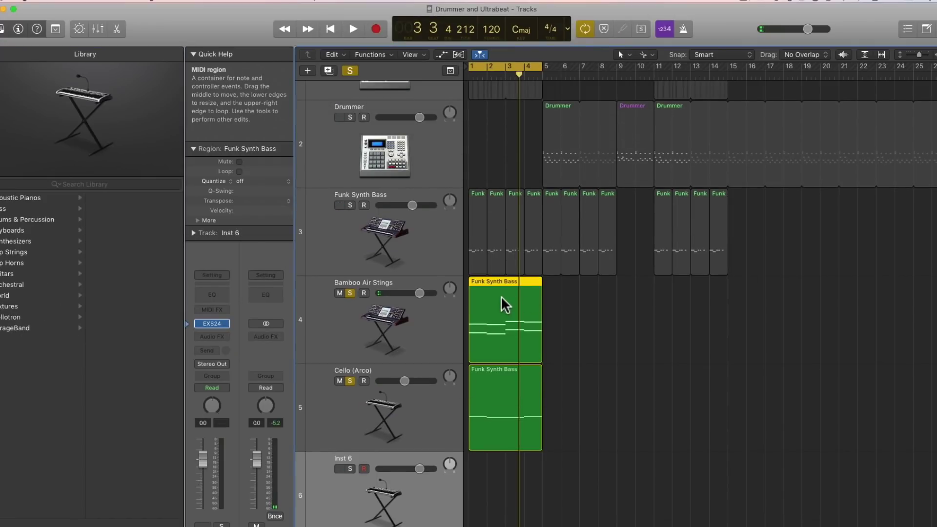
{"action": "left_click_drag", "start_coordinate": [502, 303], "coordinate": [504, 480]}
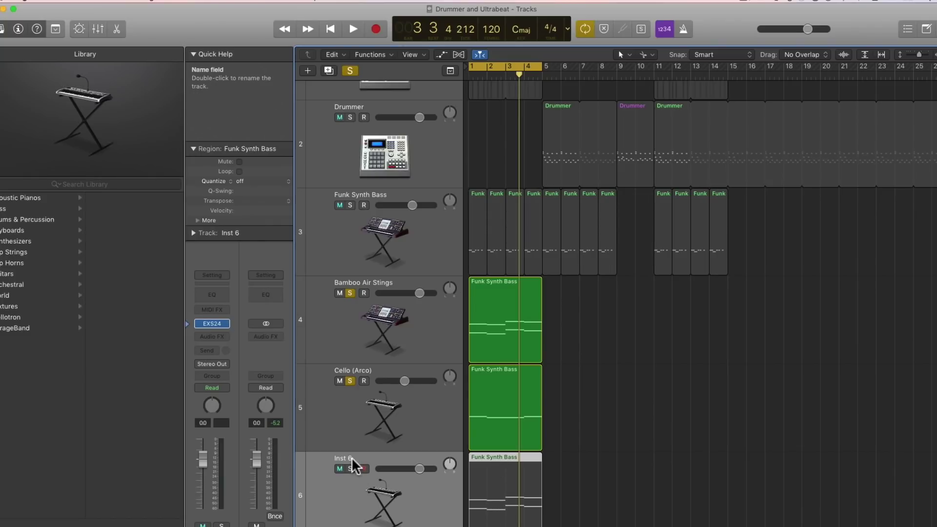
Step: Load the Acoustic Pianos instrument Steinway Piano 2 into the Inst 6 track's EXS24 and close the sampler
{"action": "left_click", "coordinate": [212, 324]}
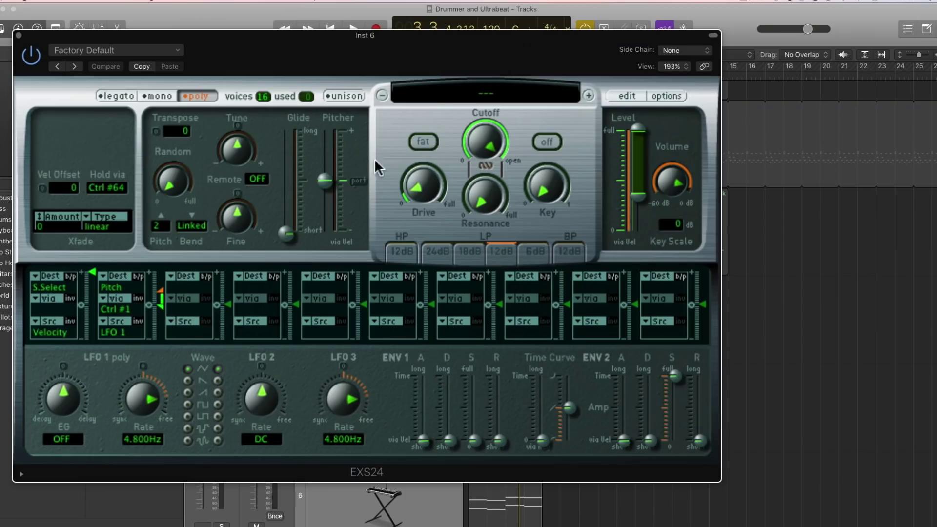
{"action": "left_click", "coordinate": [530, 96]}
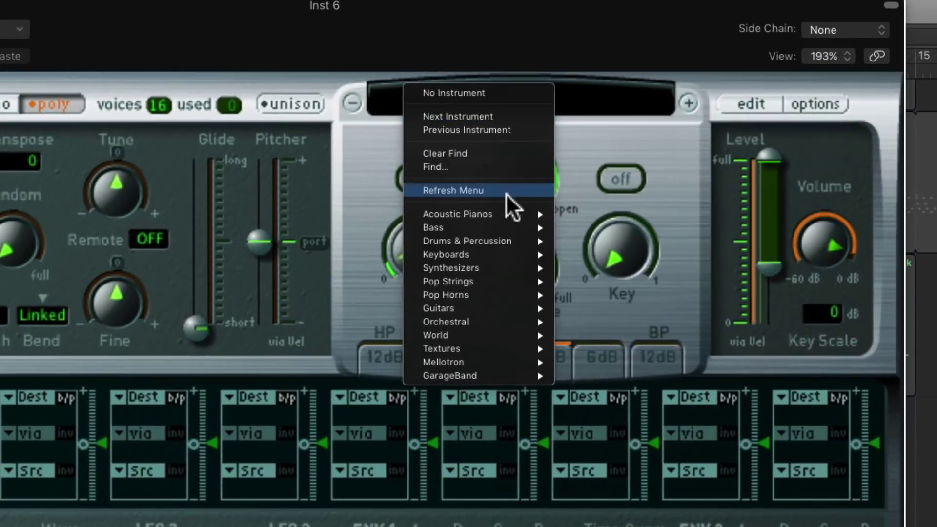
{"action": "mouse_move", "coordinate": [472, 164]}
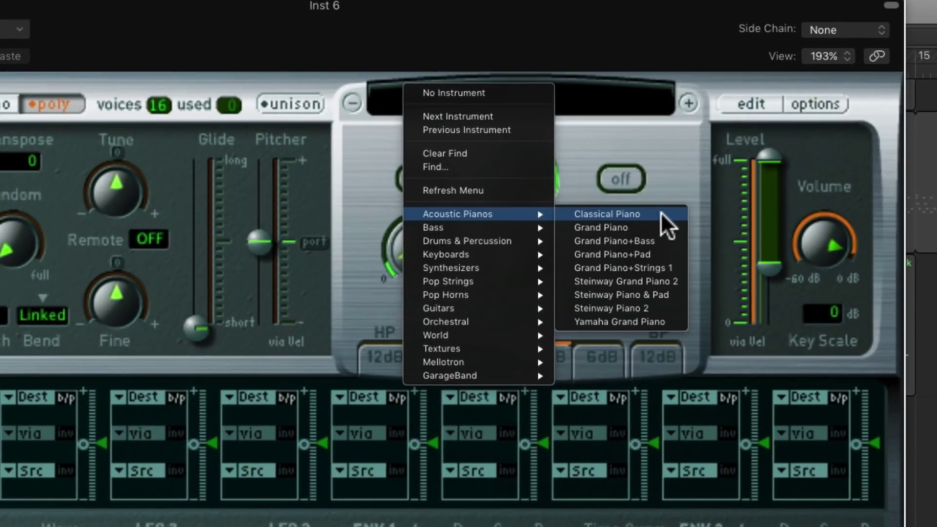
{"action": "left_click", "coordinate": [654, 308]}
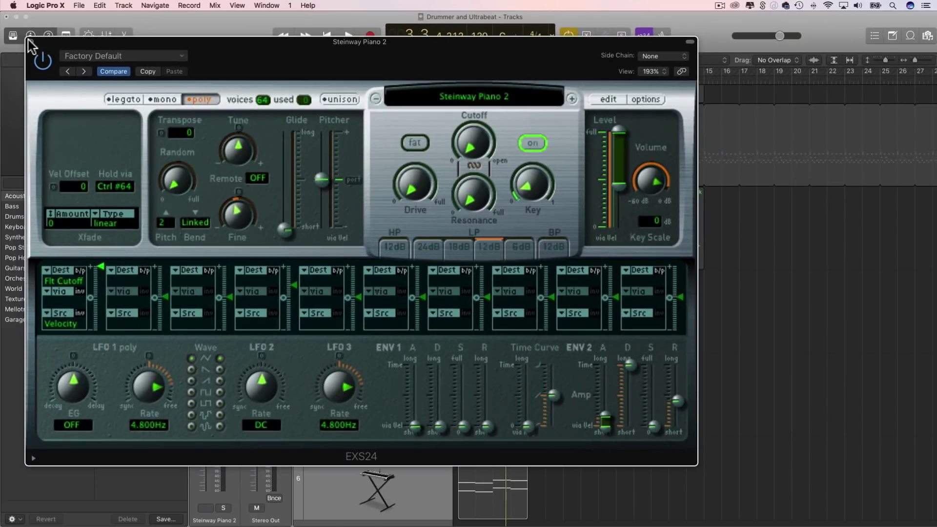
{"action": "left_click", "coordinate": [33, 42]}
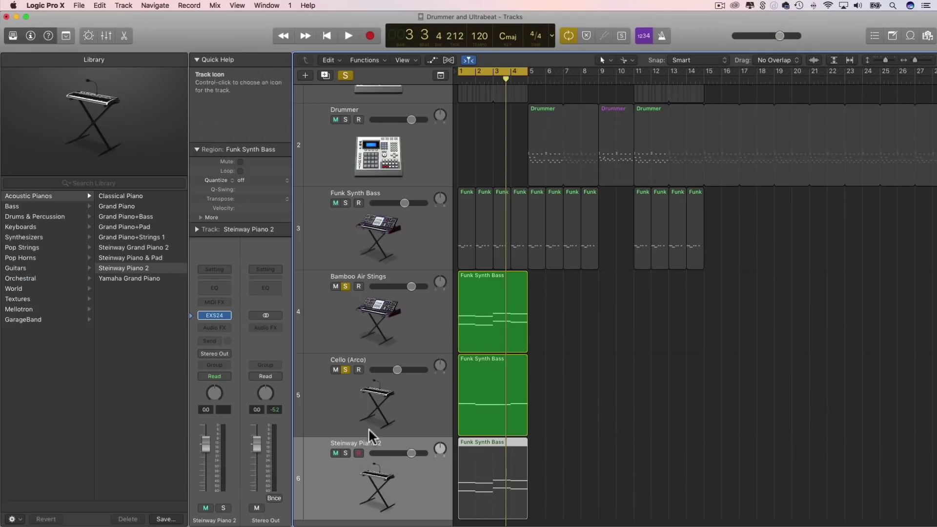
Step: Solo the Steinway Piano 2 track, play it briefly and open its region in the Piano Roll
{"action": "left_click", "coordinate": [345, 453]}
{"action": "key", "text": "space"}
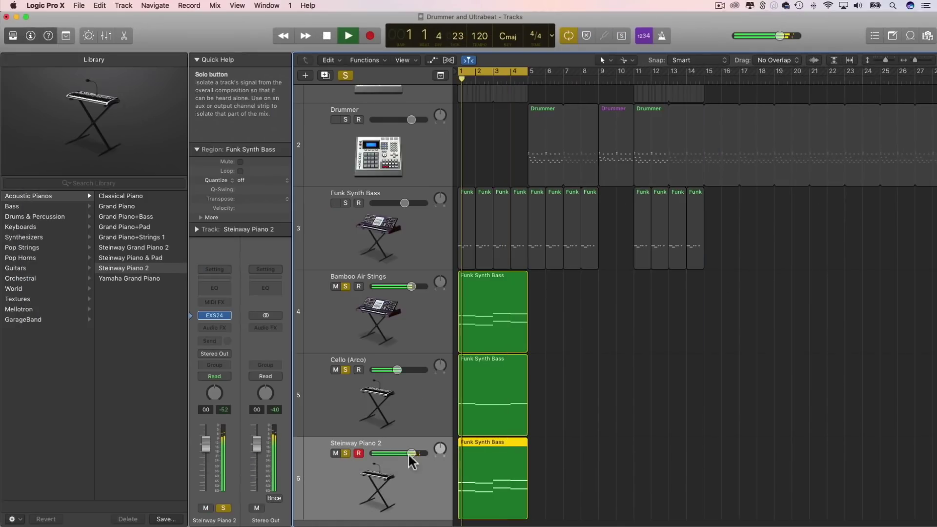
{"action": "double_click", "coordinate": [502, 445]}
{"action": "key", "text": "space"}
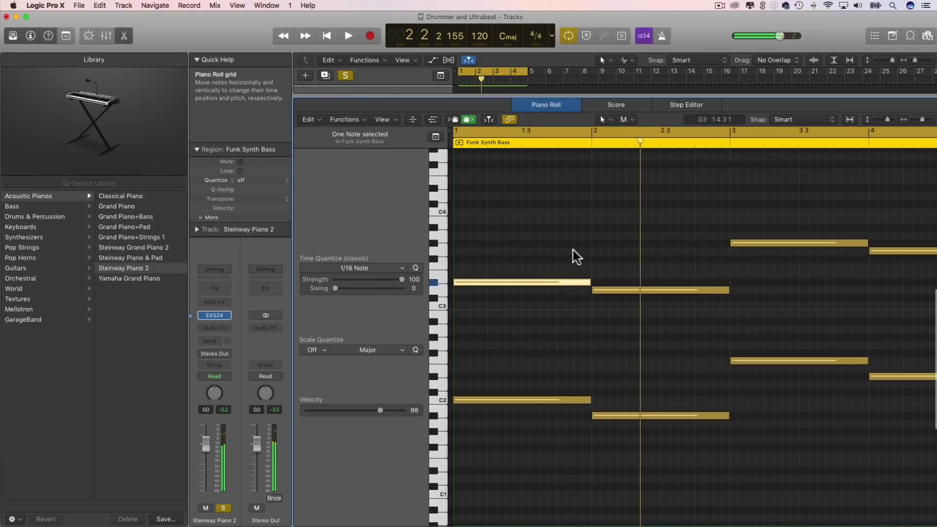
Step: Copy the bar 1 C2 note seven semitones up to G2 and the bar 2 A#1 note up to F2
{"action": "left_click", "coordinate": [531, 400]}
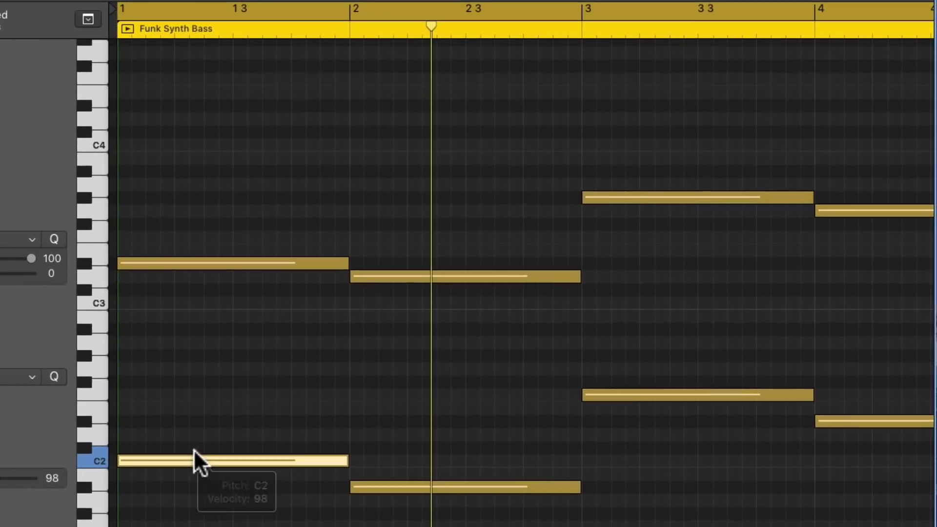
{"action": "left_click_drag", "start_coordinate": [183, 455], "coordinate": [177, 371]}
{"action": "key", "text": "super+z"}
{"action": "left_click", "coordinate": [225, 401]}
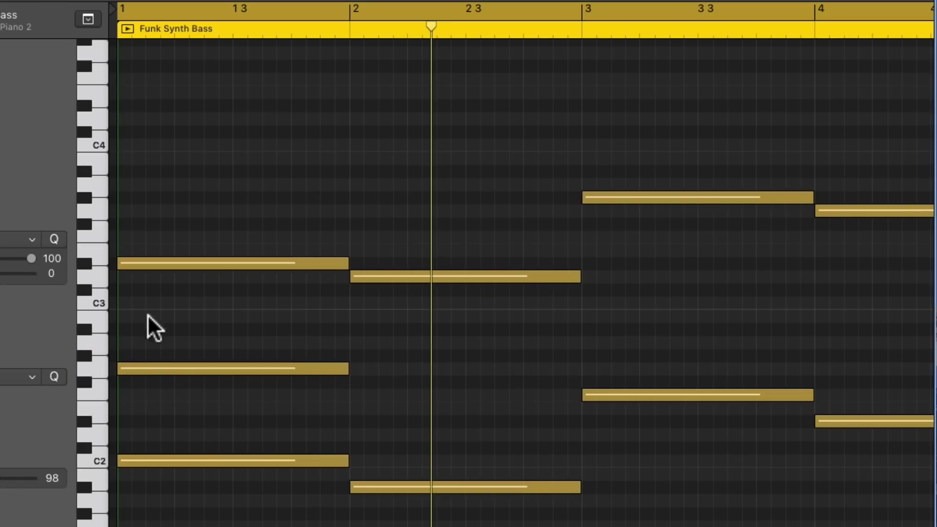
{"action": "left_click", "coordinate": [383, 488]}
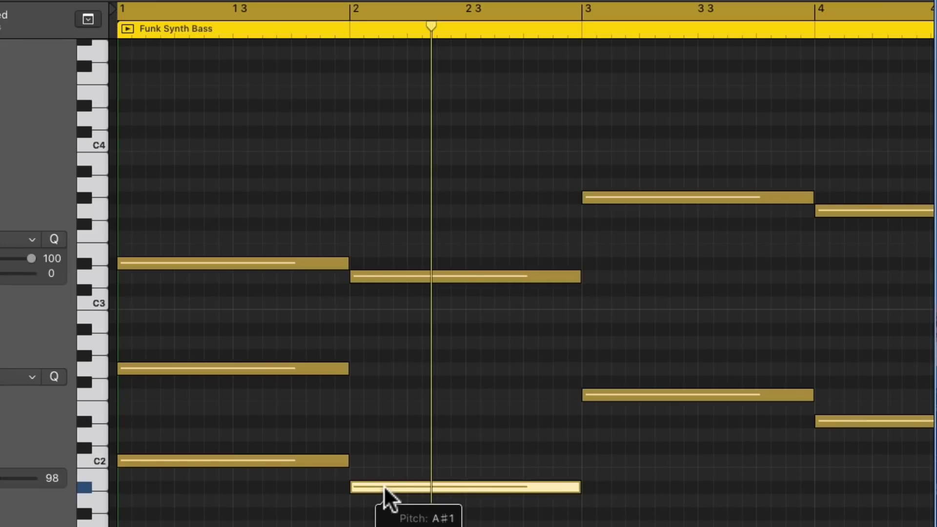
{"action": "left_click_drag", "start_coordinate": [384, 485], "coordinate": [390, 396]}
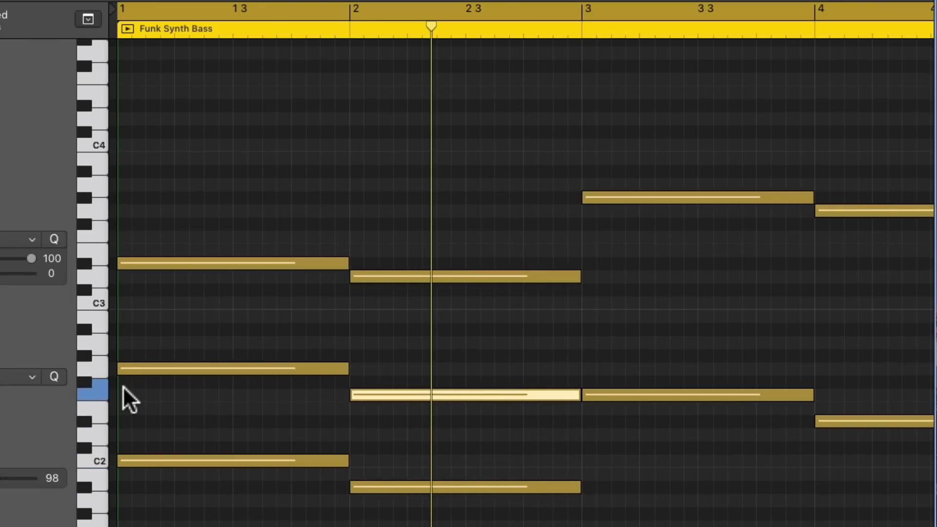
Step: Copy the bar 3 F2 note up to C3 and the bar 4 D#2 note up to A#2
{"action": "scroll", "coordinate": [408, 402], "scroll_direction": "right", "scroll_amount": 5}
{"action": "scroll", "coordinate": [402, 402], "scroll_direction": "left", "scroll_amount": 5}
{"action": "left_click", "coordinate": [668, 393]}
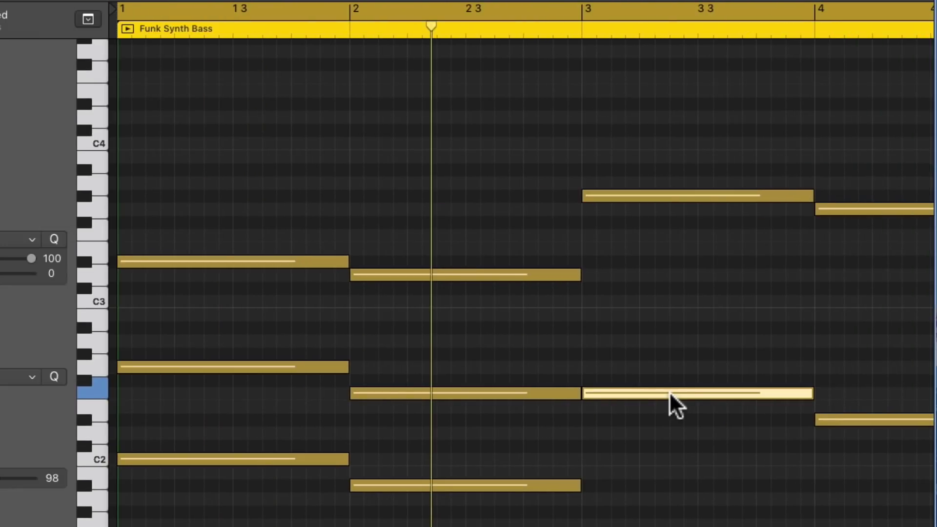
{"action": "left_click_drag", "start_coordinate": [669, 391], "coordinate": [673, 303]}
{"action": "scroll", "coordinate": [664, 317], "scroll_direction": "right", "scroll_amount": 5}
{"action": "left_click", "coordinate": [626, 419]}
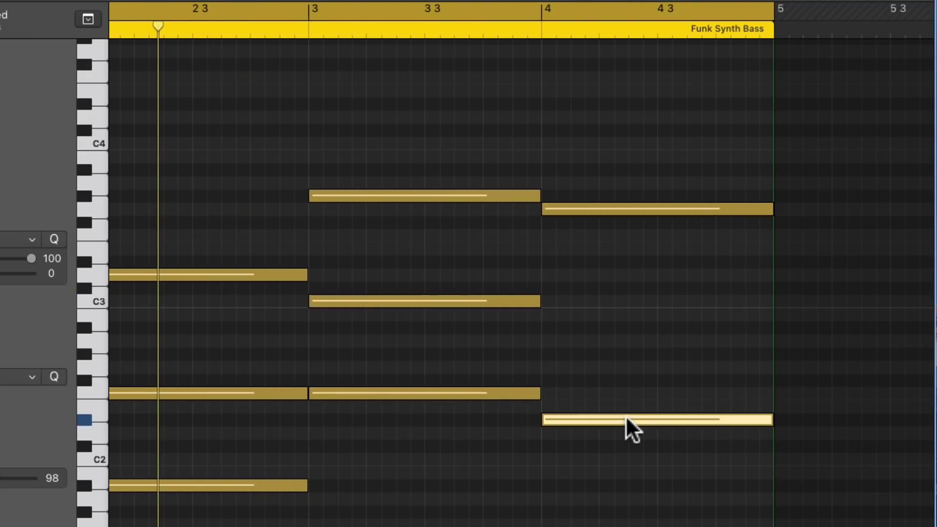
{"action": "left_click_drag", "start_coordinate": [621, 413], "coordinate": [619, 328]}
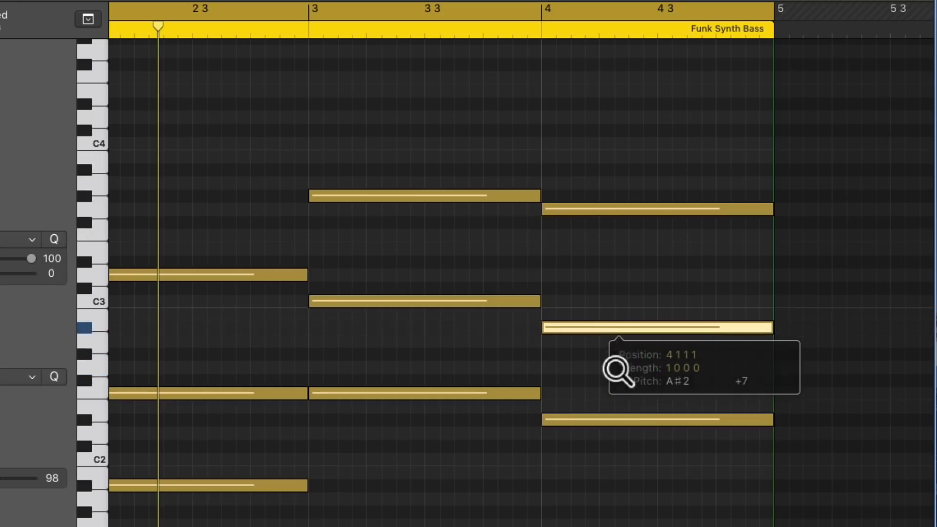
{"action": "scroll", "coordinate": [613, 364], "scroll_direction": "left", "scroll_amount": 1}
{"action": "scroll", "coordinate": [612, 364], "scroll_direction": "left", "scroll_amount": 5}
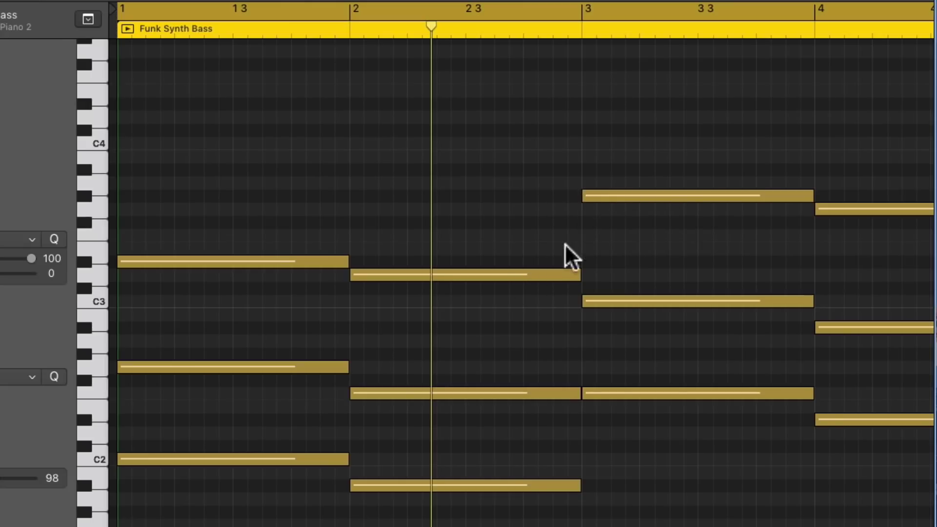
Step: Lower the bar 3 notes by an octave, taking G#3 to G#2 and F2 to F1
{"action": "left_click", "coordinate": [613, 193]}
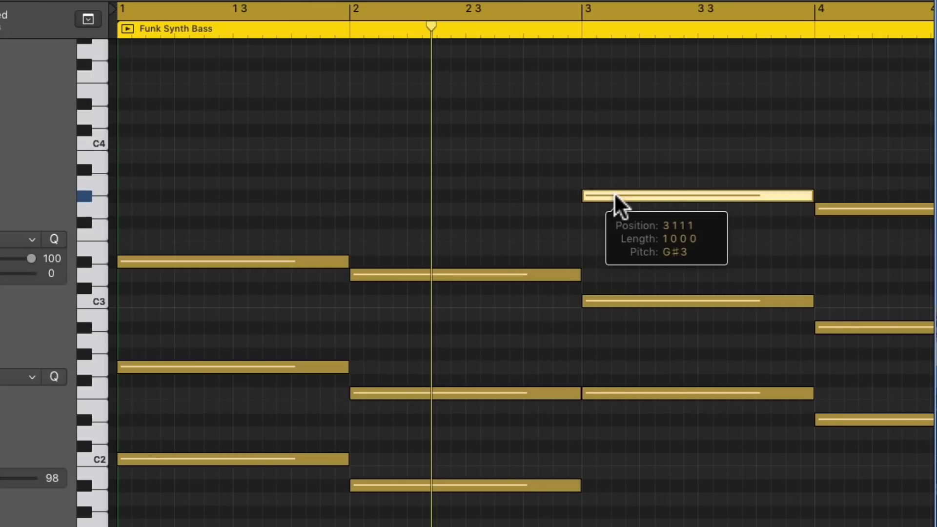
{"action": "left_click_drag", "start_coordinate": [614, 192], "coordinate": [613, 350]}
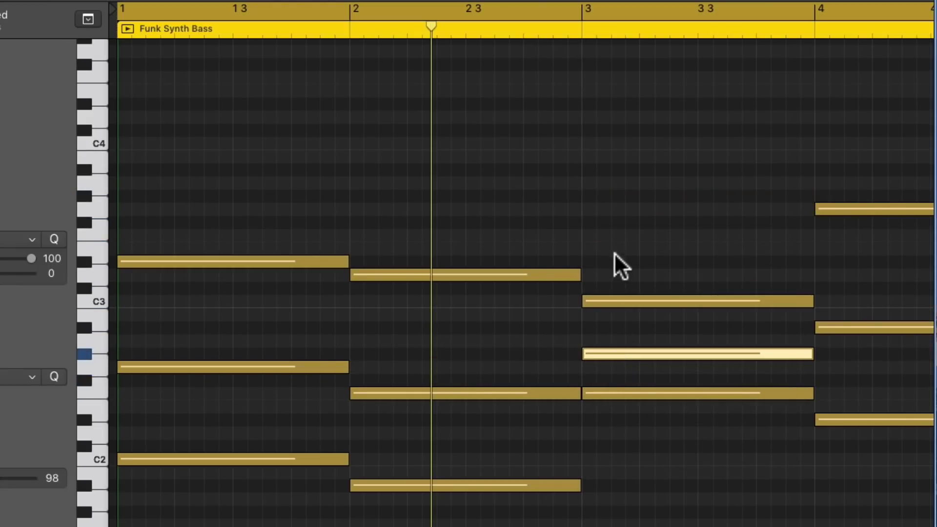
{"action": "left_click", "coordinate": [621, 393]}
{"action": "left_click_drag", "start_coordinate": [622, 393], "coordinate": [625, 526]}
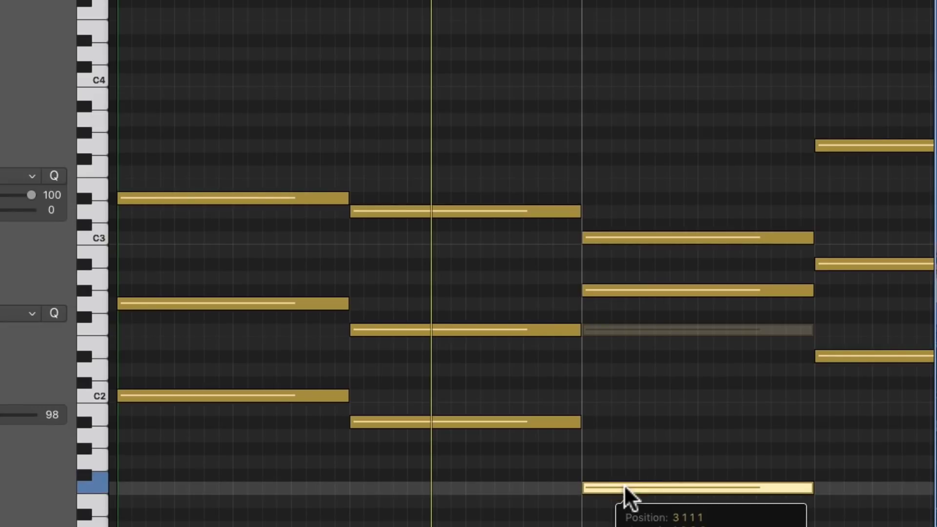
{"action": "left_click_drag", "start_coordinate": [625, 487], "coordinate": [622, 487]}
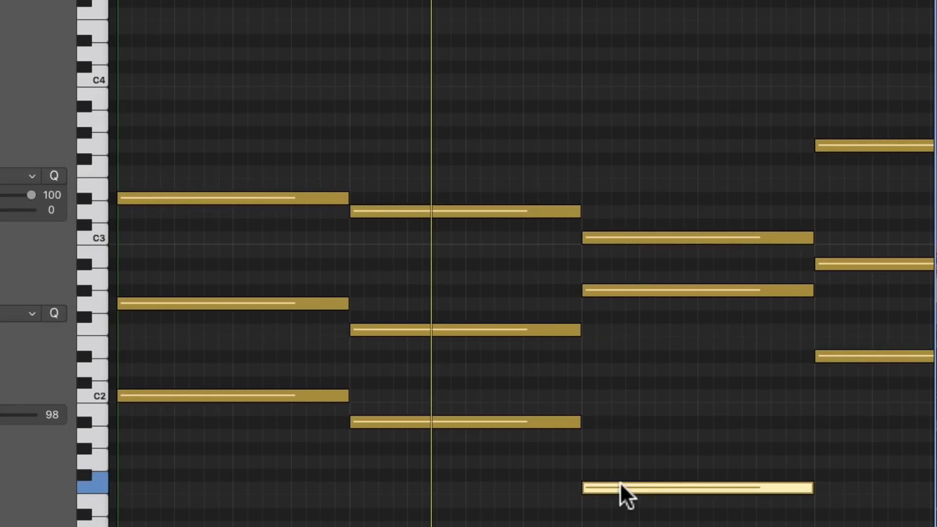
Step: Lower the bar 4 notes by an octave, taking D#2 to D#1 and G3 to G2
{"action": "scroll", "coordinate": [620, 481], "scroll_direction": "right", "scroll_amount": 5}
{"action": "left_click", "coordinate": [613, 355]}
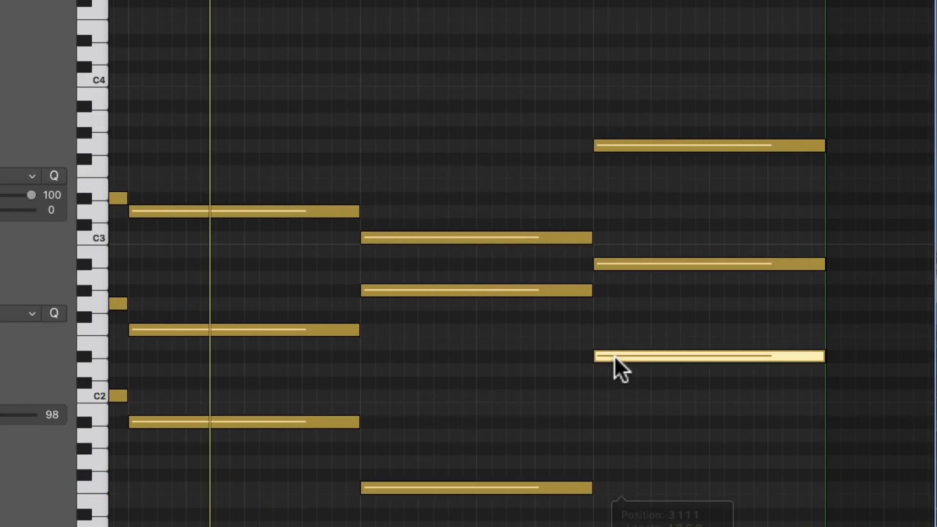
{"action": "left_click_drag", "start_coordinate": [614, 356], "coordinate": [634, 513]}
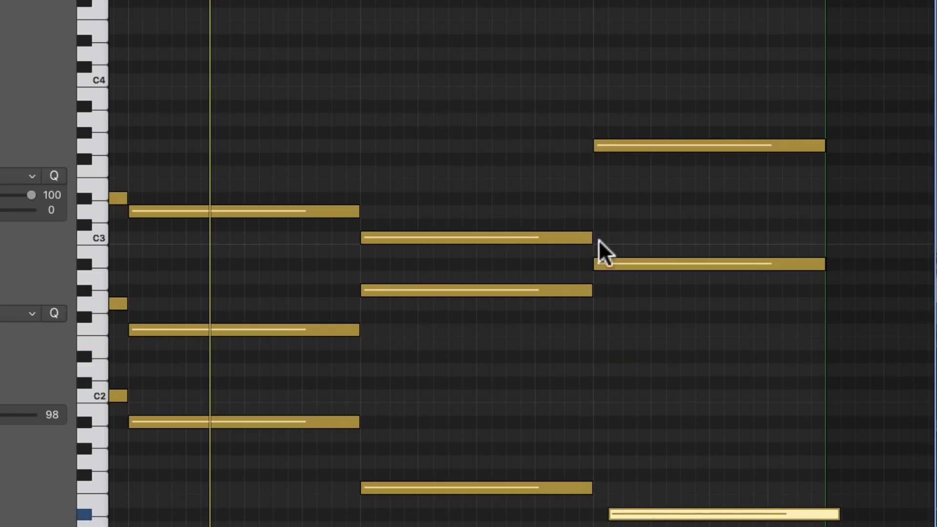
{"action": "left_click", "coordinate": [633, 139]}
{"action": "left_click_drag", "start_coordinate": [634, 139], "coordinate": [636, 301]}
{"action": "left_click", "coordinate": [545, 361]}
Step: Play the four-bar piano region and check the revised chord voicings against the notes
{"action": "scroll", "coordinate": [532, 361], "scroll_direction": "left", "scroll_amount": 3}
{"action": "scroll", "coordinate": [532, 362], "scroll_direction": "left", "scroll_amount": 1}
{"action": "key", "text": "space"}
{"action": "scroll", "coordinate": [532, 362], "scroll_direction": "right", "scroll_amount": 3}
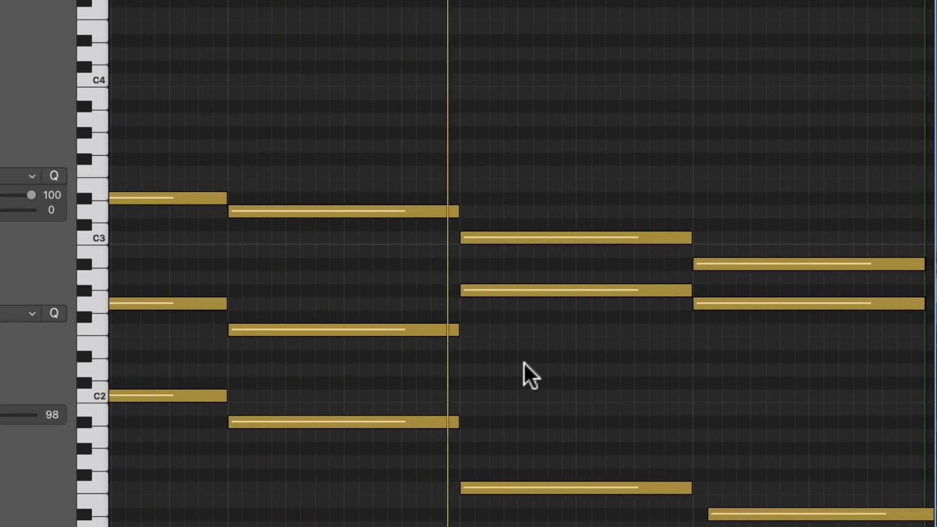
{"action": "scroll", "coordinate": [523, 362], "scroll_direction": "right", "scroll_amount": 2}
{"action": "scroll", "coordinate": [523, 361], "scroll_direction": "left", "scroll_amount": 2}
{"action": "scroll", "coordinate": [522, 362], "scroll_direction": "right", "scroll_amount": 1}
{"action": "scroll", "coordinate": [523, 362], "scroll_direction": "left", "scroll_amount": 2}
{"action": "scroll", "coordinate": [522, 361], "scroll_direction": "right", "scroll_amount": 3}
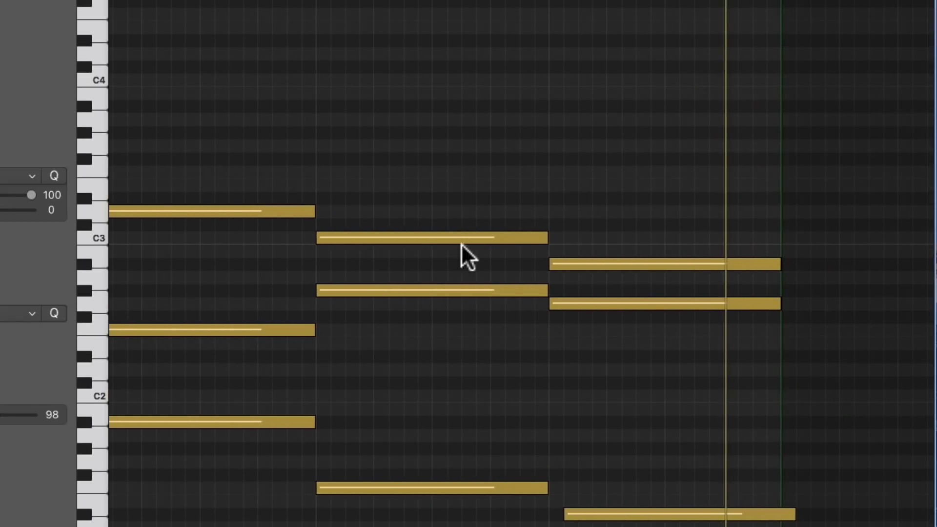
{"action": "scroll", "coordinate": [485, 341], "scroll_direction": "left", "scroll_amount": 4}
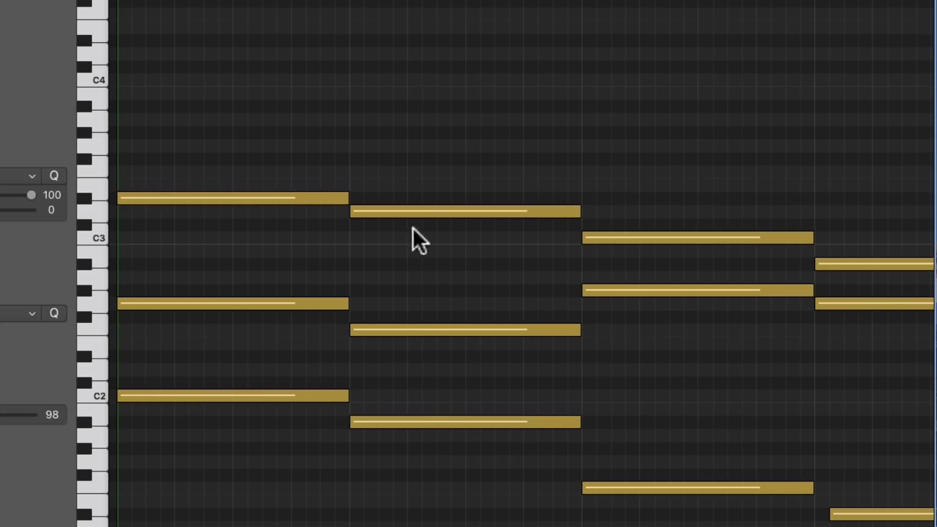
Step: Raise the bar 2 F2 note to F3 and the bar 1 G2 note to G3, and play the region
{"action": "left_click", "coordinate": [420, 209]}
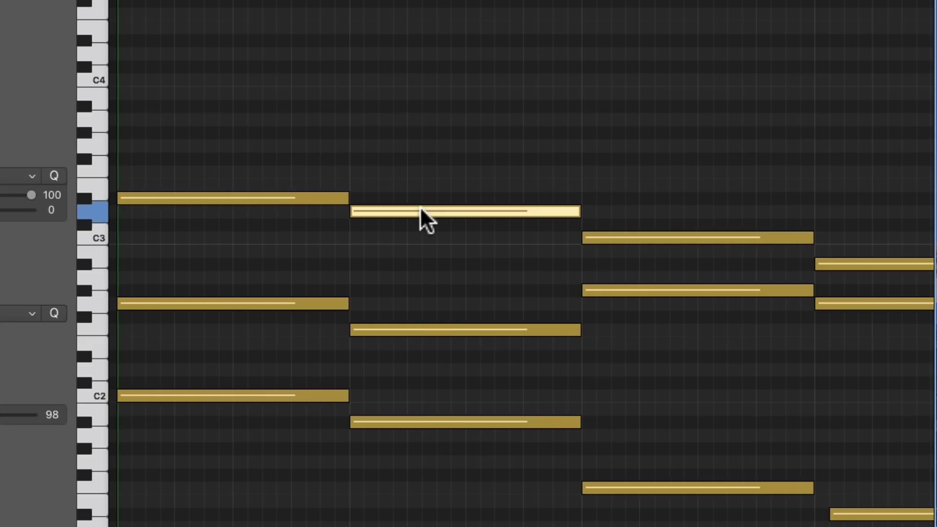
{"action": "left_click", "coordinate": [408, 327]}
{"action": "left_click_drag", "start_coordinate": [408, 326], "coordinate": [405, 177]}
{"action": "left_click_drag", "start_coordinate": [406, 173], "coordinate": [407, 174]}
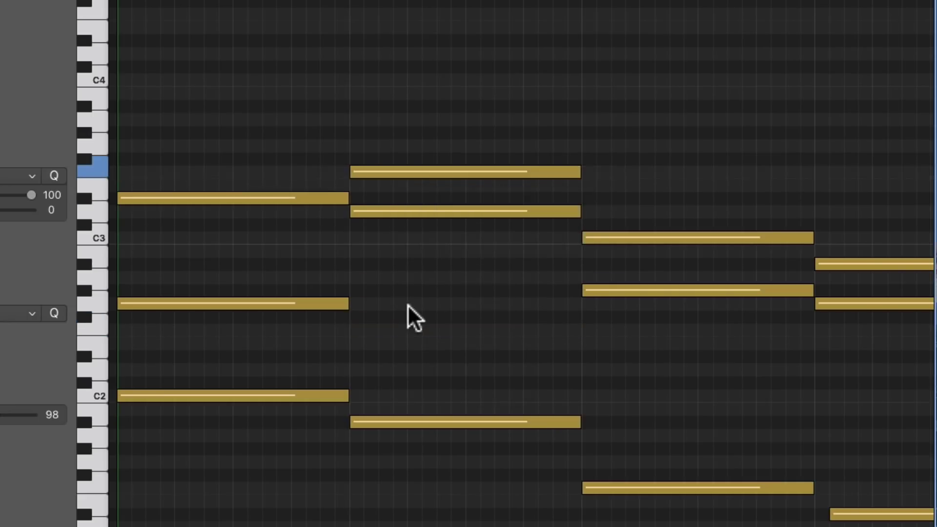
{"action": "left_click_drag", "start_coordinate": [184, 295], "coordinate": [186, 143]}
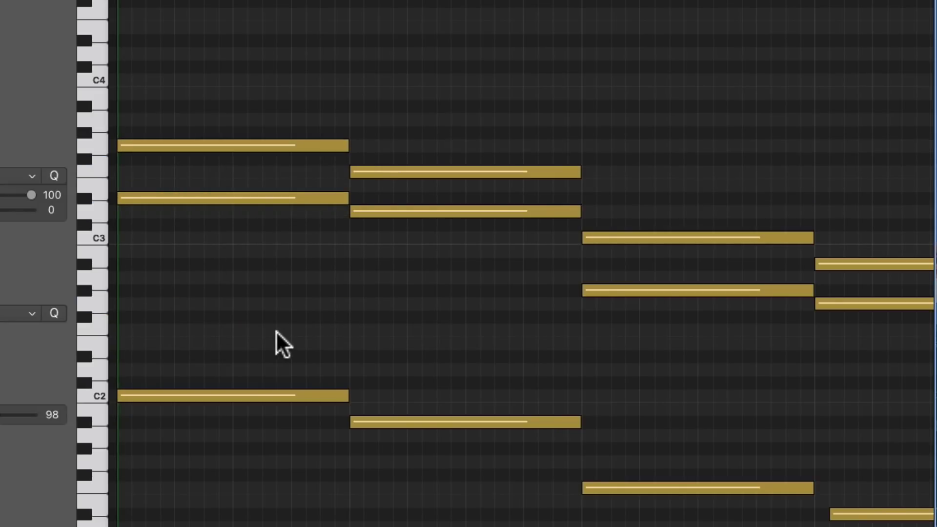
{"action": "key", "text": "space"}
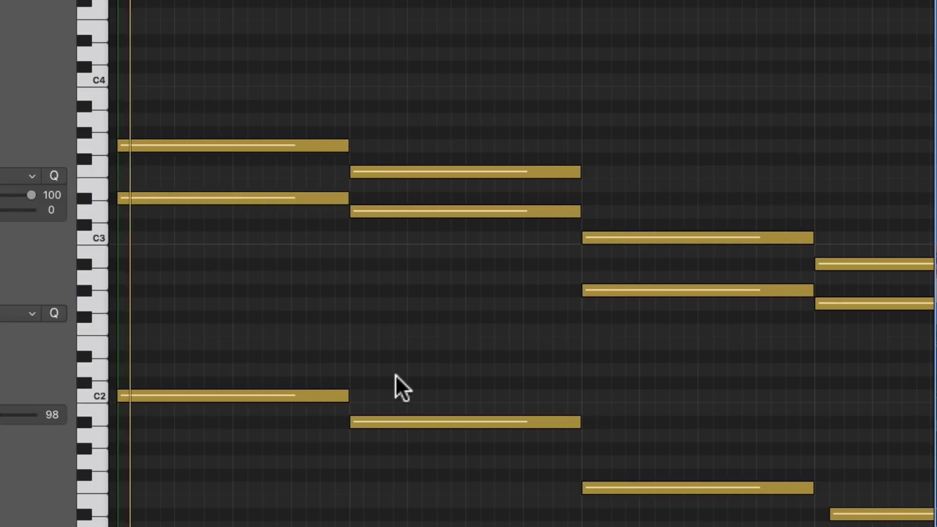
{"action": "scroll", "coordinate": [390, 368], "scroll_direction": "right", "scroll_amount": 3}
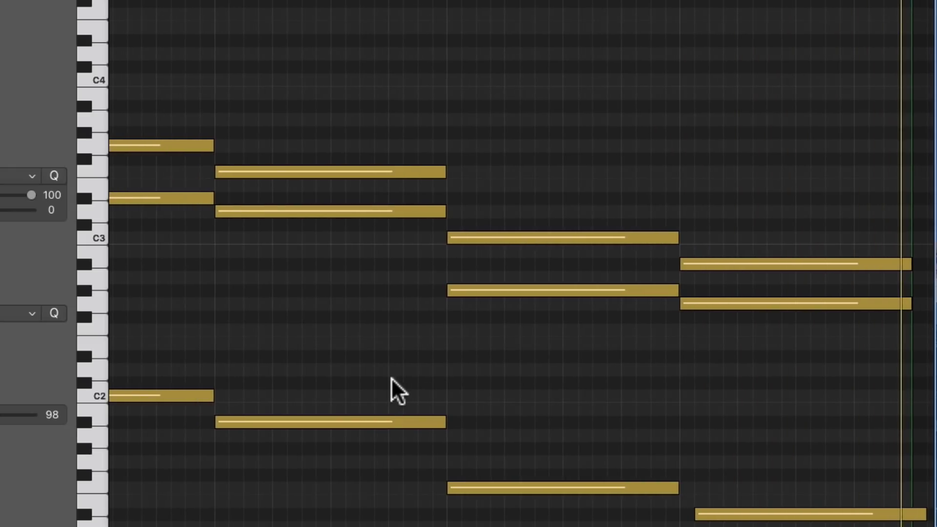
Step: Unsolo the Bamboo Air Stings, Cello (Arco) and Steinway Piano 2 tracks and play the mix with Funk Synth Bass muted
{"action": "mouse_move", "coordinate": [298, 389]}
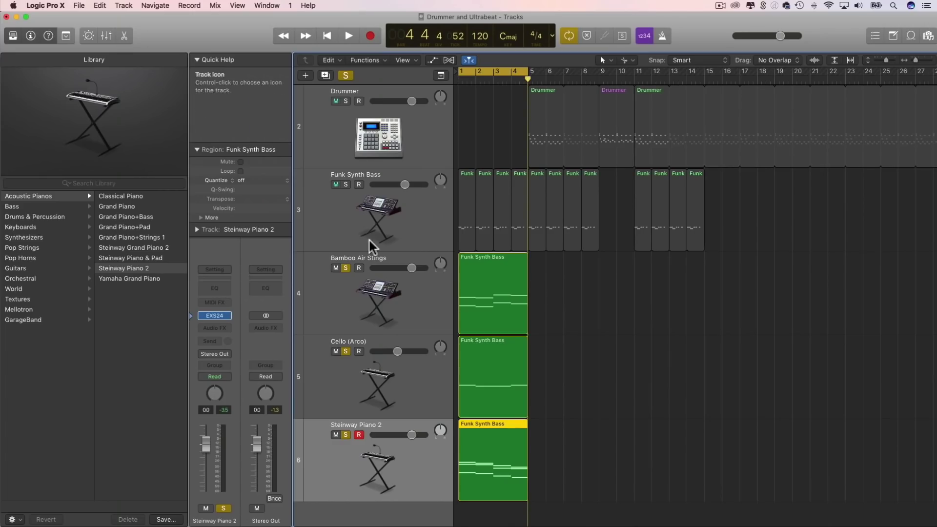
{"action": "left_click", "coordinate": [346, 268]}
{"action": "left_click", "coordinate": [345, 351]}
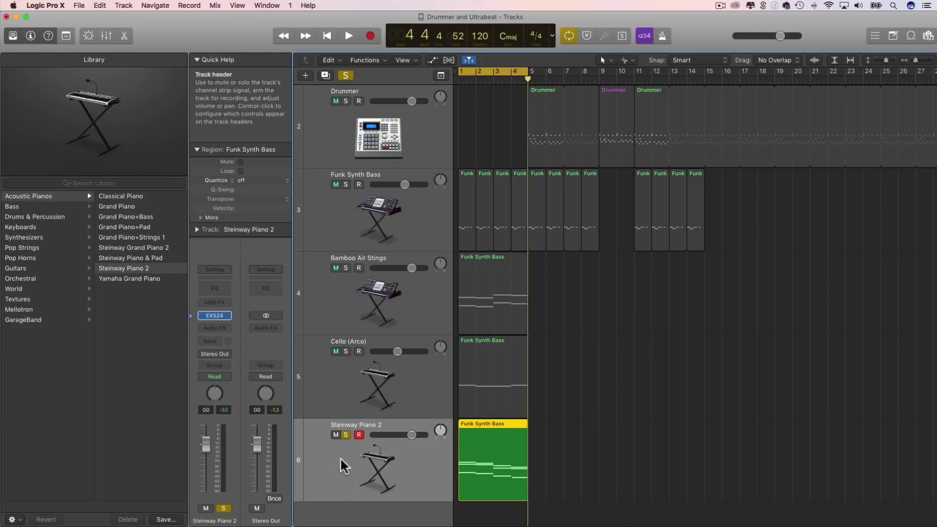
{"action": "left_click", "coordinate": [345, 434]}
{"action": "key", "text": "space"}
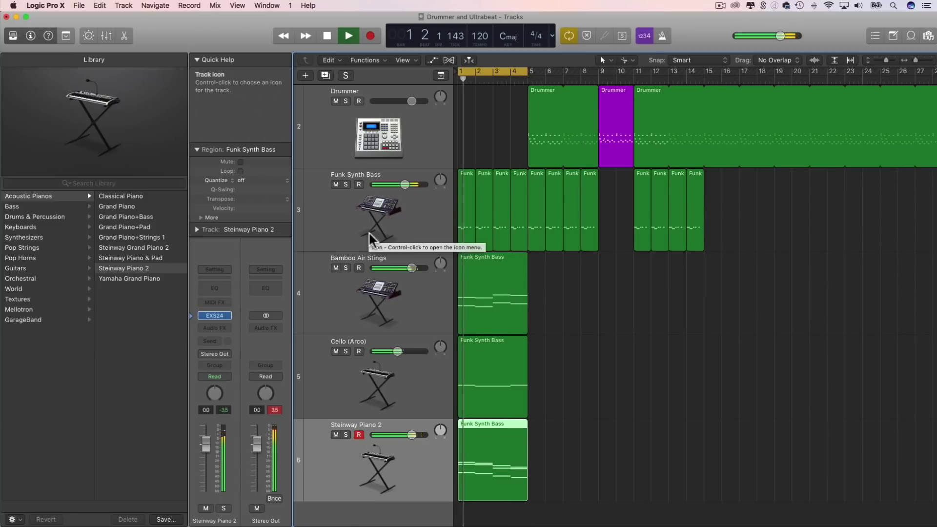
{"action": "key", "text": "space"}
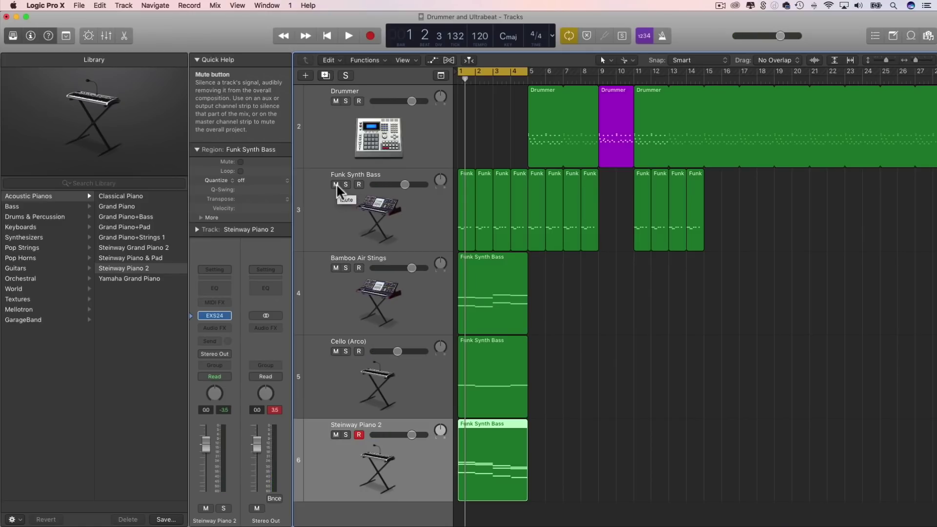
{"action": "left_click", "coordinate": [336, 184]}
{"action": "key", "text": "space"}
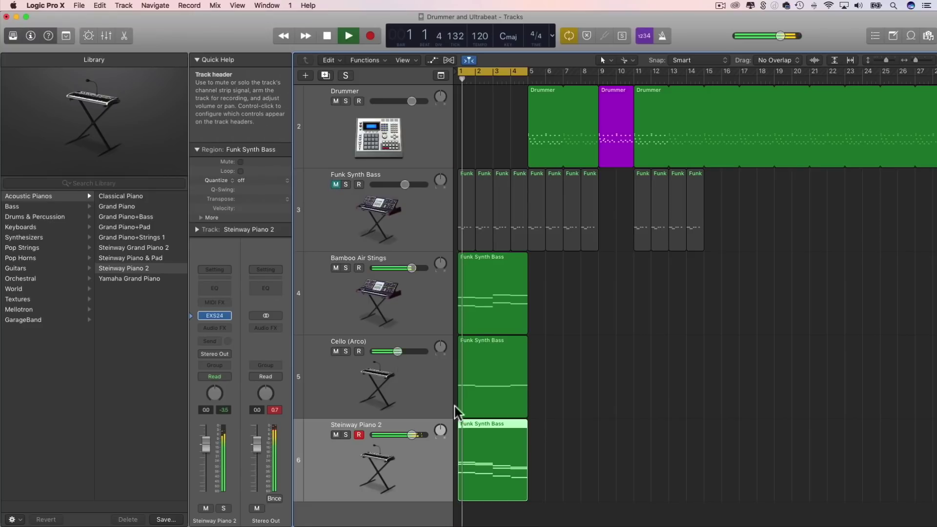
Step: Open the Steinway Piano 2 region in the Piano Roll and audition a C minor chord rhythm with Musical Typing
{"action": "double_click", "coordinate": [487, 431]}
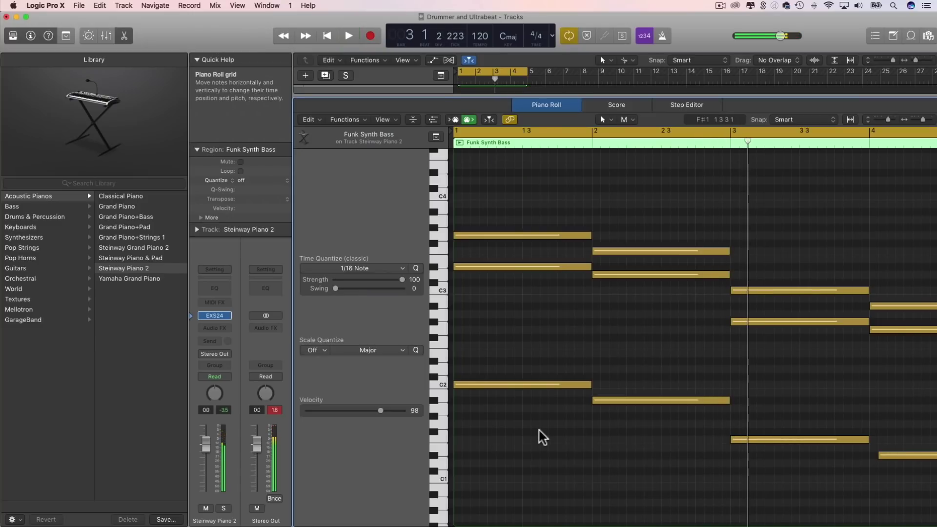
{"action": "key", "text": "super+k"}
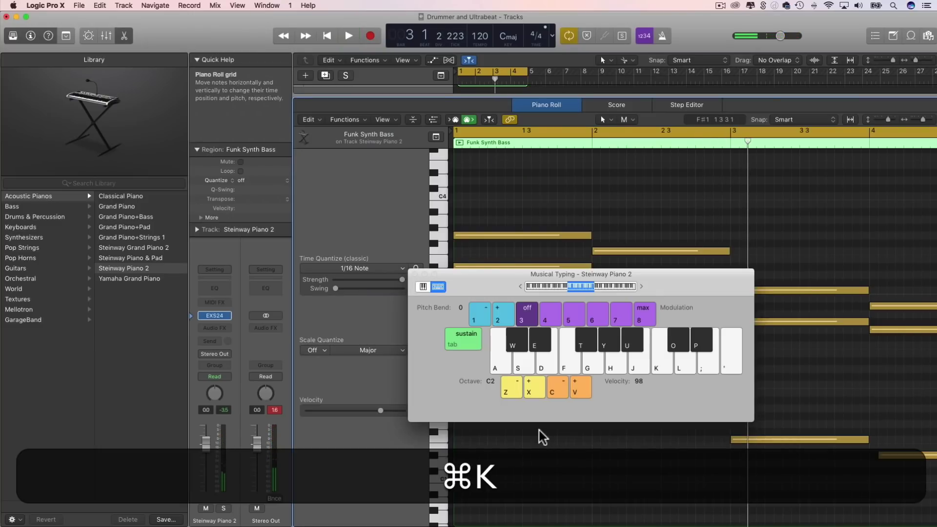
{"action": "key", "text": "a"}
{"action": "key", "text": "e"}
{"action": "key", "text": "g"}
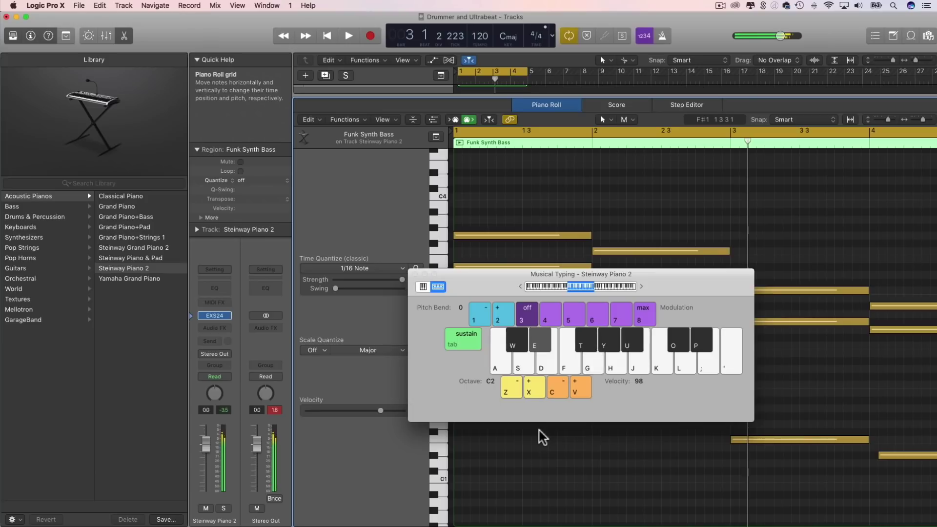
{"action": "key", "text": "a"}
{"action": "key", "text": "e"}
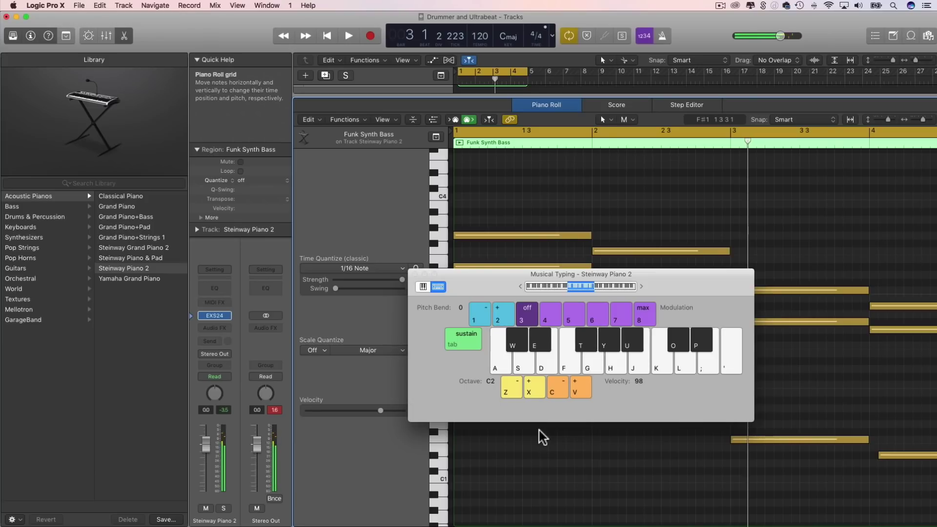
{"action": "left_click", "coordinate": [415, 274]}
Step: Shorten the bar 1 chord to one beat, repeat it at 1 2 3 and 1 4 3, and play it
{"action": "left_click_drag", "start_coordinate": [569, 418], "coordinate": [586, 238]}
{"action": "key", "text": "space"}
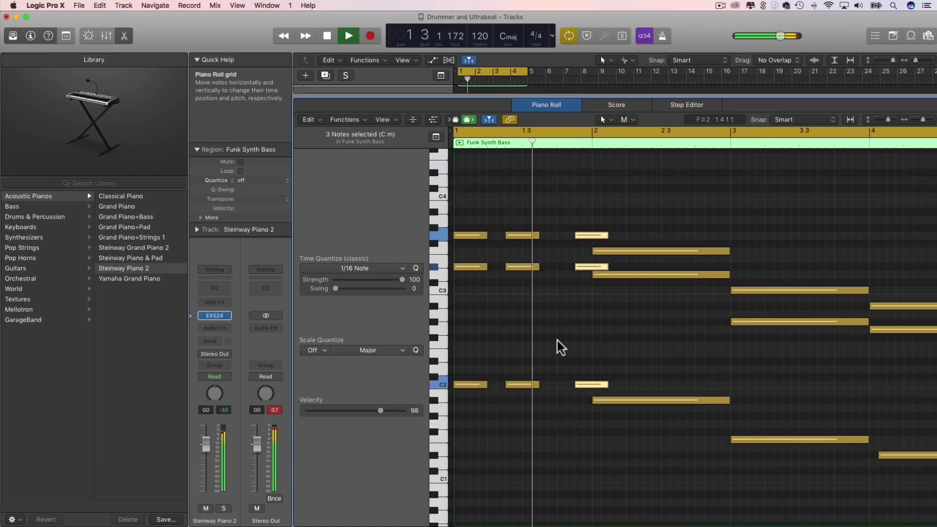
{"action": "key", "text": "space"}
Step: Delete the second of the three short chords in bar 1, at 1 2 3
{"action": "left_click_drag", "start_coordinate": [921, 120], "coordinate": [889, 125]}
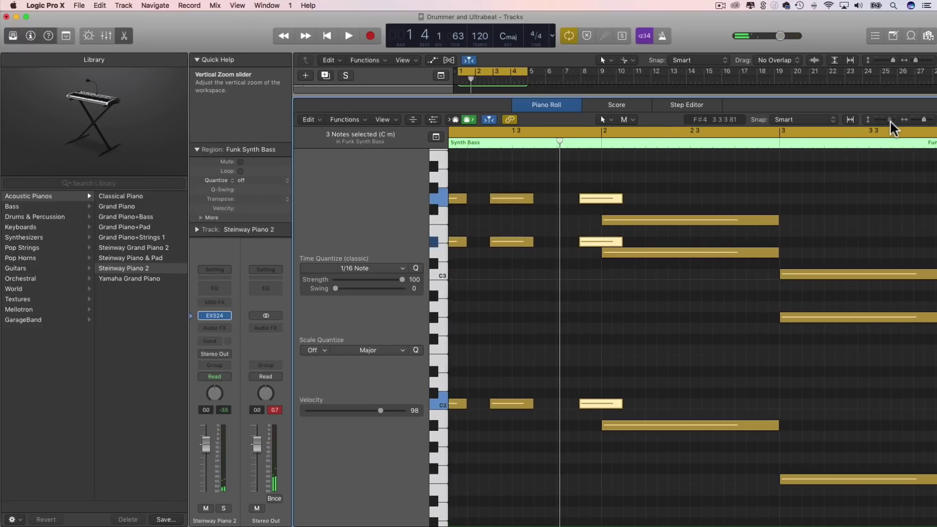
{"action": "scroll", "coordinate": [556, 344], "scroll_direction": "left", "scroll_amount": 1}
{"action": "scroll", "coordinate": [556, 344], "scroll_direction": "right", "scroll_amount": 1}
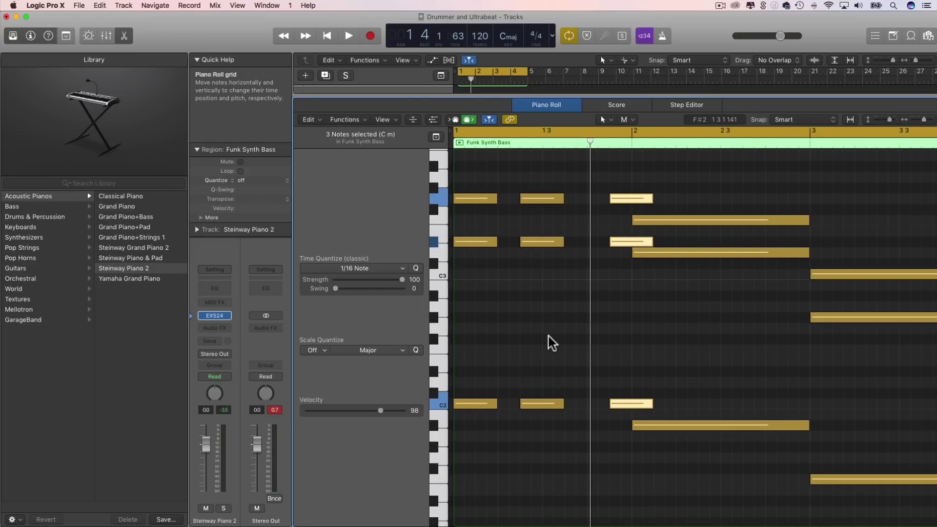
{"action": "left_click_drag", "start_coordinate": [924, 121], "coordinate": [925, 121]}
{"action": "scroll", "coordinate": [696, 261], "scroll_direction": "left", "scroll_amount": 5}
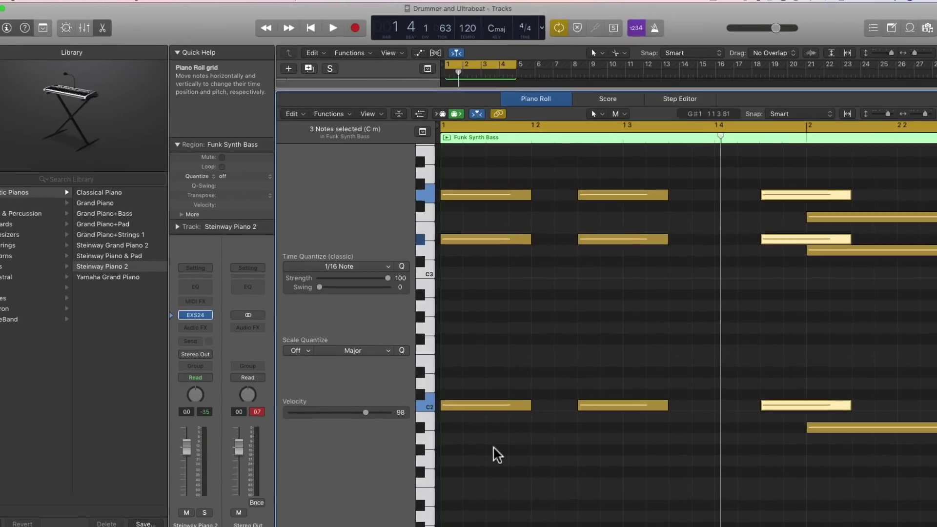
{"action": "left_click_drag", "start_coordinate": [497, 454], "coordinate": [496, 196]}
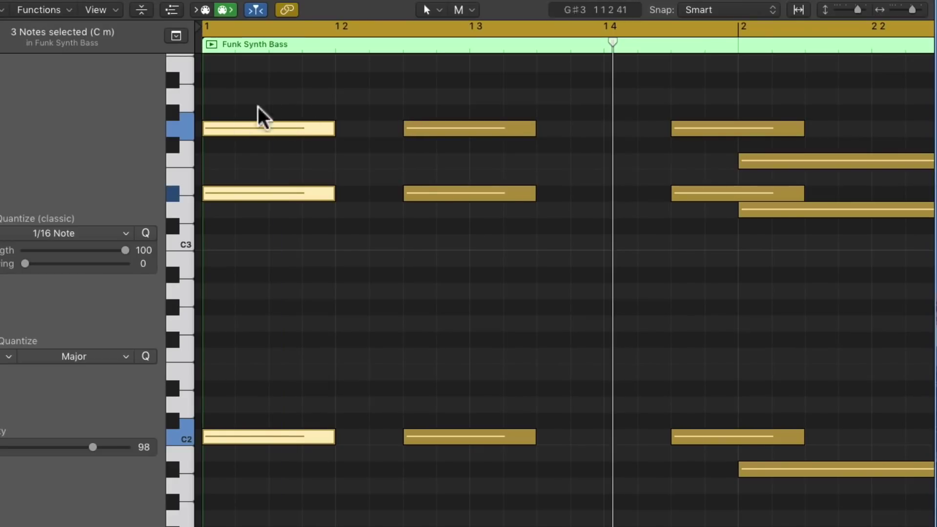
{"action": "left_click_drag", "start_coordinate": [422, 93], "coordinate": [478, 463]}
{"action": "key", "text": "Delete"}
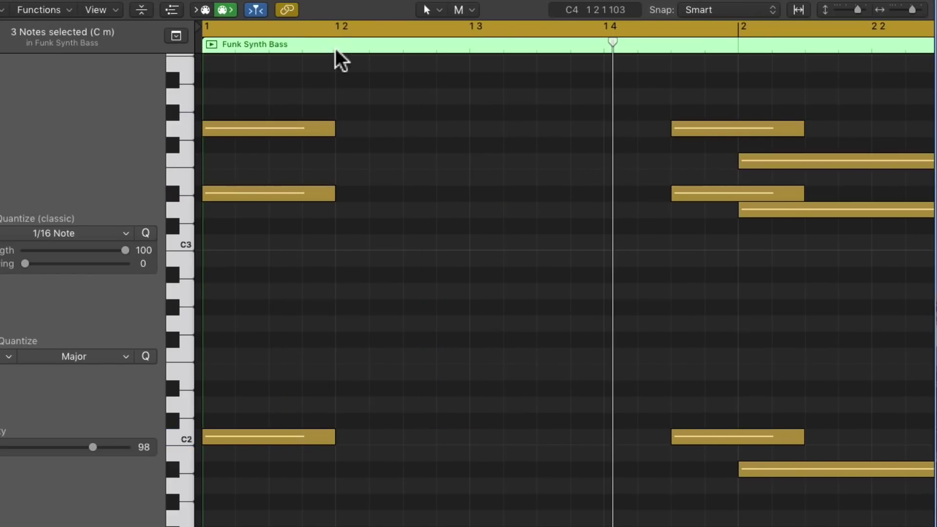
Step: Arrange the bar 1 chord as one-beat hits at 1 1 3, 1 2 3, 1 3 3 and 1 4 3, and play them
{"action": "left_click_drag", "start_coordinate": [246, 82], "coordinate": [573, 433]}
{"action": "left_click", "coordinate": [564, 465]}
{"action": "key", "text": "space"}
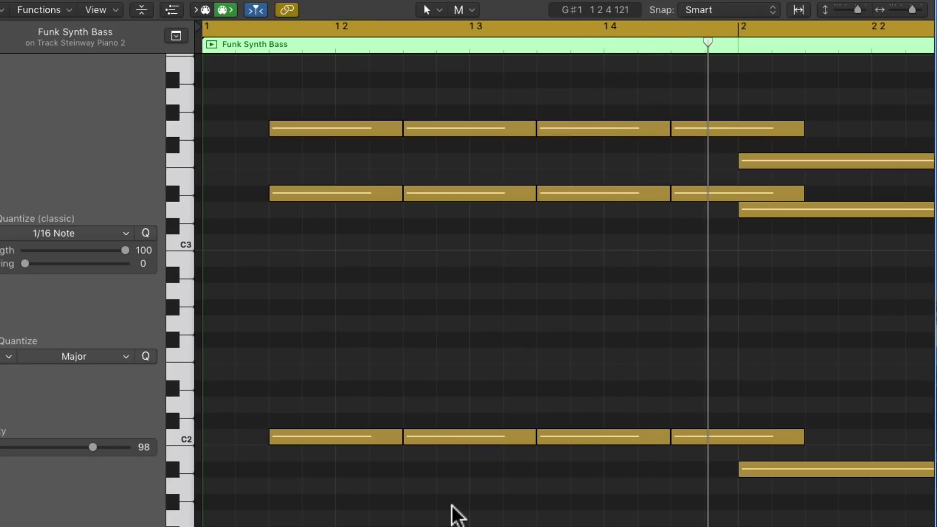
Step: Delete the bar 1 chord at 1 3 3, move the second chord to 1 2 4, and play the rhythm
{"action": "left_click_drag", "start_coordinate": [451, 510], "coordinate": [601, 431]}
{"action": "key", "text": "Delete"}
{"action": "key", "text": "space"}
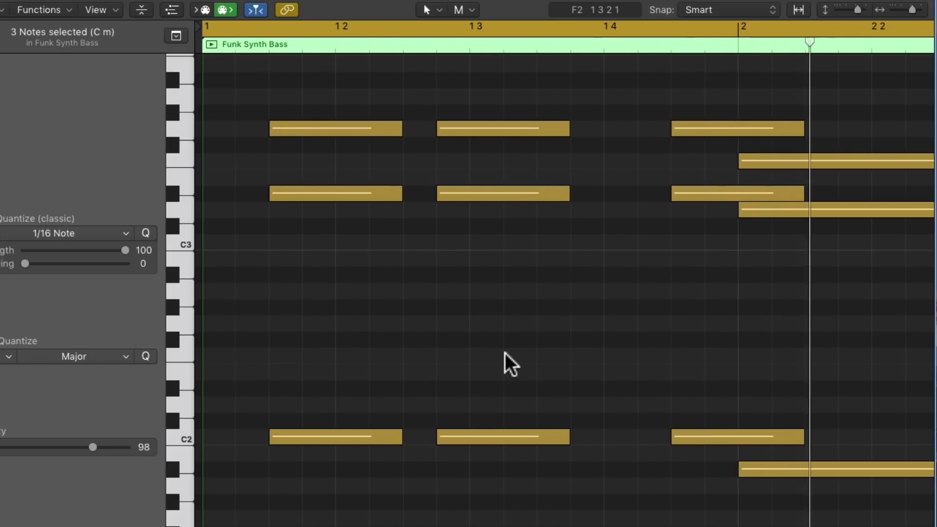
Step: Try an extra copy of the first chord at the start of bar 1, play it and delete the copy
{"action": "key", "text": "space"}
{"action": "left_click_drag", "start_coordinate": [908, 8], "coordinate": [906, 9]}
{"action": "scroll", "coordinate": [444, 194], "scroll_direction": "left", "scroll_amount": 10}
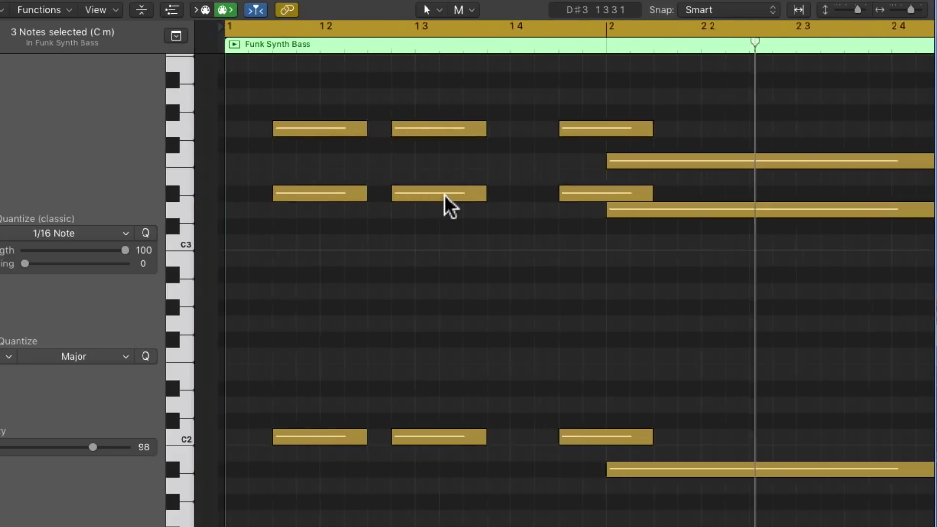
{"action": "left_click_drag", "start_coordinate": [287, 93], "coordinate": [228, 120]}
{"action": "key", "text": "alt"}
{"action": "left_click", "coordinate": [268, 463]}
{"action": "key", "text": "space"}
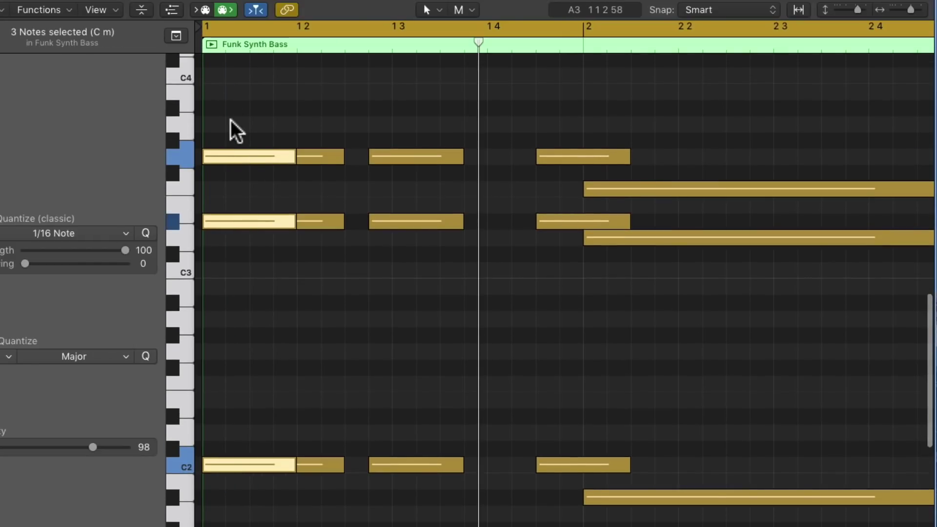
{"action": "key", "text": "Delete"}
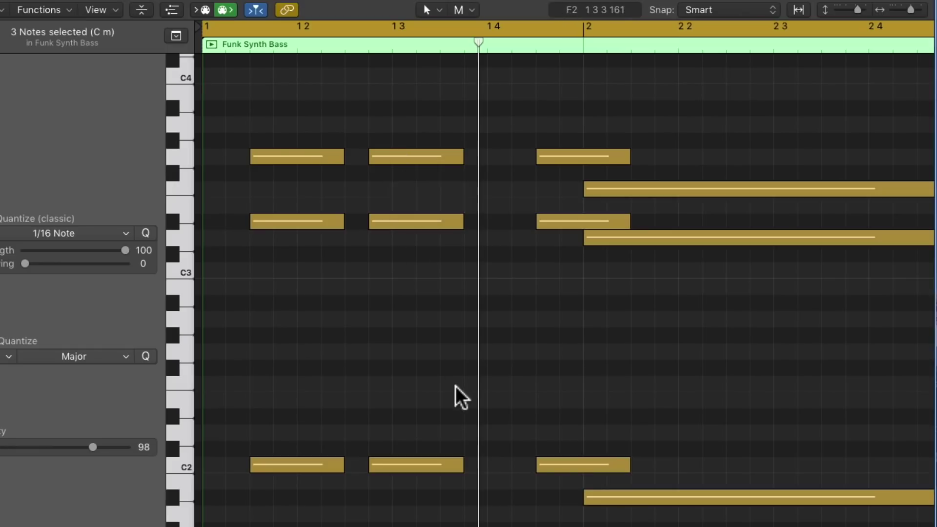
Step: Try moving the three notes of bar 1's third chord earlier, to about 1 4 1
{"action": "left_click_drag", "start_coordinate": [581, 461], "coordinate": [531, 458]}
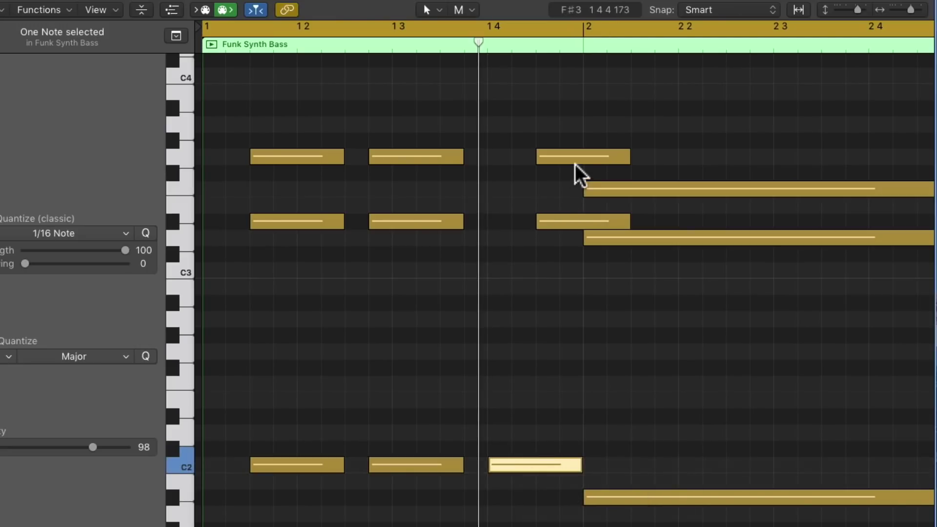
{"action": "left_click", "coordinate": [574, 161]}
{"action": "left_click_drag", "start_coordinate": [511, 159], "coordinate": [520, 158]}
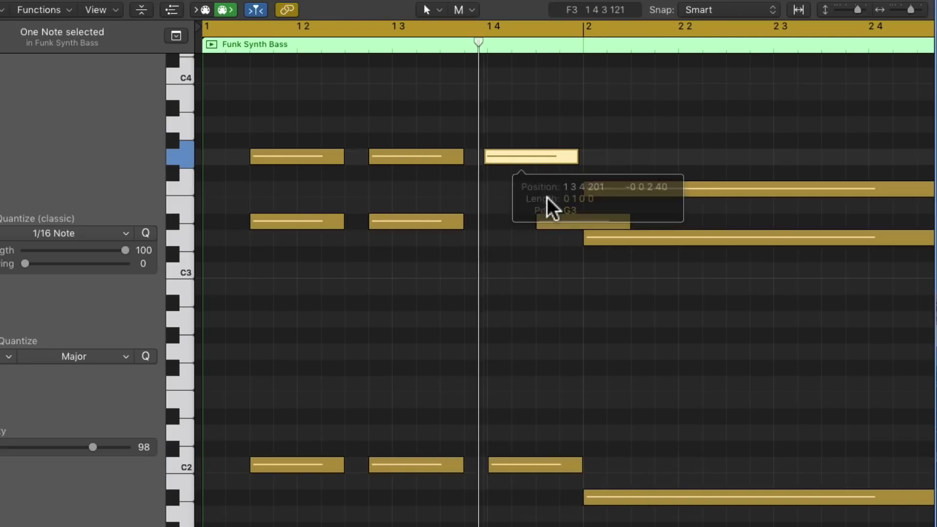
{"action": "left_click", "coordinate": [542, 215]}
{"action": "left_click_drag", "start_coordinate": [543, 214], "coordinate": [499, 221]}
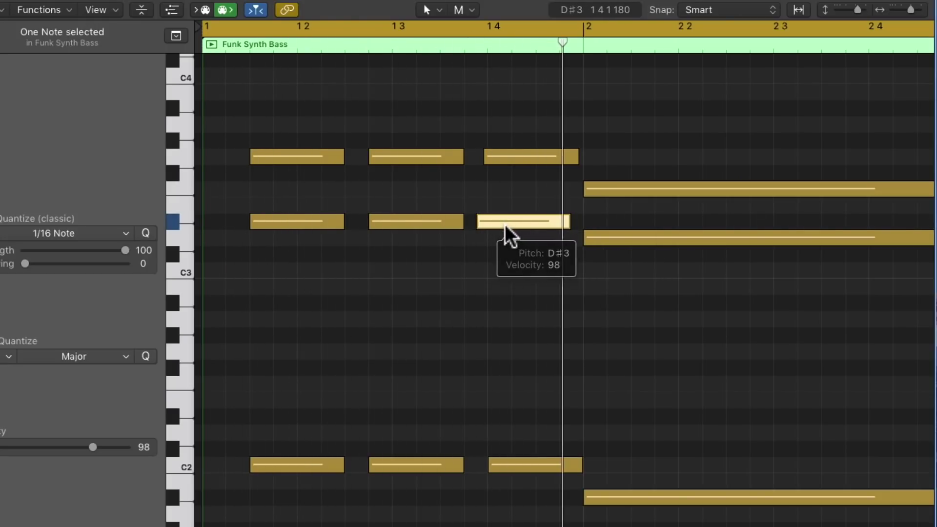
Step: Quantize all the notes to 1/16, align the third chord's D#3 note to 1 4 1, and play the rhythm
{"action": "key", "text": "super+space"}
{"action": "key", "text": "super+a"}
{"action": "key", "text": "q"}
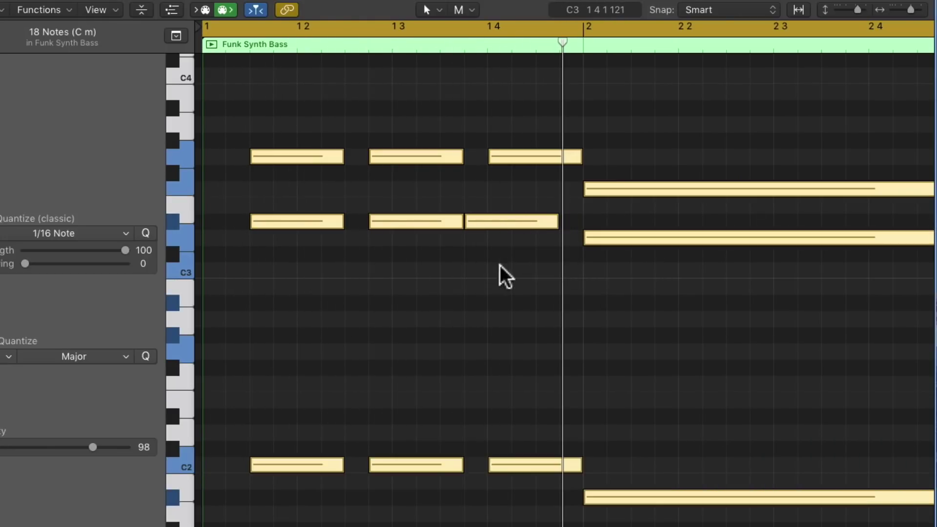
{"action": "left_click", "coordinate": [495, 235]}
{"action": "left_click_drag", "start_coordinate": [502, 219], "coordinate": [513, 221]}
{"action": "key", "text": "space"}
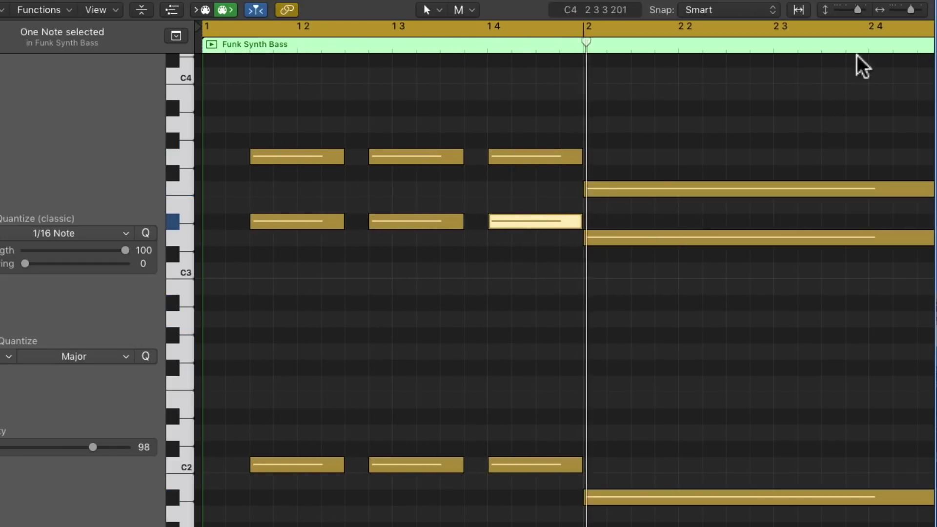
Step: Delete the second and third chords in bar 1 and extend the first chord to fill the whole bar from 1 1 1
{"action": "left_click_drag", "start_coordinate": [907, 8], "coordinate": [905, 8]}
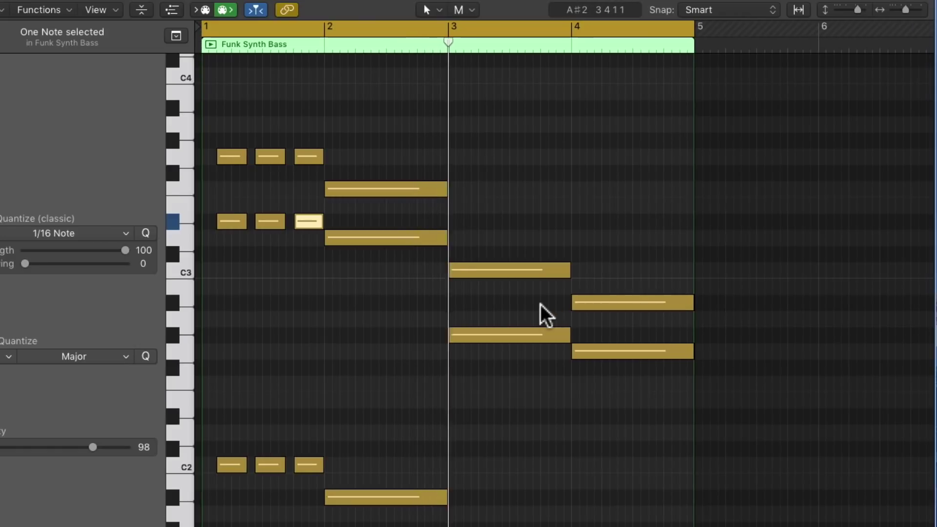
{"action": "scroll", "coordinate": [413, 314], "scroll_direction": "left", "scroll_amount": 1}
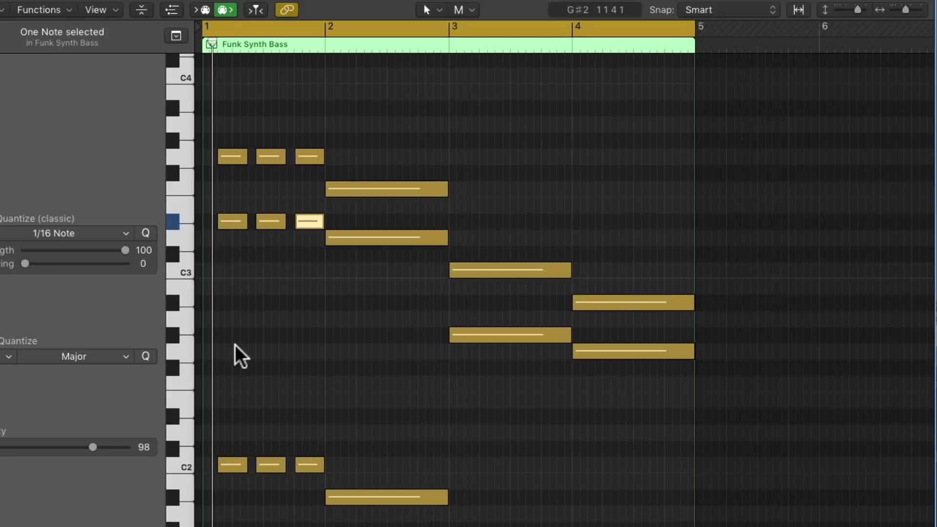
{"action": "left_click_drag", "start_coordinate": [315, 515], "coordinate": [261, 151]}
{"action": "key", "text": "Delete"}
{"action": "left_click_drag", "start_coordinate": [268, 524], "coordinate": [318, 149]}
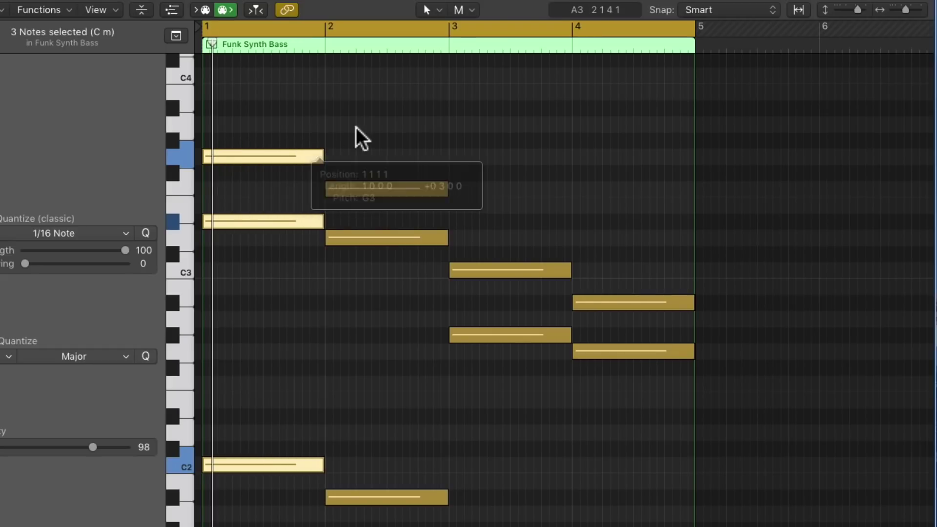
{"action": "left_click", "coordinate": [359, 147]}
{"action": "mouse_move", "coordinate": [375, 193]}
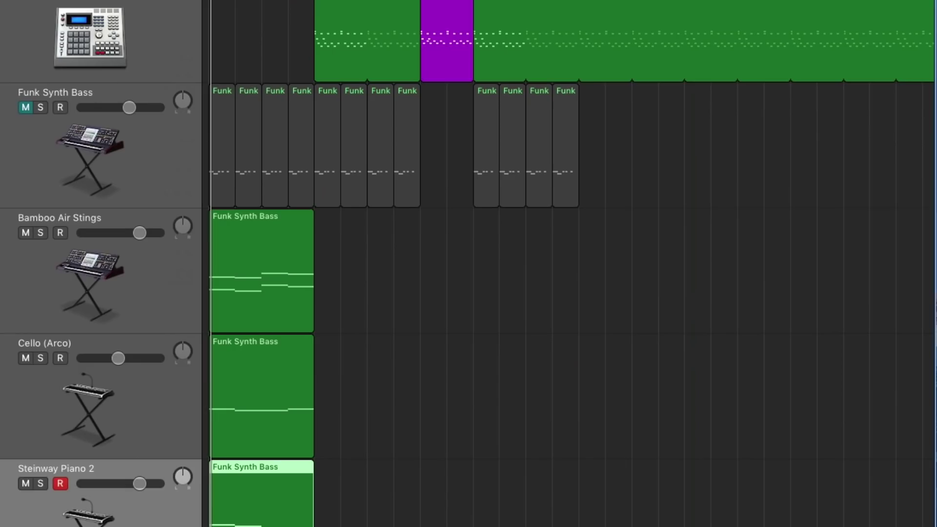
Step: Open the Bamboo Air Stings region and audition its low notes in bars 2, 3 and 4
{"action": "left_click", "coordinate": [218, 59]}
{"action": "left_click", "coordinate": [227, 88]}
{"action": "left_click", "coordinate": [242, 106]}
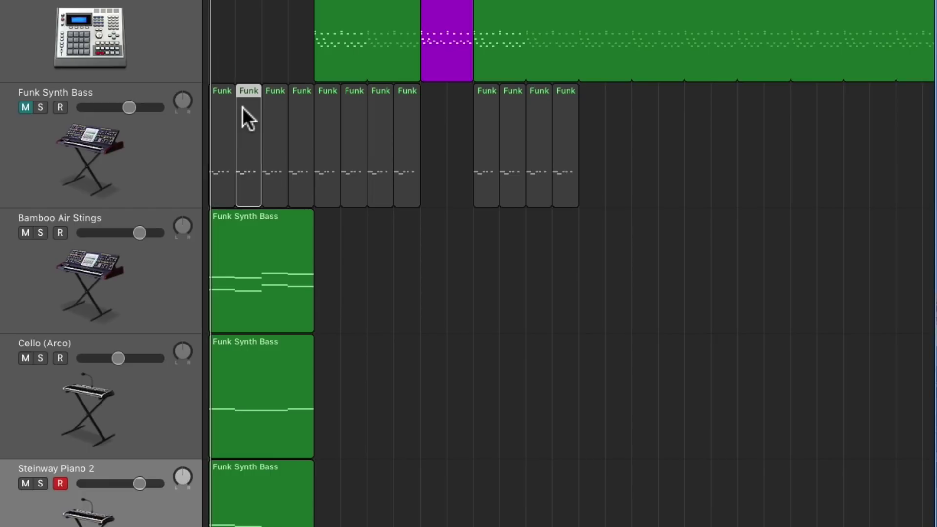
{"action": "double_click", "coordinate": [237, 256]}
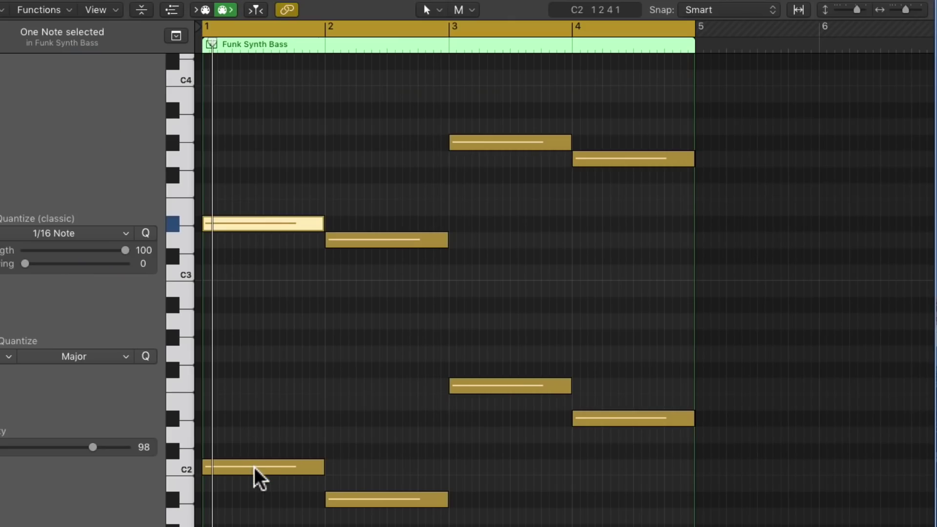
{"action": "left_click", "coordinate": [354, 496]}
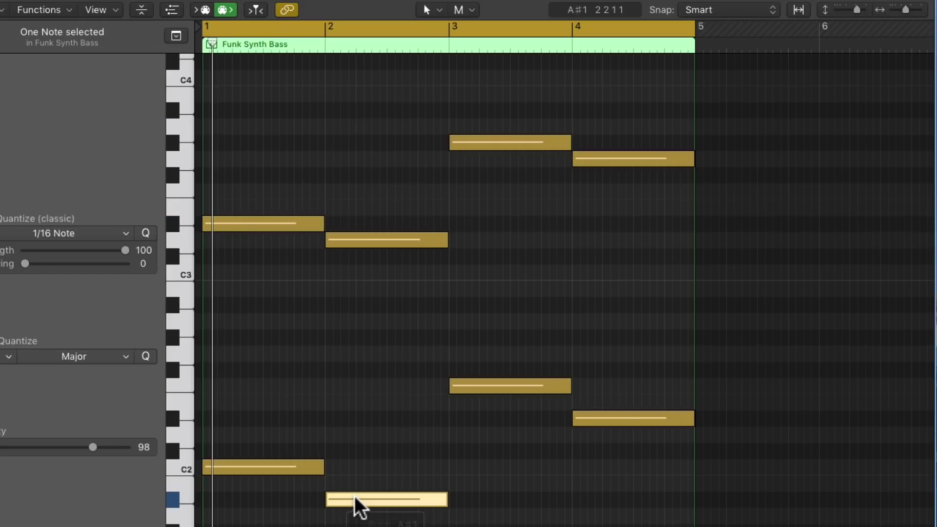
{"action": "left_click", "coordinate": [483, 387]}
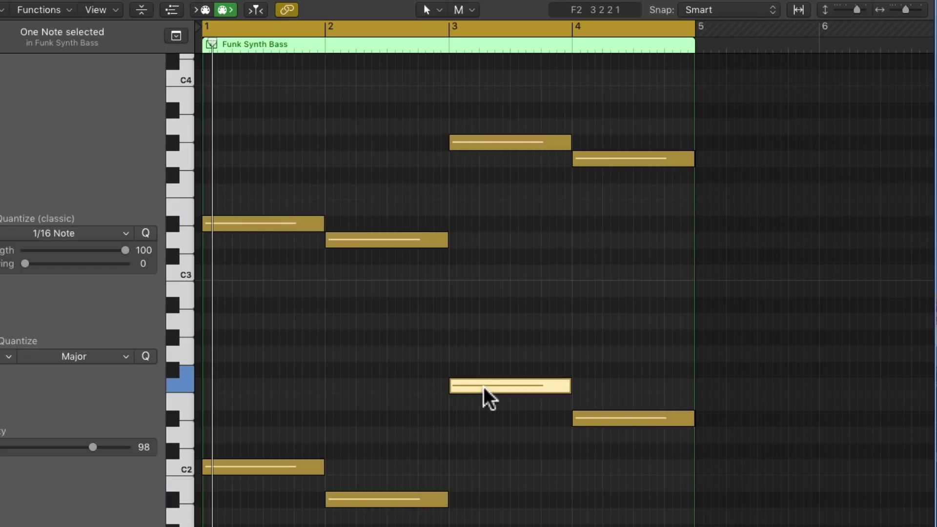
{"action": "left_click", "coordinate": [604, 418]}
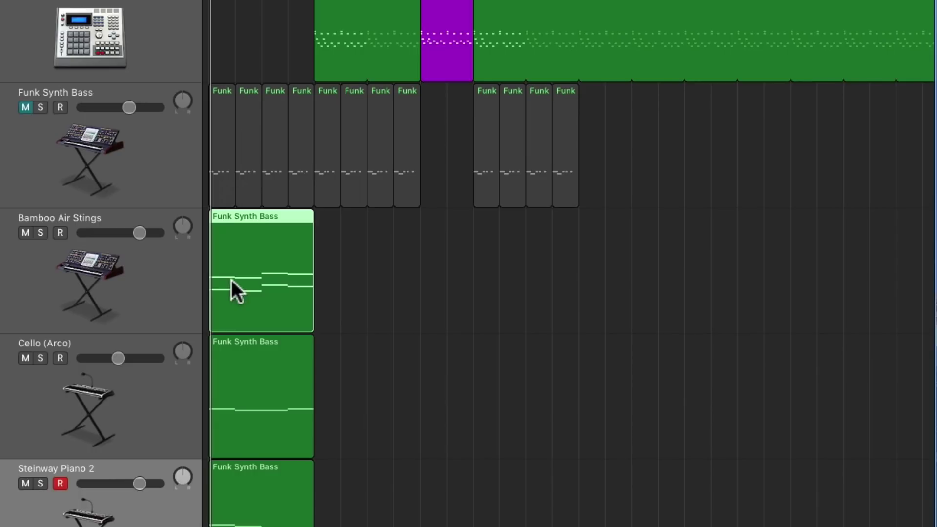
Step: Audition the bar 2 notes of the Bamboo Air Stings region and compare the pitches D#3 and D3
{"action": "double_click", "coordinate": [242, 113]}
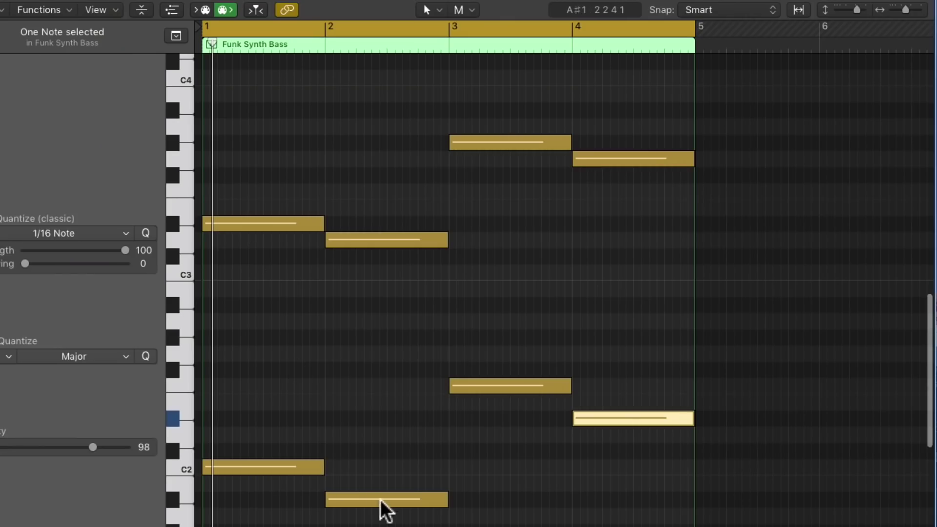
{"action": "left_click", "coordinate": [379, 500]}
{"action": "left_click", "coordinate": [350, 236]}
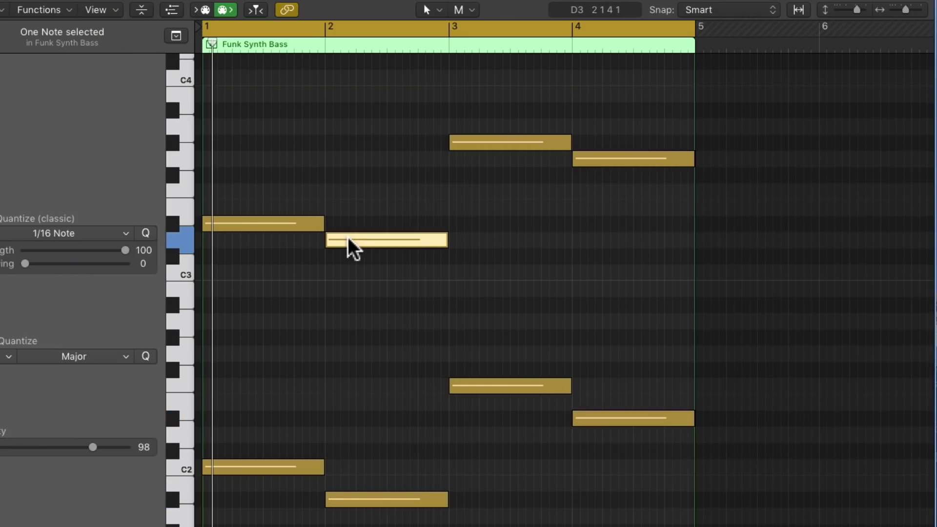
{"action": "left_click", "coordinate": [171, 224]}
{"action": "left_click", "coordinate": [181, 235]}
{"action": "left_click", "coordinate": [172, 222]}
{"action": "left_click", "coordinate": [180, 236]}
{"action": "left_click", "coordinate": [172, 223]}
{"action": "left_click", "coordinate": [180, 236]}
{"action": "left_click", "coordinate": [170, 223]}
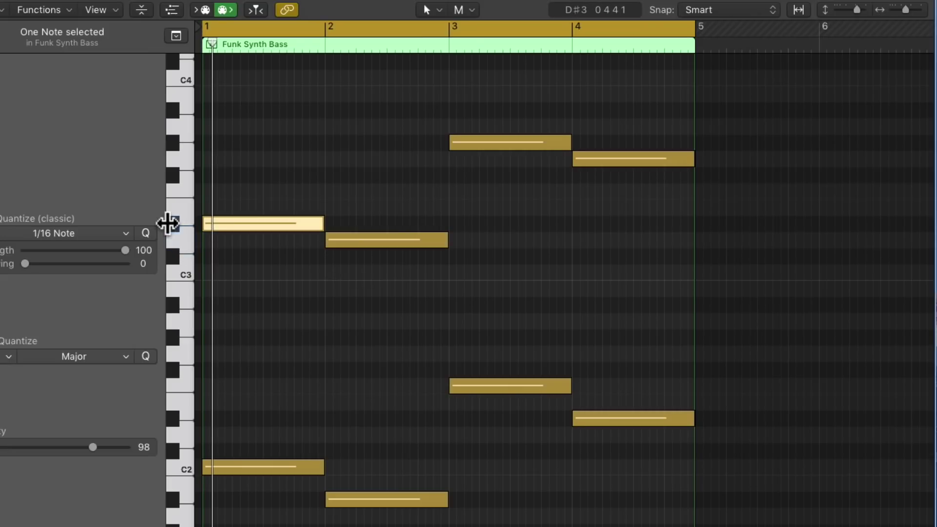
{"action": "left_click", "coordinate": [188, 242]}
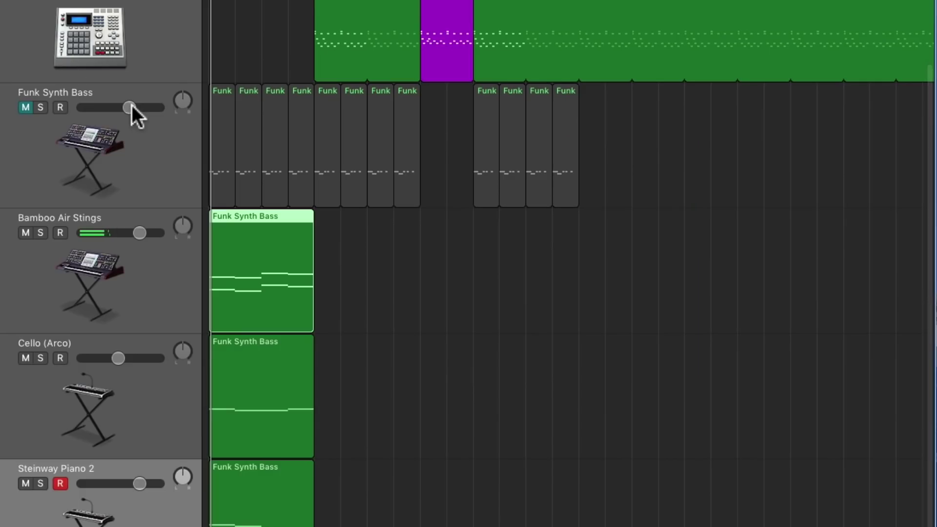
Step: In the bar 2 Funk Synth Bass region, lower the four D#1 notes to D1
{"action": "left_click", "coordinate": [243, 112]}
{"action": "double_click", "coordinate": [250, 106]}
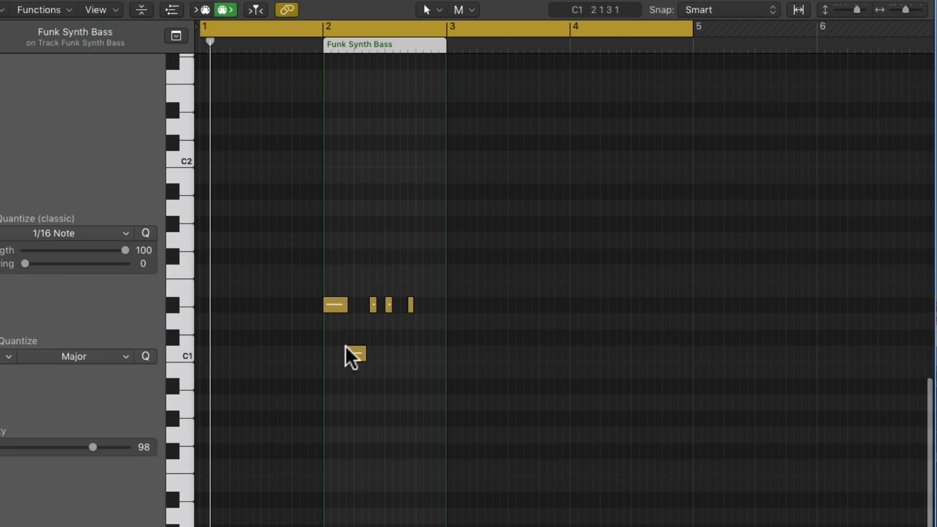
{"action": "left_click_drag", "start_coordinate": [322, 282], "coordinate": [432, 326]}
{"action": "key", "text": "super+z"}
{"action": "left_click_drag", "start_coordinate": [327, 278], "coordinate": [411, 317]}
{"action": "left_click_drag", "start_coordinate": [338, 302], "coordinate": [338, 320]}
{"action": "left_click", "coordinate": [397, 352]}
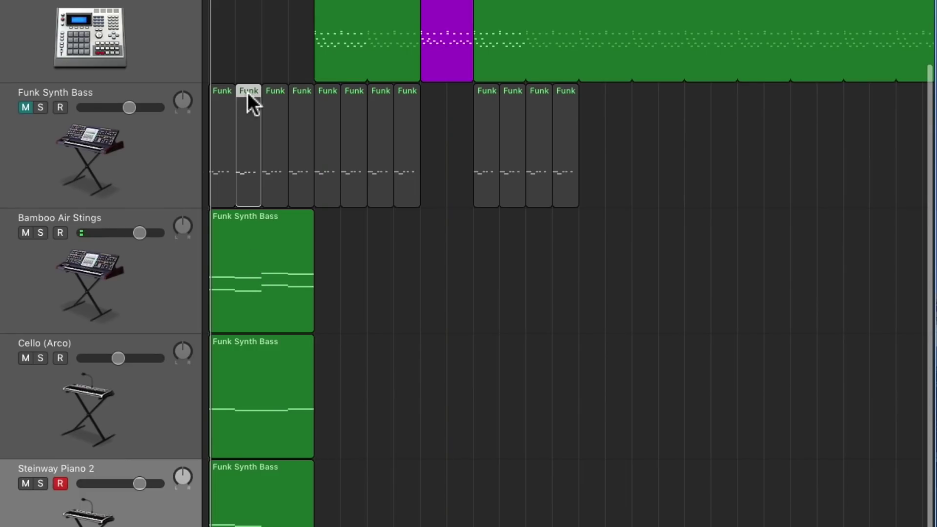
Step: Lower the C1 note in the bar 2 Funk Synth Bass region to A#0 and close the note editor
{"action": "double_click", "coordinate": [245, 89]}
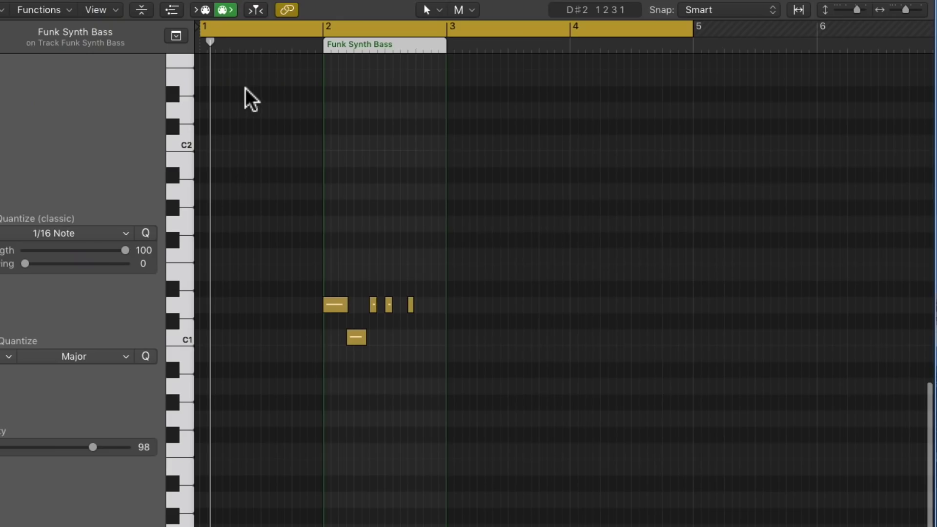
{"action": "left_click_drag", "start_coordinate": [352, 335], "coordinate": [354, 383]}
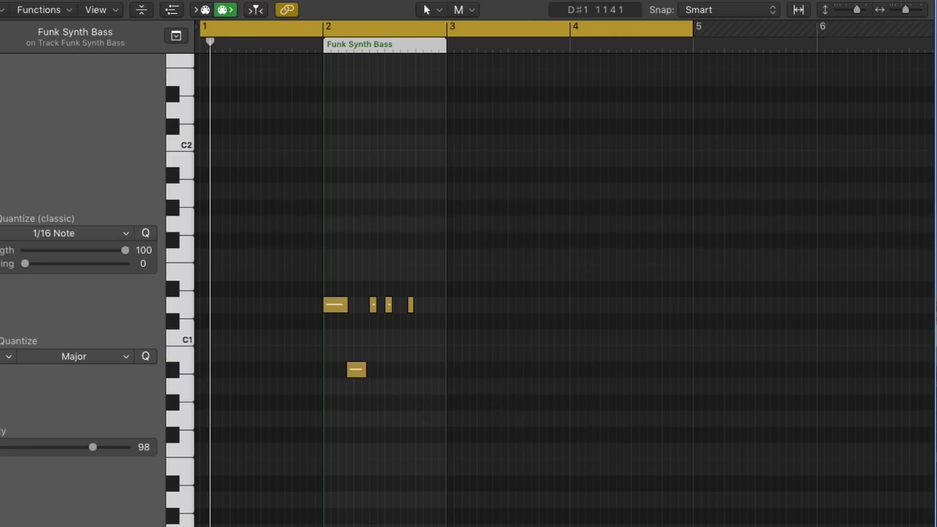
{"action": "key", "text": "p"}
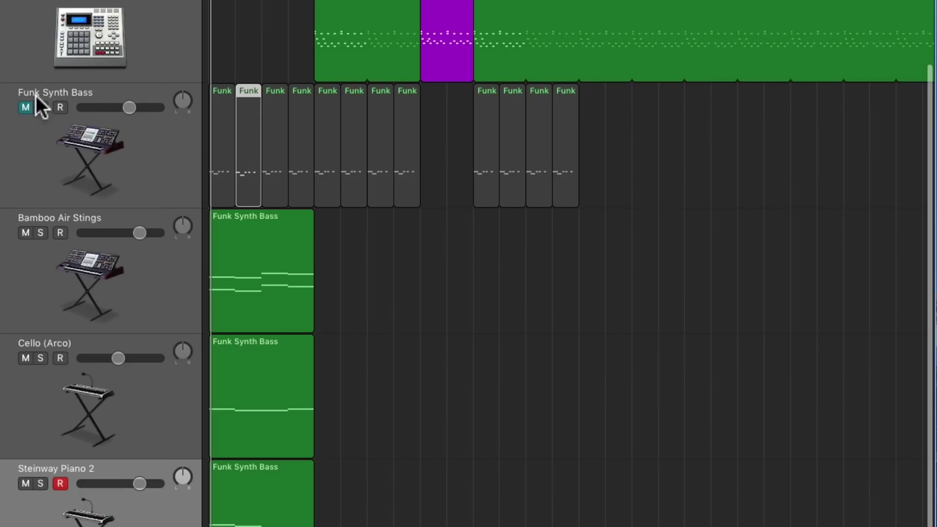
Step: Unmute the Funk Synth Bass track and play it with the other parts
{"action": "left_click", "coordinate": [41, 108]}
{"action": "left_click", "coordinate": [39, 109]}
{"action": "left_click", "coordinate": [25, 107]}
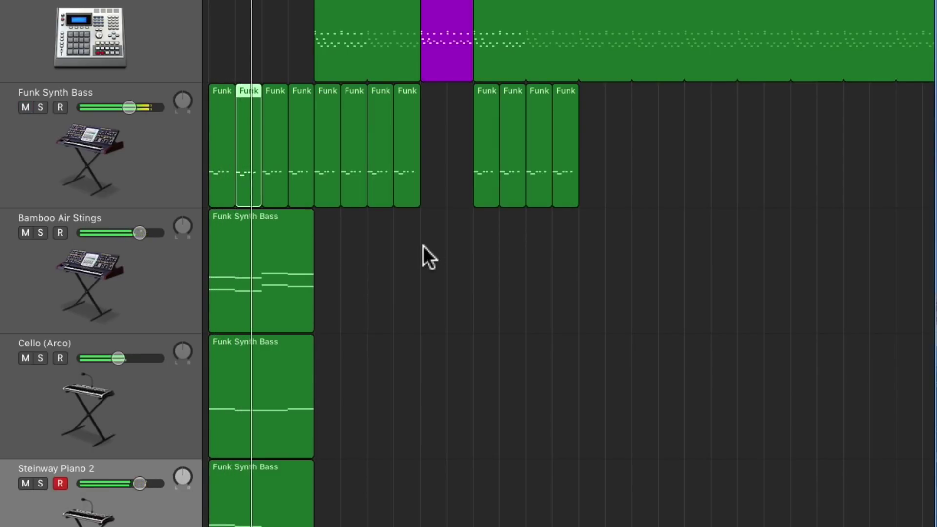
Step: Audition the bar 3 notes of Bamboo Air Stings, and raise the four D#1 notes in the bar 3 Funk Synth Bass region to F1
{"action": "double_click", "coordinate": [271, 227]}
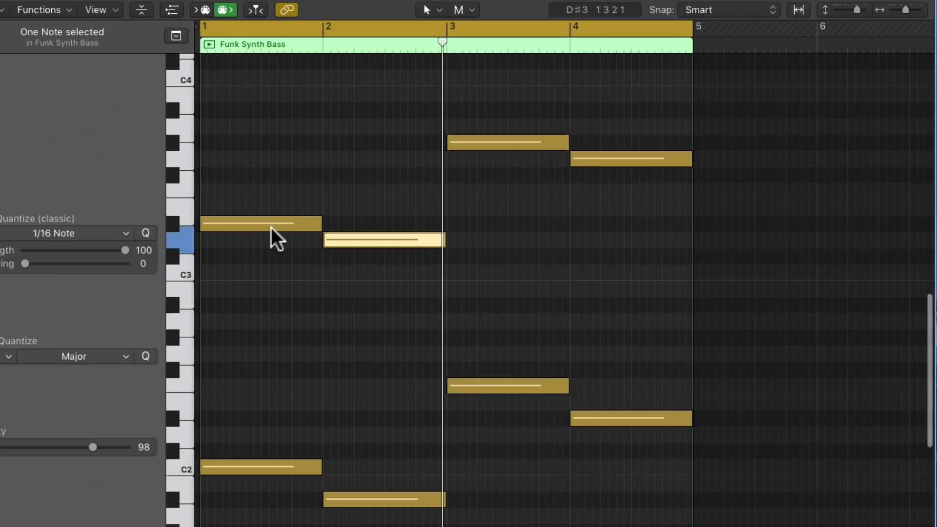
{"action": "left_click", "coordinate": [485, 384]}
{"action": "left_click", "coordinate": [472, 142]}
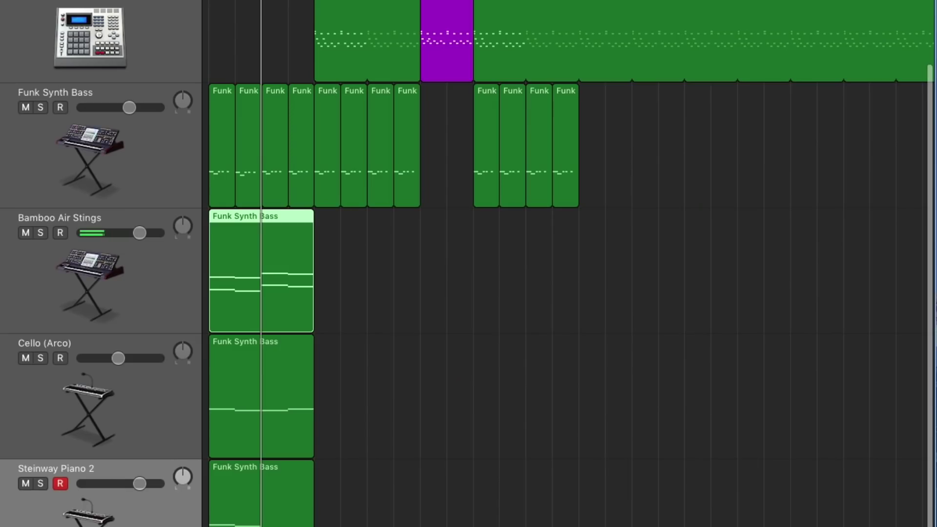
{"action": "left_click", "coordinate": [271, 118]}
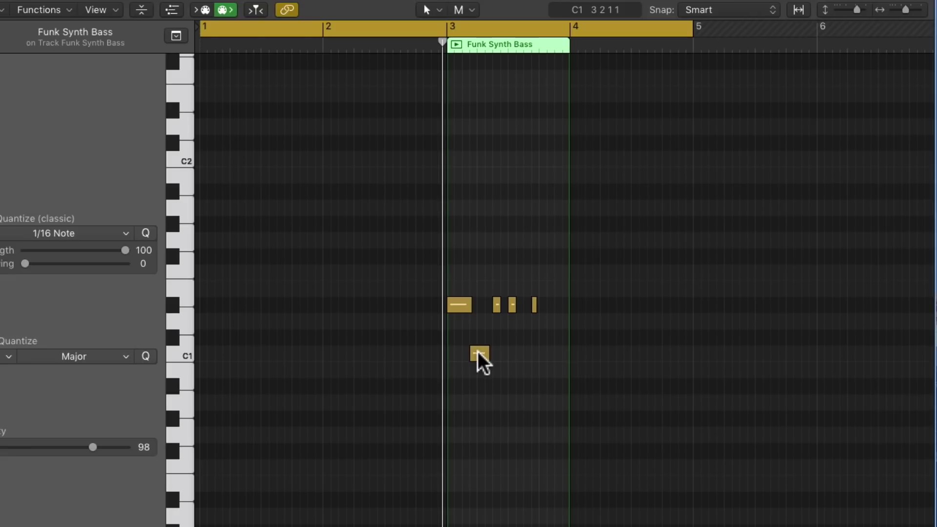
{"action": "left_click", "coordinate": [478, 352]}
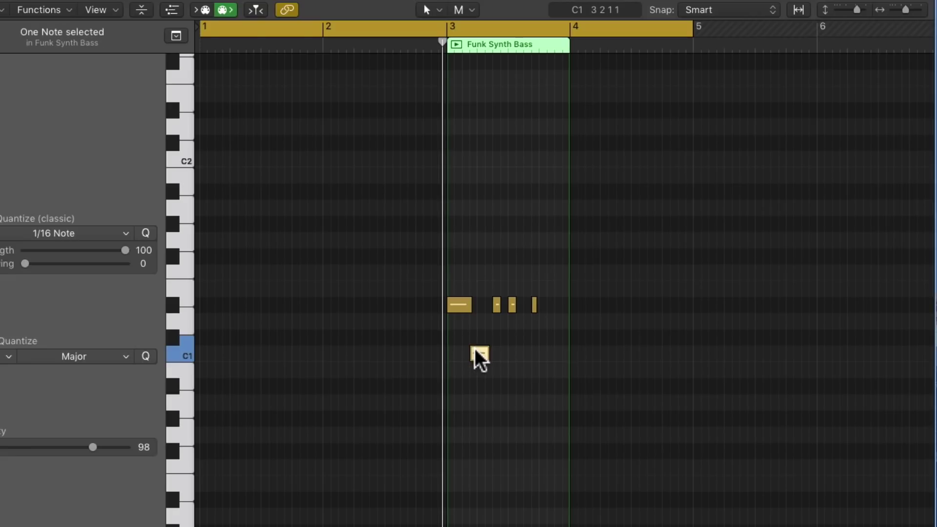
{"action": "mouse_move", "coordinate": [475, 348]}
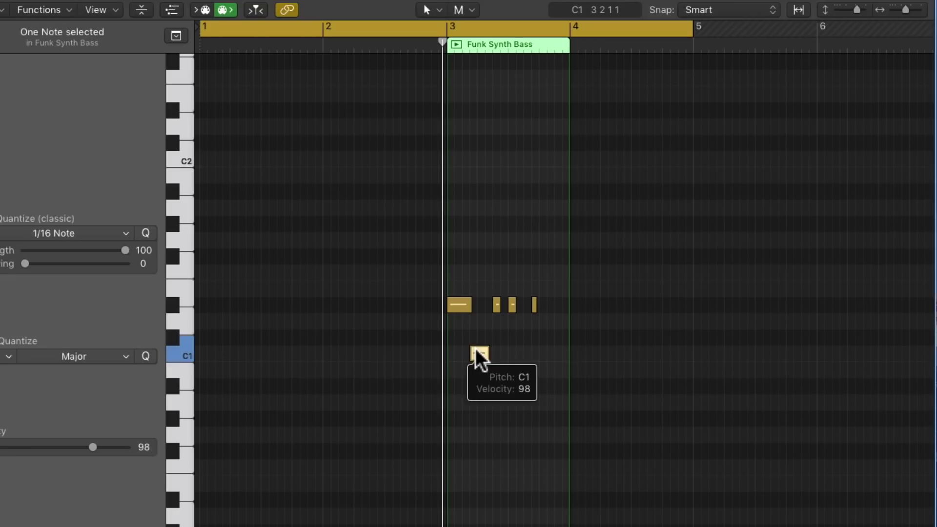
{"action": "left_click", "coordinate": [457, 301]}
{"action": "left_click_drag", "start_coordinate": [456, 269], "coordinate": [546, 313]}
{"action": "left_click_drag", "start_coordinate": [456, 302], "coordinate": [454, 272]}
{"action": "left_click", "coordinate": [456, 289]}
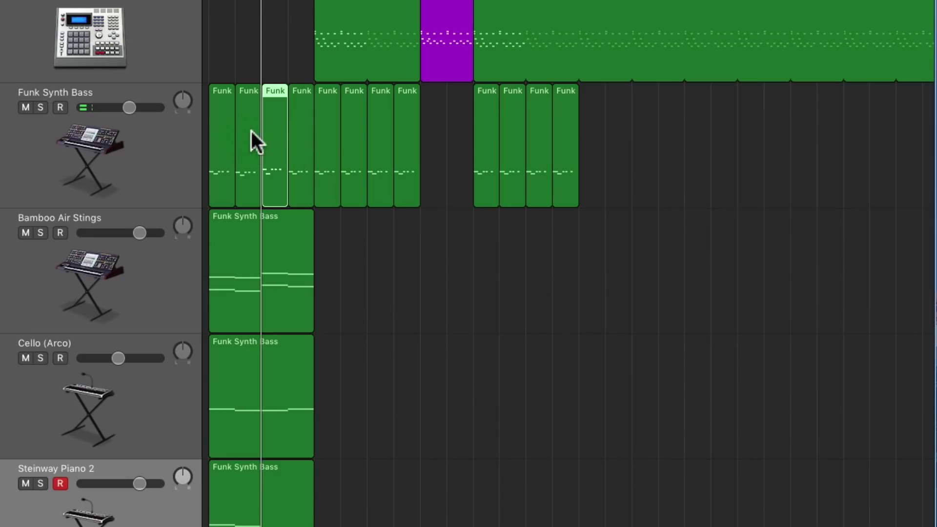
Step: Audition the bar 4 notes of Bamboo Air Stings, and replace the bar 4 Funk Synth Bass region with a copy of the bar 2 region
{"action": "left_click", "coordinate": [297, 136]}
{"action": "double_click", "coordinate": [301, 248]}
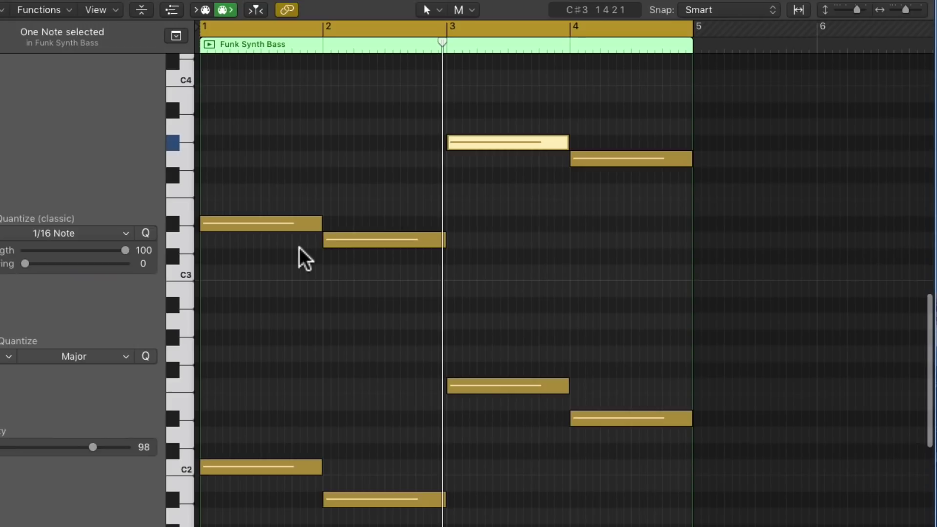
{"action": "left_click", "coordinate": [598, 414]}
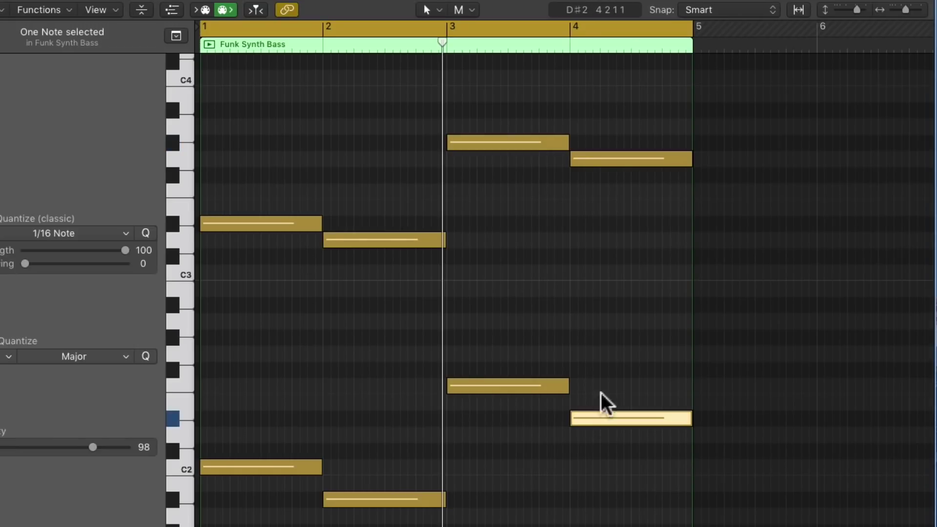
{"action": "left_click", "coordinate": [592, 157]}
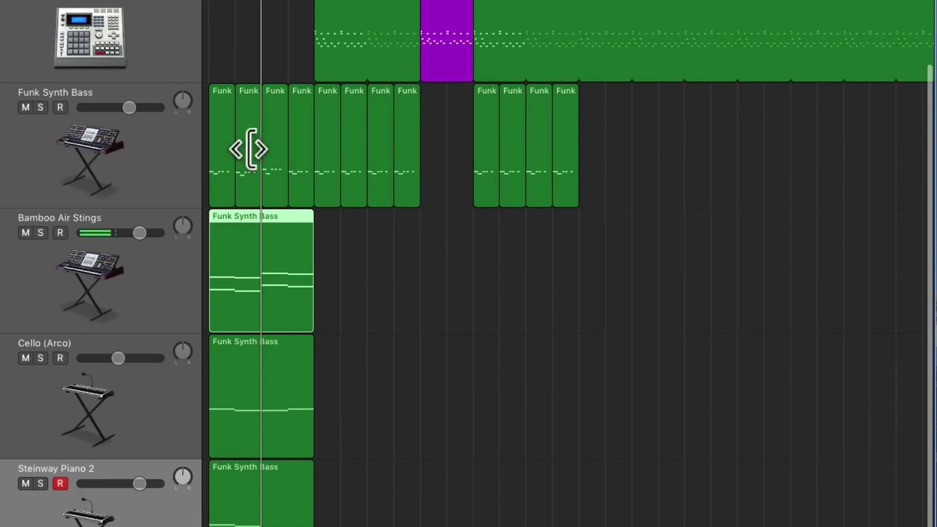
{"action": "left_click", "coordinate": [291, 134]}
{"action": "key", "text": "Delete"}
{"action": "left_click", "coordinate": [249, 130]}
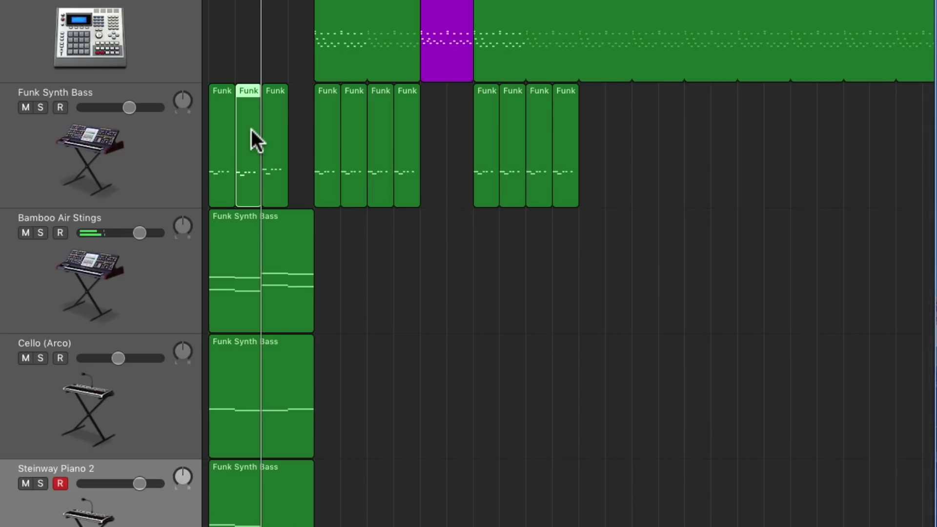
{"action": "key", "text": "alt"}
{"action": "left_click_drag", "start_coordinate": [246, 128], "coordinate": [301, 132]}
{"action": "left_click", "coordinate": [220, 118]}
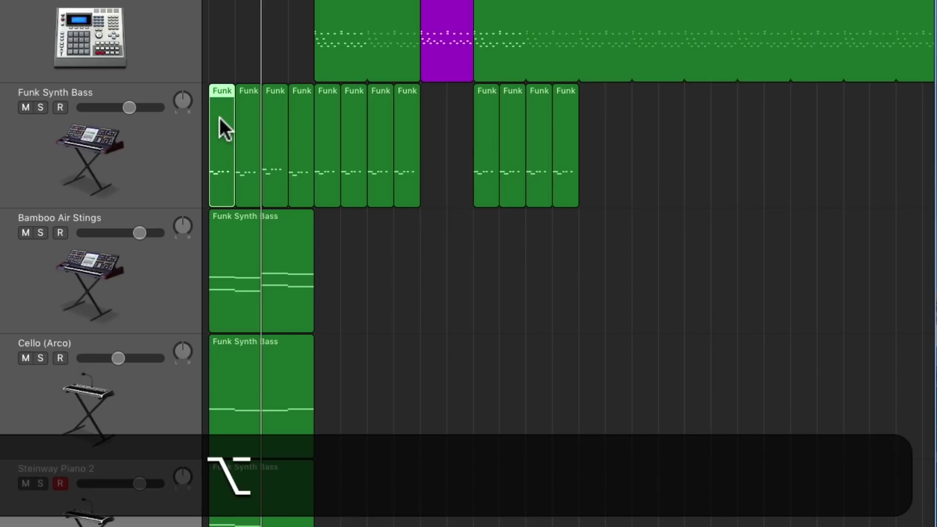
Step: Color the bar 1 Funk Synth Bass region red and the bar 3 region orange
{"action": "key", "text": "alt+c"}
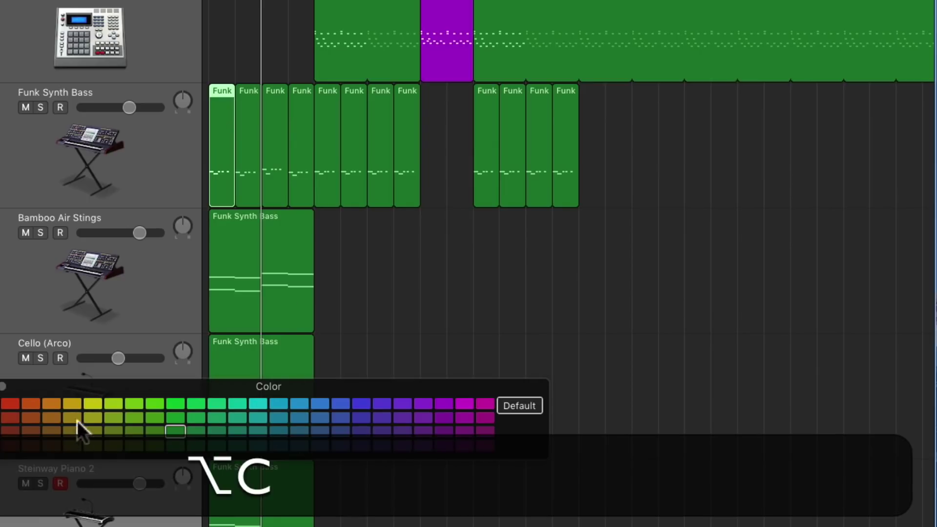
{"action": "left_click", "coordinate": [10, 404]}
{"action": "left_click", "coordinate": [250, 148]}
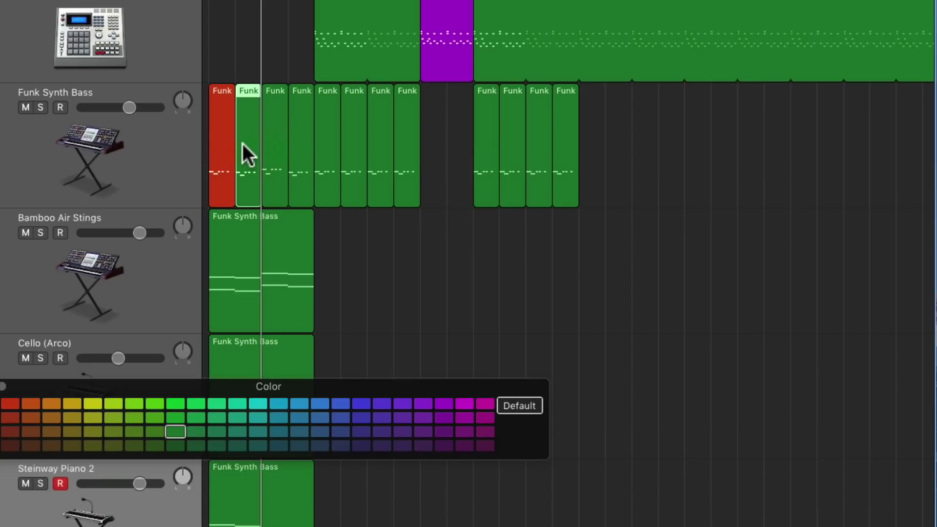
{"action": "left_click", "coordinate": [272, 131]}
{"action": "left_click", "coordinate": [51, 417]}
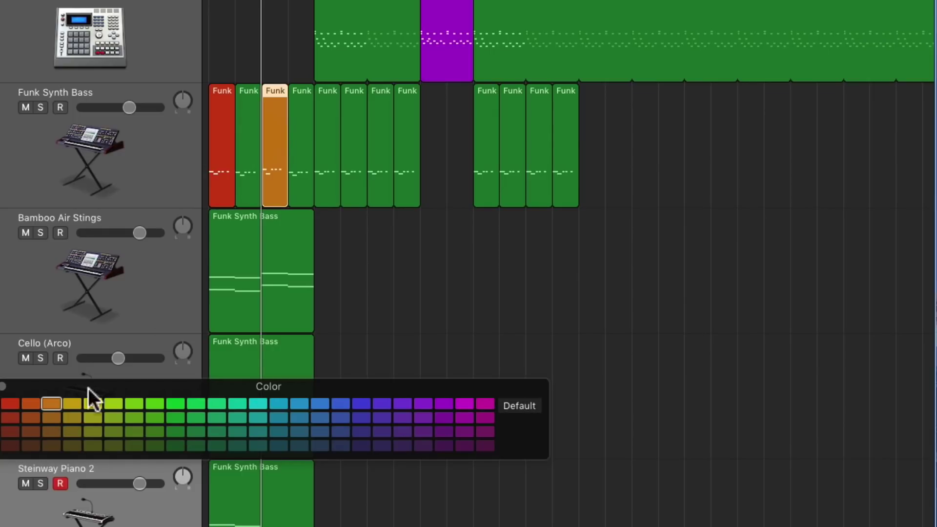
{"action": "left_click", "coordinate": [345, 233]}
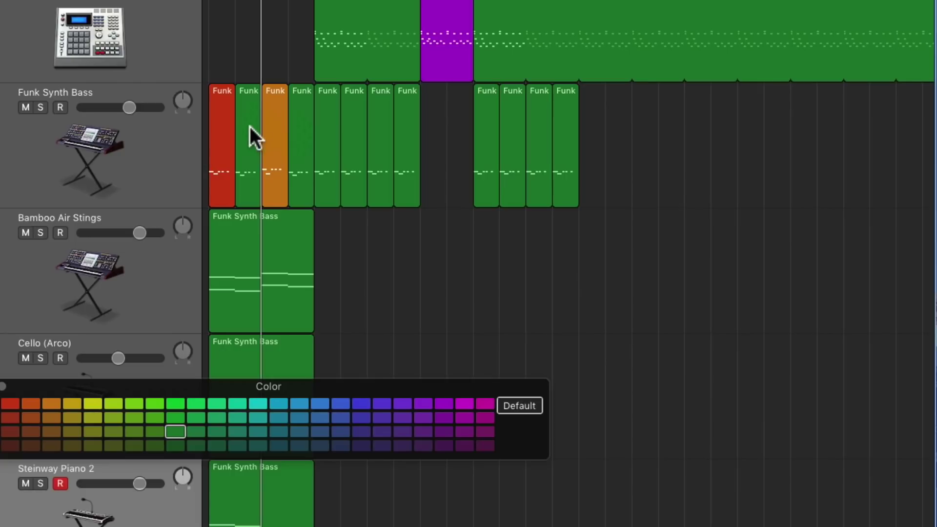
Step: Replace the Funk Synth Bass regions in bars 5–8 and 11–14 with copies of the four regions from bars 1–4
{"action": "left_click_drag", "start_coordinate": [336, 210], "coordinate": [405, 163]}
{"action": "key", "text": "Delete"}
{"action": "left_click_drag", "start_coordinate": [446, 136], "coordinate": [579, 144]}
{"action": "key", "text": "Delete"}
{"action": "left_click_drag", "start_coordinate": [316, 147], "coordinate": [485, 147]}
{"action": "left_click", "coordinate": [383, 320]}
{"action": "left_click", "coordinate": [4, 385]}
Step: Copy the Bamboo Air Stings, Cello (Arco) and Steinway Piano 2 regions from bar 1 to bars 5 and 11, and save the project
{"action": "left_click_drag", "start_coordinate": [392, 512], "coordinate": [232, 273]}
{"action": "left_click_drag", "start_coordinate": [224, 216], "coordinate": [491, 219]}
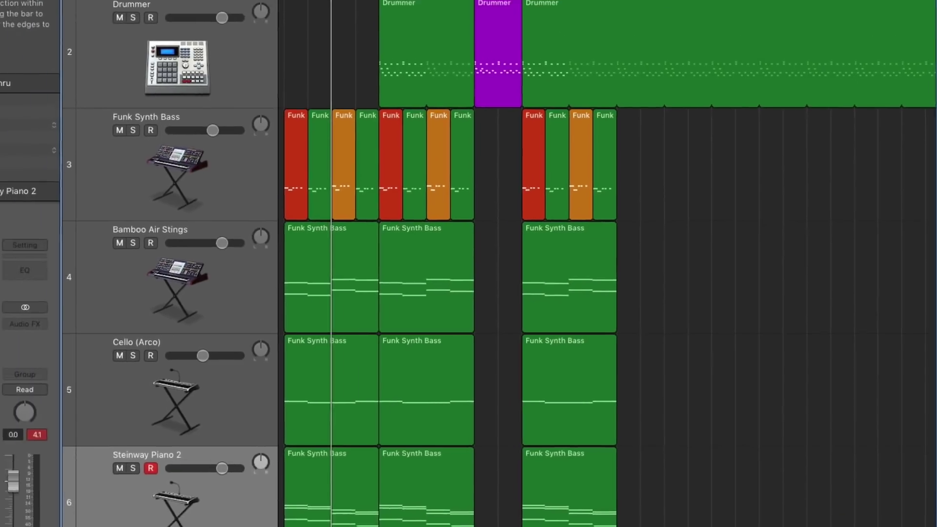
{"action": "key", "text": "super+s"}
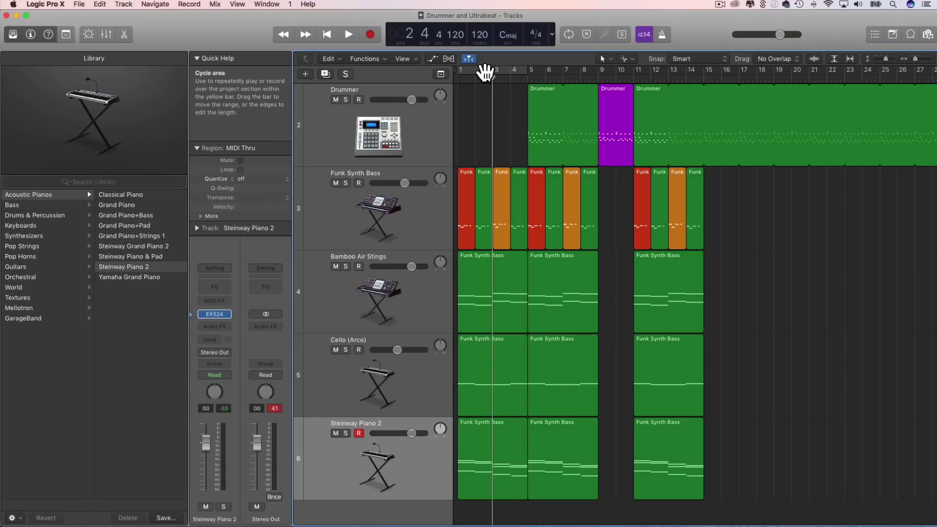
Step: Play the arrangement from the beginning into bar 15, and save the project
{"action": "key", "text": "Return"}
{"action": "key", "text": "space"}
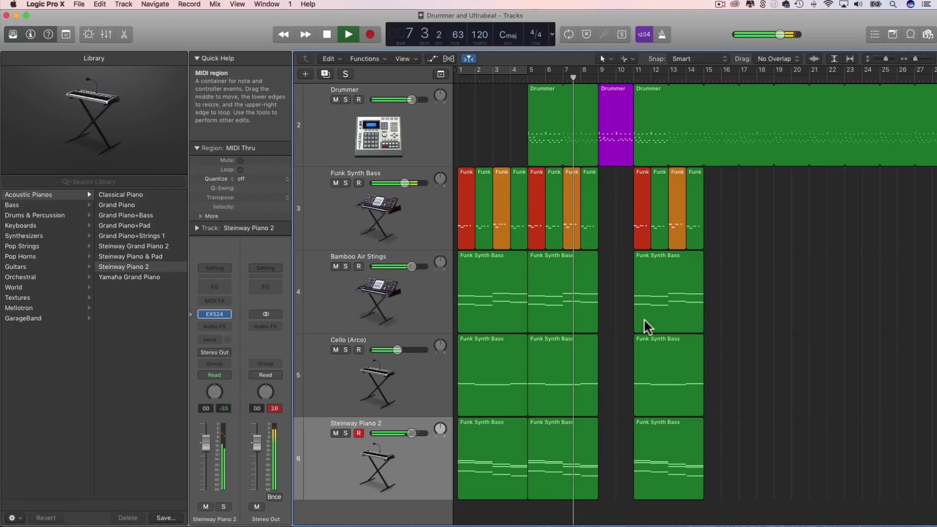
{"action": "scroll", "coordinate": [619, 244], "scroll_direction": "up", "scroll_amount": 3}
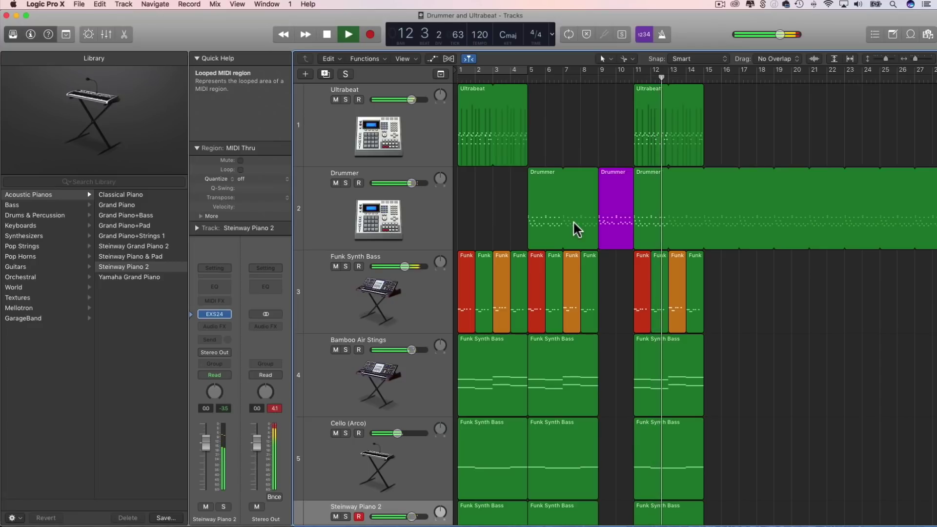
{"action": "scroll", "coordinate": [572, 220], "scroll_direction": "right", "scroll_amount": 5}
{"action": "scroll", "coordinate": [573, 223], "scroll_direction": "left", "scroll_amount": 5}
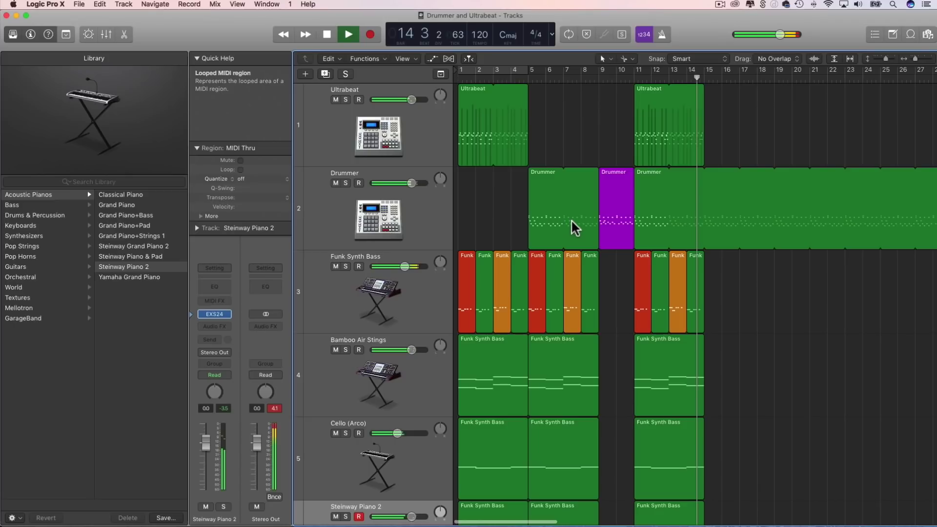
{"action": "key", "text": "space"}
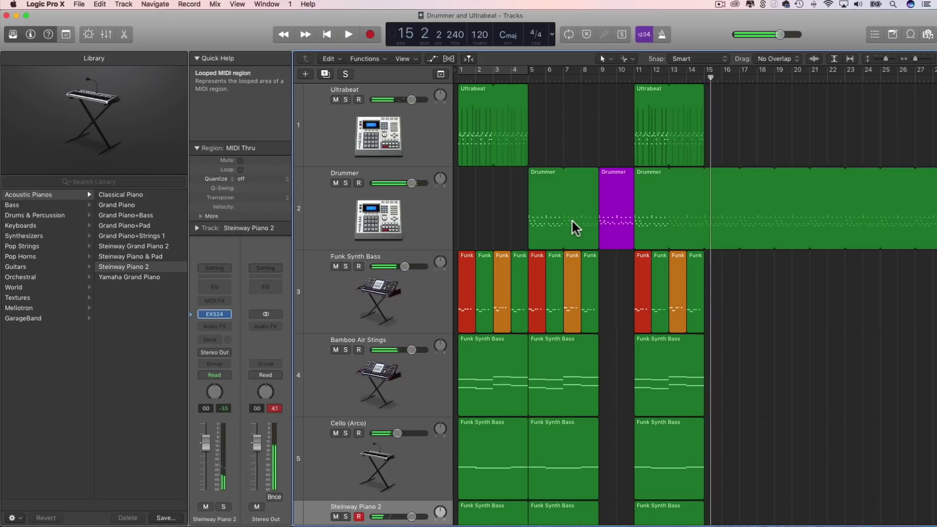
{"action": "key", "text": "super+s"}
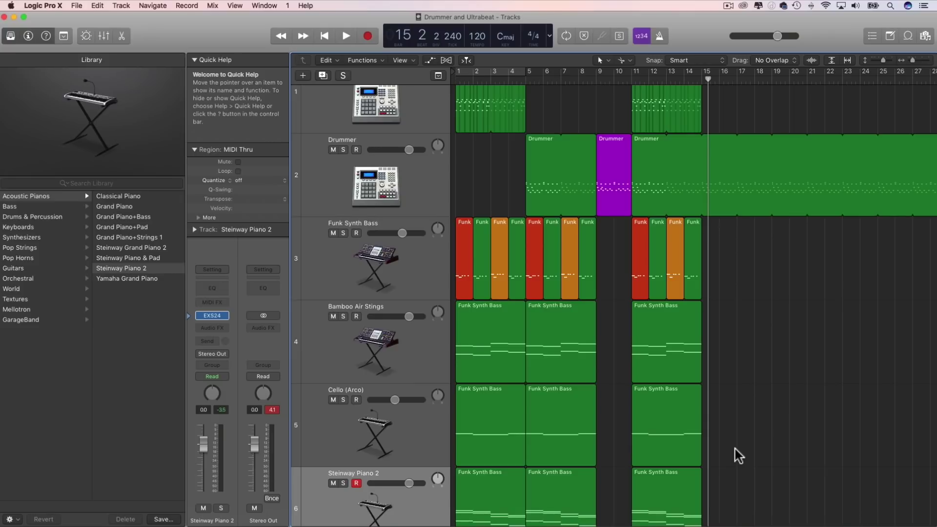
Step: Copy the bar 11 Bamboo Air Stings region to bar 15 and color the copy magenta
{"action": "scroll", "coordinate": [735, 449], "scroll_direction": "down", "scroll_amount": 3}
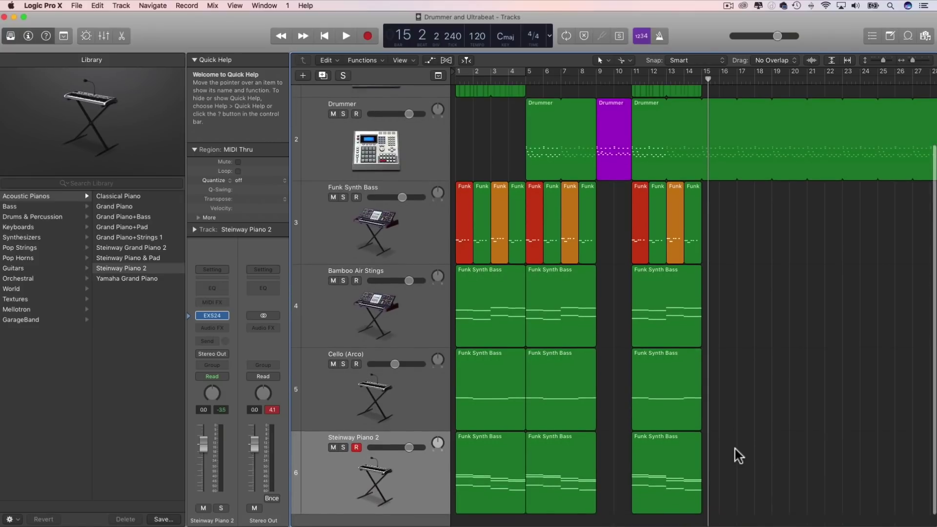
{"action": "left_click", "coordinate": [662, 284]}
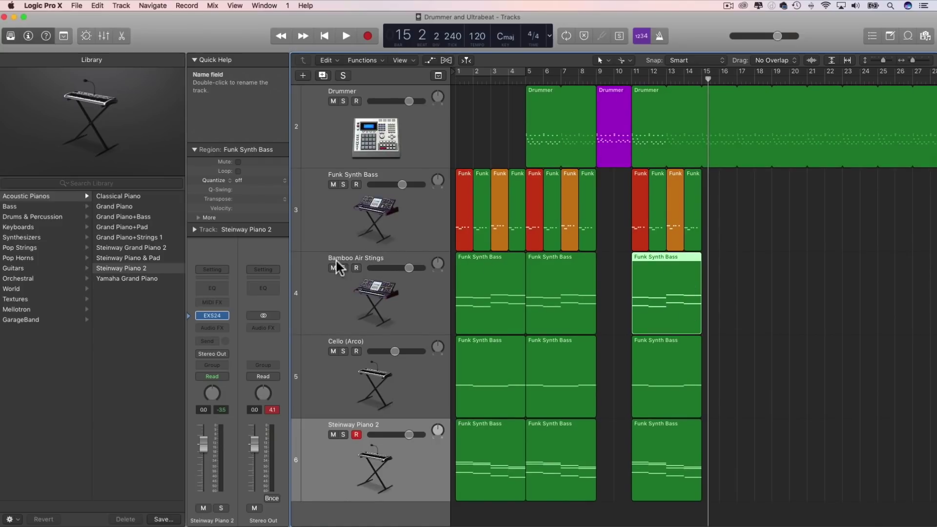
{"action": "left_click_drag", "start_coordinate": [660, 254], "coordinate": [733, 255]}
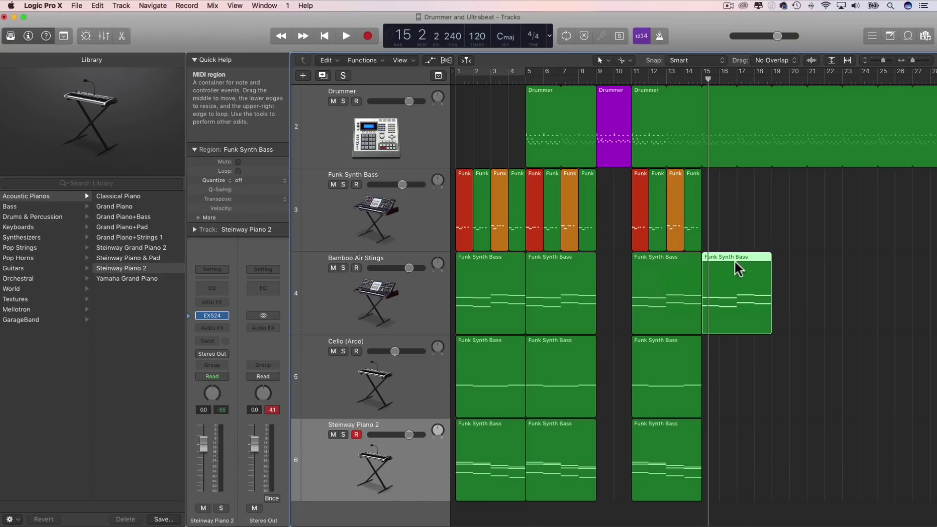
{"action": "key", "text": "alt+c"}
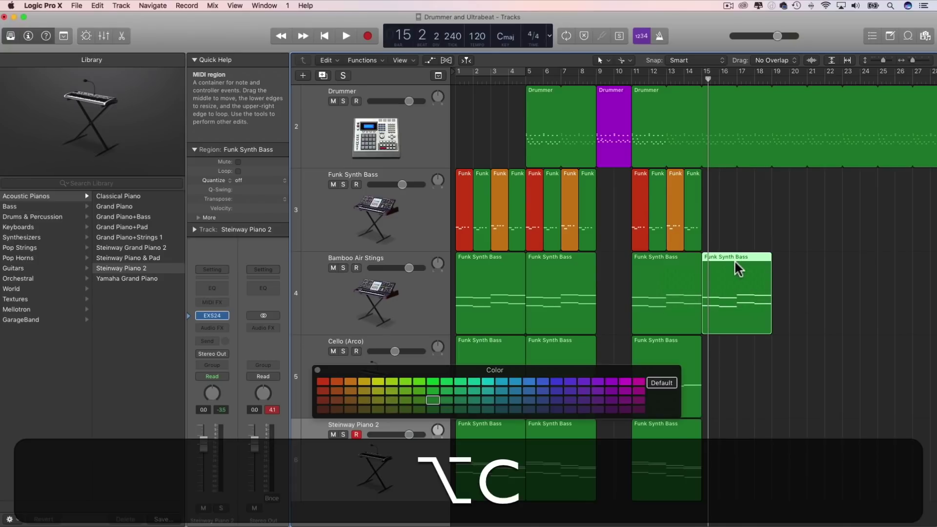
{"action": "left_click", "coordinate": [637, 380]}
{"action": "left_click", "coordinate": [317, 370]}
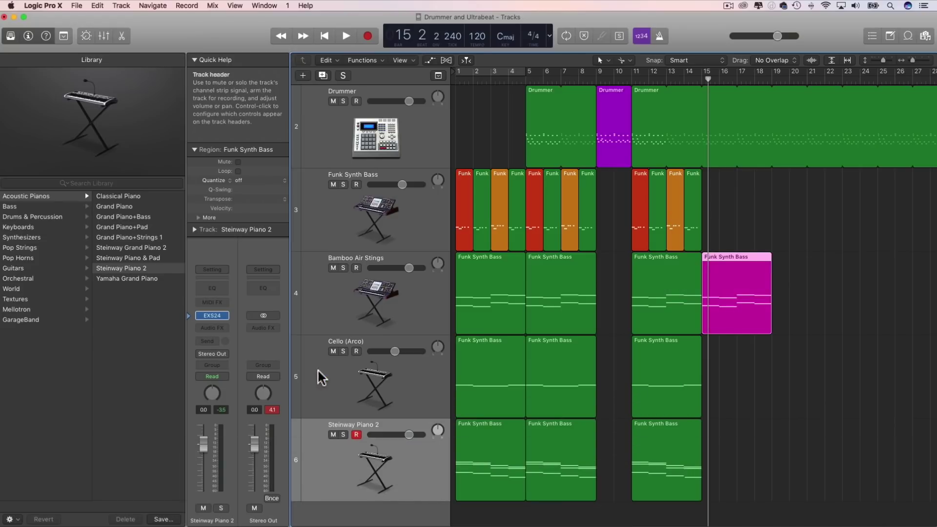
{"action": "left_click", "coordinate": [789, 338]}
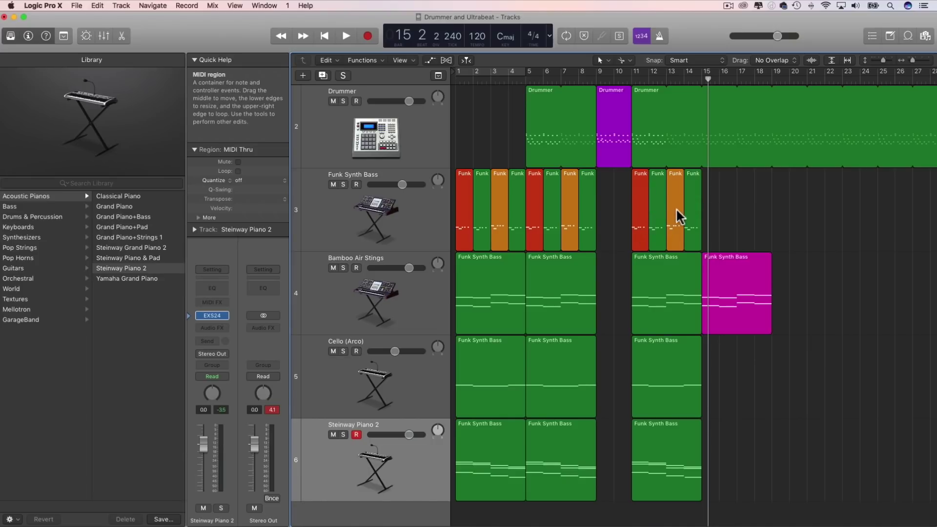
Step: In the magenta Bamboo Air Stings region, raise the upper bar 16 note to E3 and the lower one to B1
{"action": "left_click", "coordinate": [736, 294]}
{"action": "double_click", "coordinate": [737, 294]}
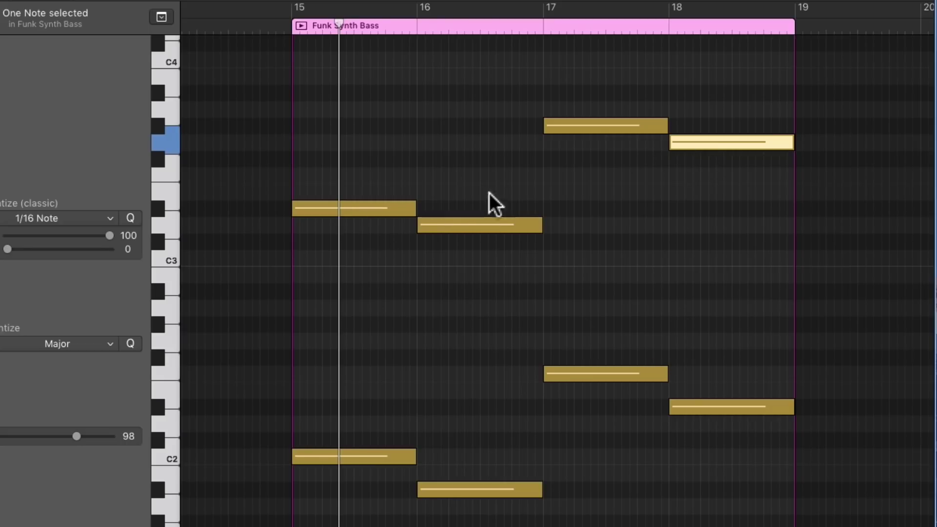
{"action": "left_click", "coordinate": [464, 224]}
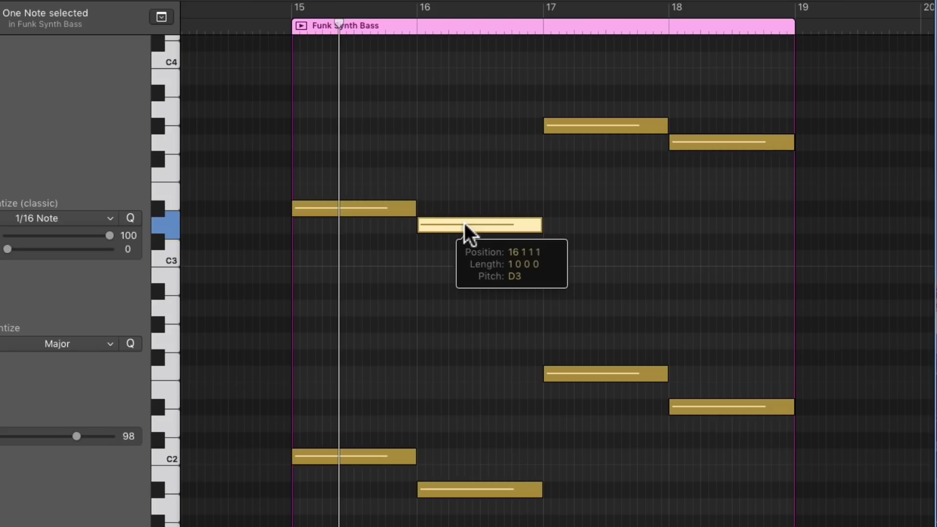
{"action": "left_click_drag", "start_coordinate": [464, 224], "coordinate": [463, 191]}
{"action": "left_click_drag", "start_coordinate": [451, 492], "coordinate": [452, 477]}
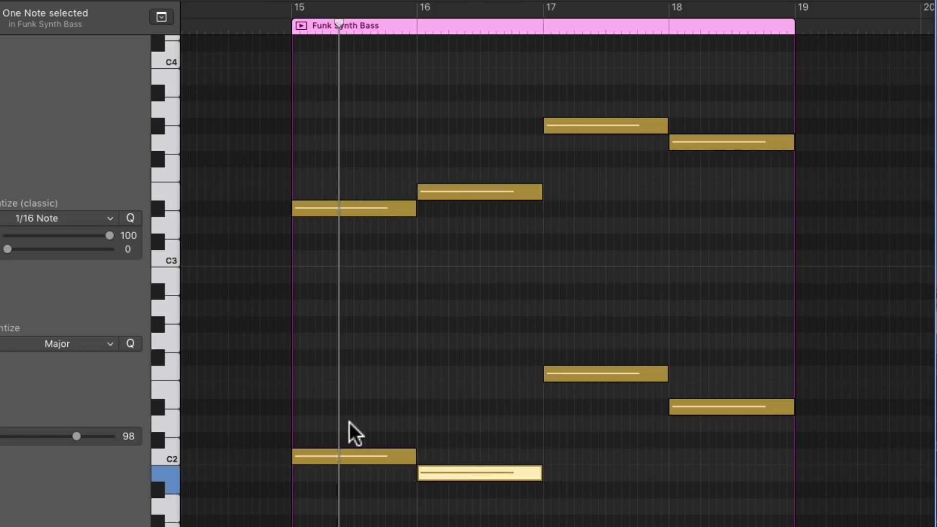
Step: Lower the two bar 17 notes of the magenta Bamboo Air Stings region to D2 and F#3
{"action": "scroll", "coordinate": [332, 285], "scroll_direction": "right", "scroll_amount": 1}
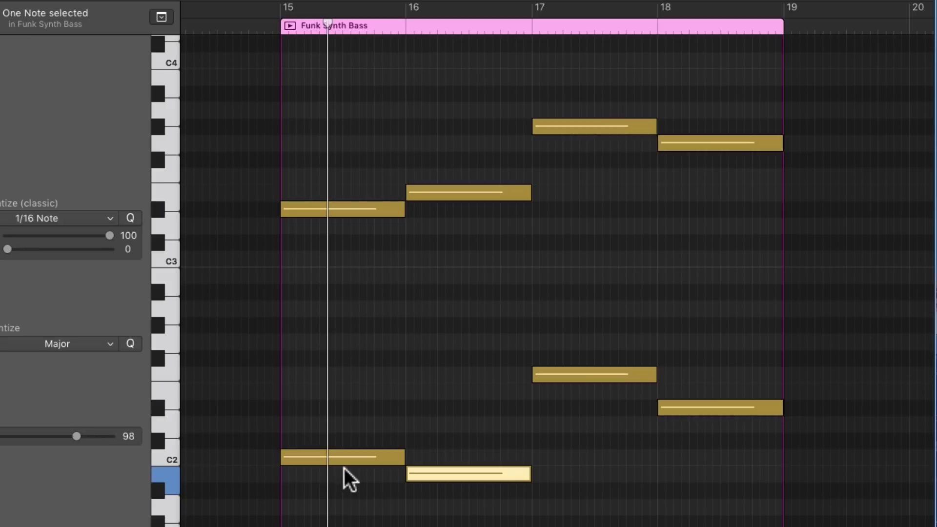
{"action": "left_click_drag", "start_coordinate": [554, 370], "coordinate": [555, 423]}
{"action": "left_click_drag", "start_coordinate": [572, 128], "coordinate": [571, 160]}
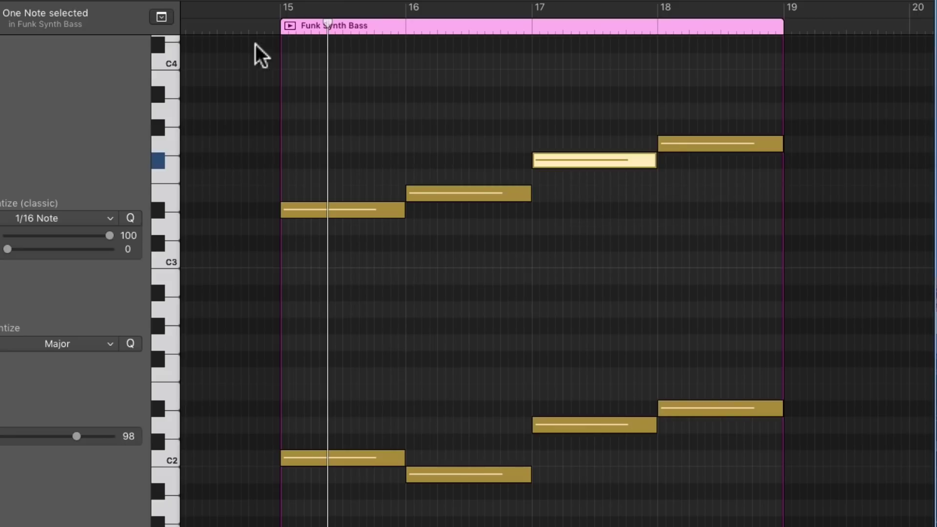
Step: Play the edited Bamboo Air Stings notes from bar 15, and audition the two bar 16 notes
{"action": "left_click_drag", "start_coordinate": [326, 26], "coordinate": [274, 29]}
{"action": "key", "text": "space"}
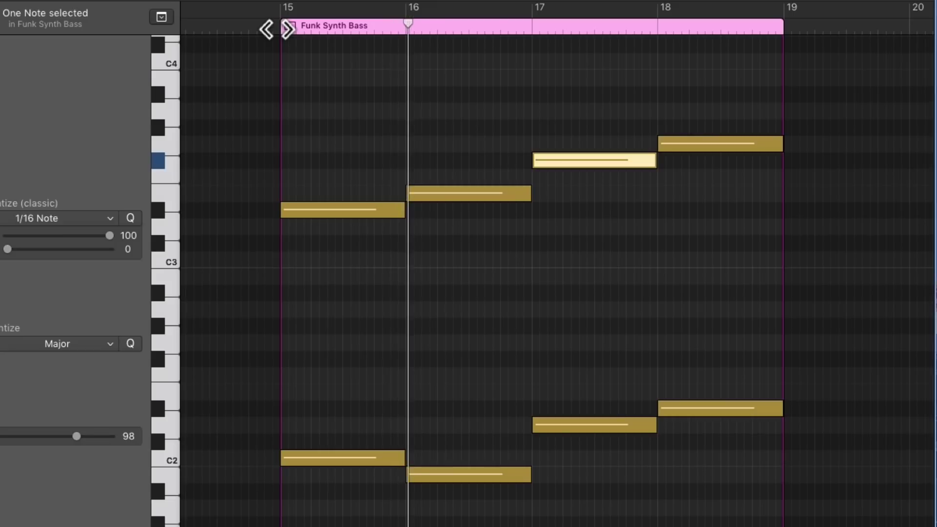
{"action": "scroll", "coordinate": [422, 161], "scroll_direction": "right", "scroll_amount": 1}
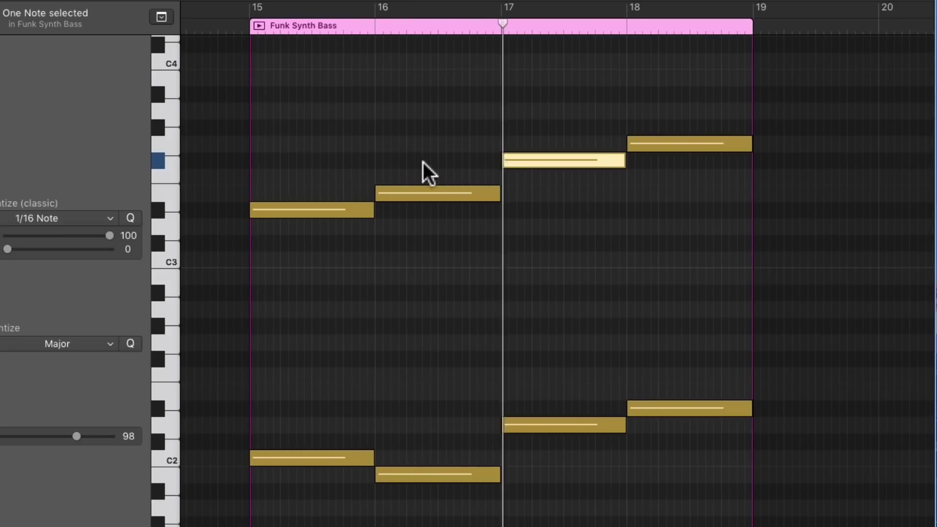
{"action": "scroll", "coordinate": [424, 162], "scroll_direction": "right", "scroll_amount": 2}
{"action": "scroll", "coordinate": [424, 162], "scroll_direction": "left", "scroll_amount": 1}
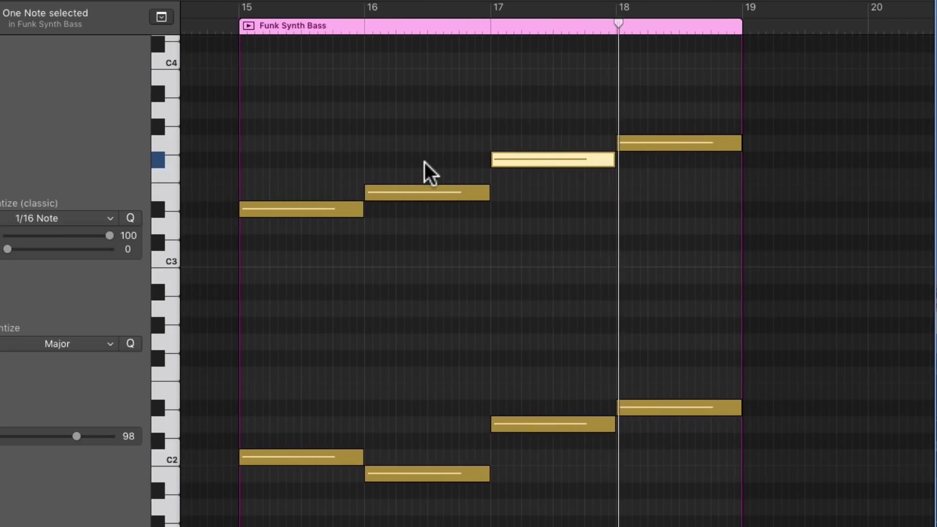
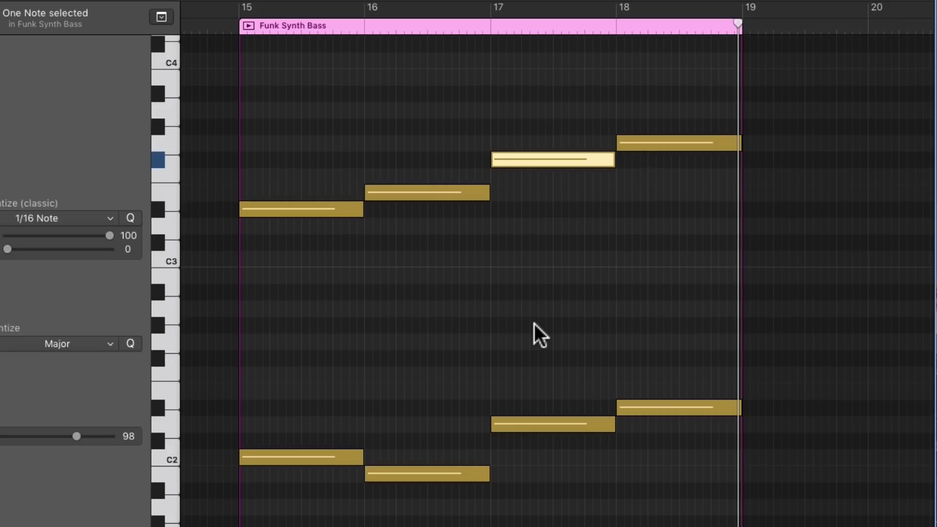
{"action": "left_click", "coordinate": [416, 194]}
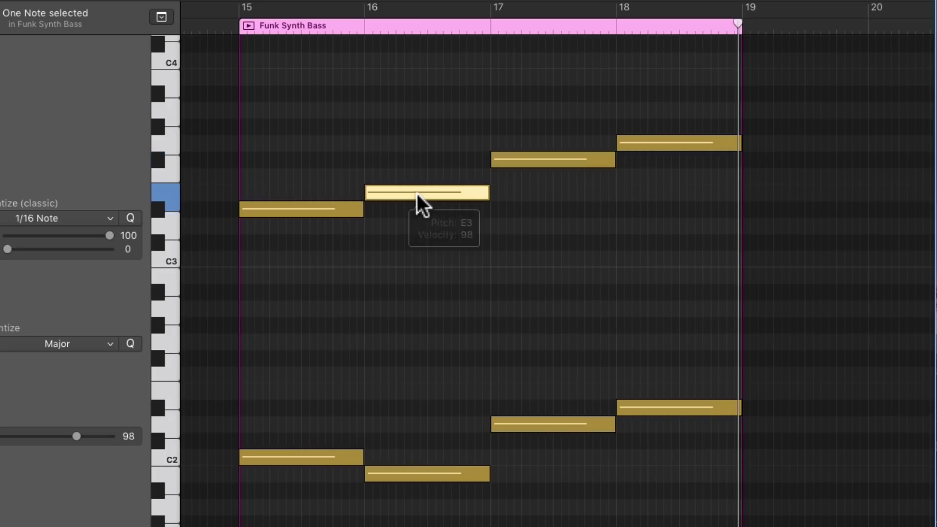
{"action": "left_click", "coordinate": [397, 476]}
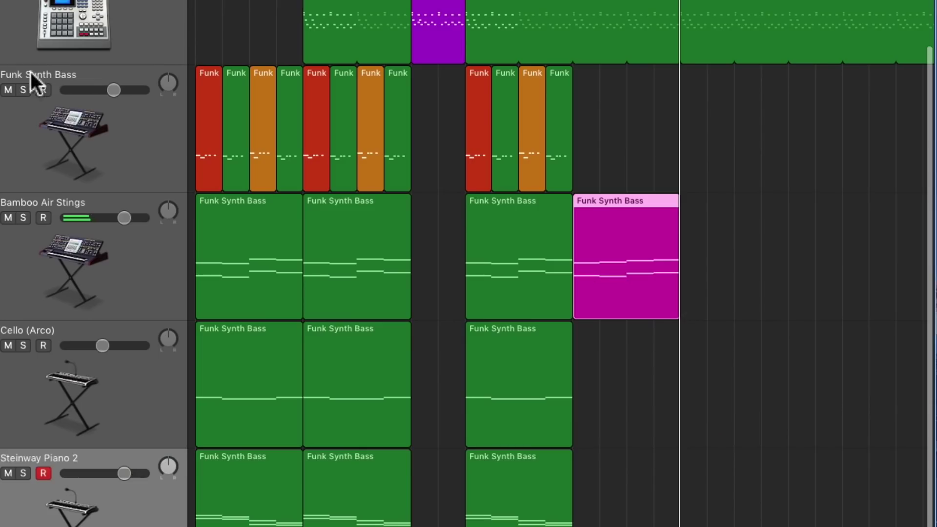
Step: Copy the bar 11 Cello (Arco) region to bar 15
{"action": "left_click", "coordinate": [512, 361]}
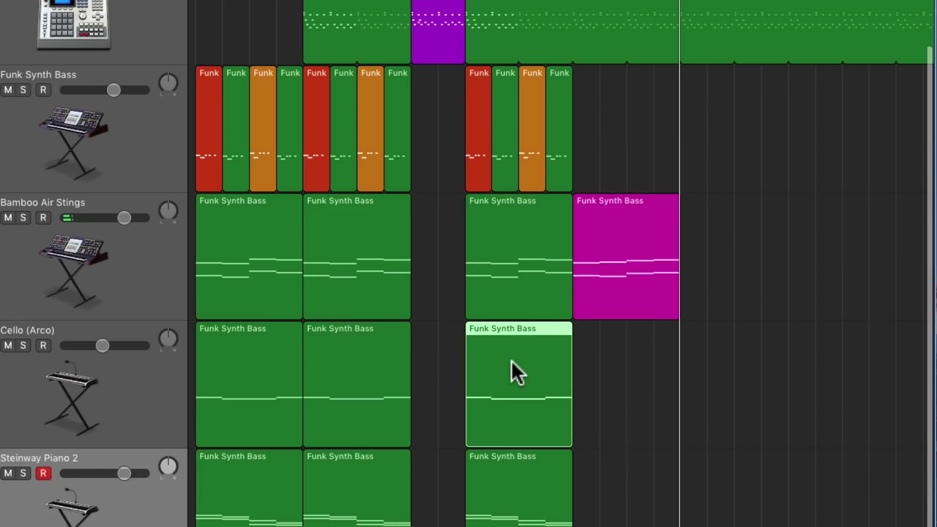
{"action": "key", "text": "alt"}
{"action": "left_click_drag", "start_coordinate": [511, 361], "coordinate": [623, 365]}
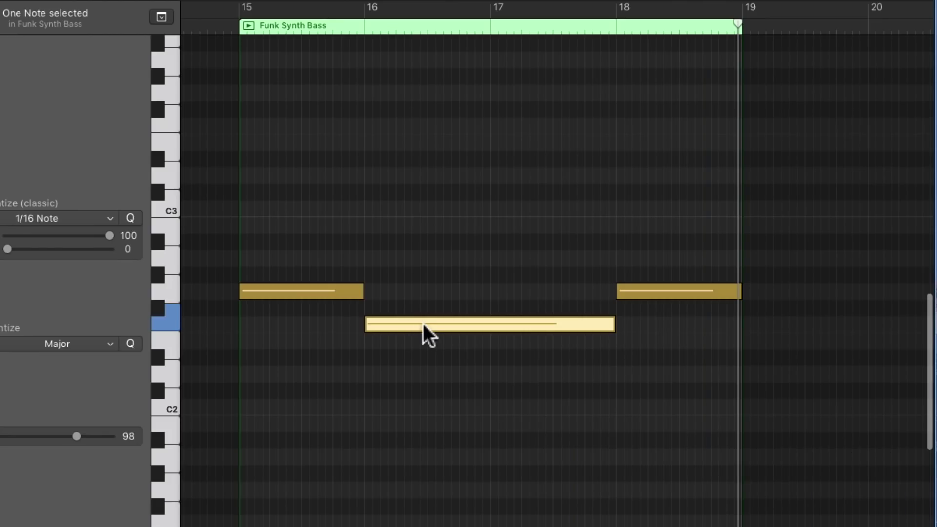
Step: In the bar 15 Cello (Arco) region, delete the second and third notes and extend the G2 note almost to bar 19
{"action": "key", "text": "Delete"}
{"action": "left_click", "coordinate": [629, 288]}
{"action": "key", "text": "Delete"}
{"action": "left_click_drag", "start_coordinate": [363, 291], "coordinate": [732, 330]}
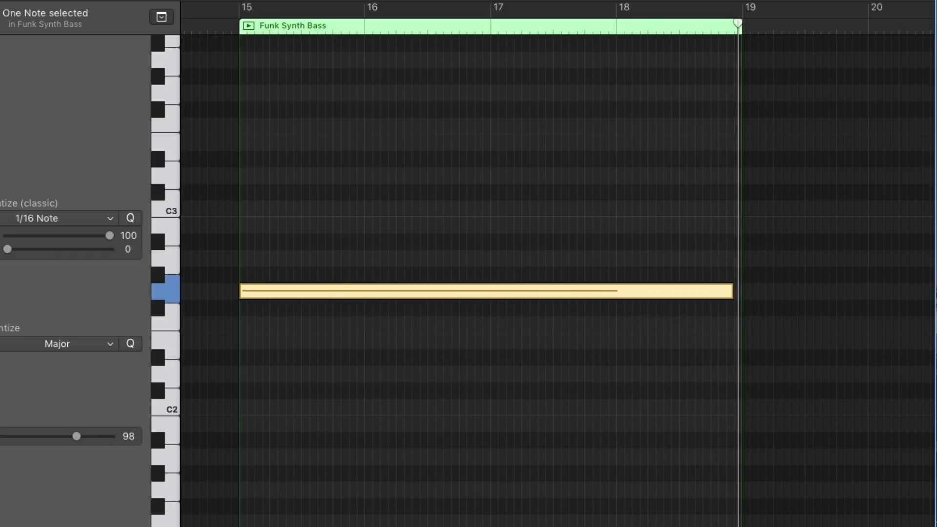
{"action": "key", "text": "p"}
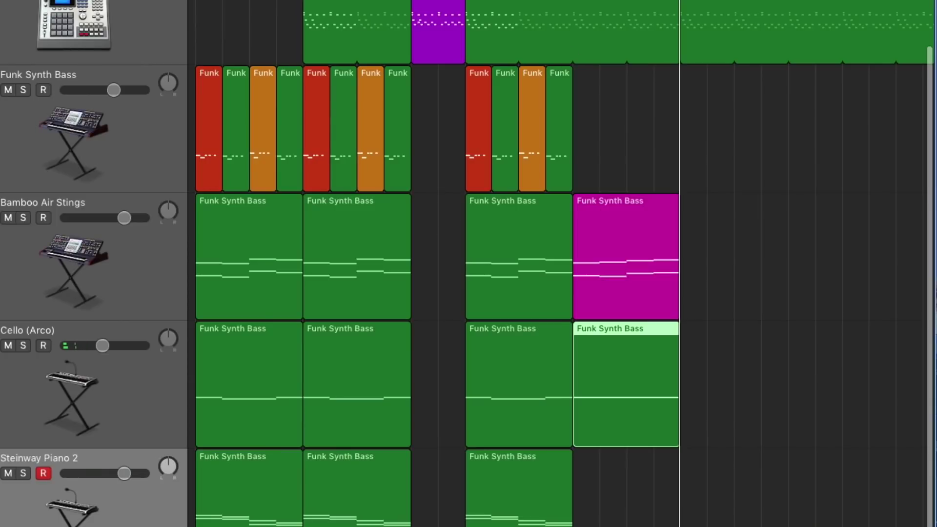
Step: Play the pad and cello from bar 15, and audition the E3 note at bar 16 in Bamboo Air Stings
{"action": "key", "text": "space"}
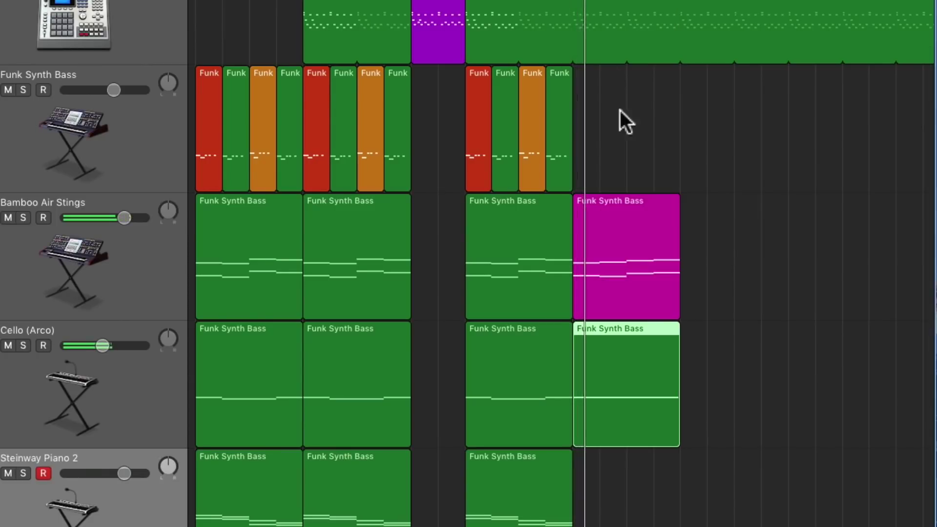
{"action": "double_click", "coordinate": [620, 258]}
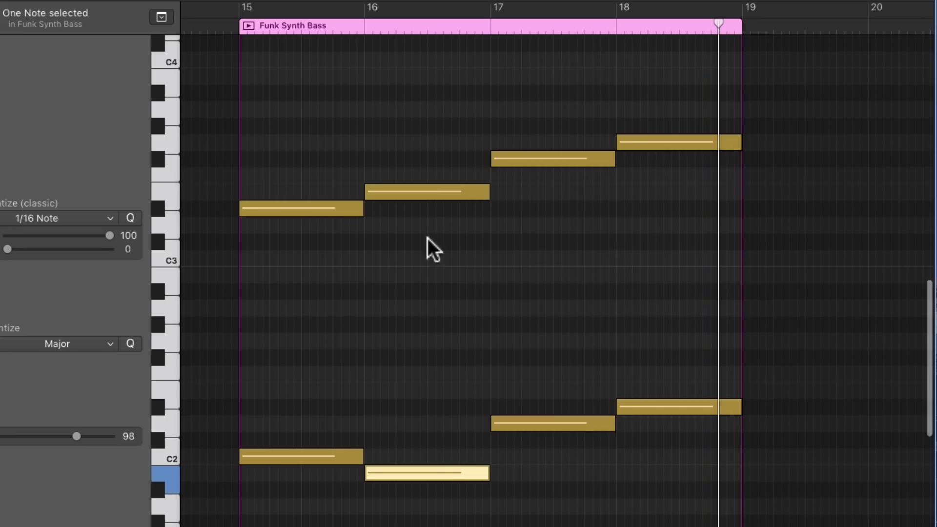
{"action": "left_click", "coordinate": [416, 190]}
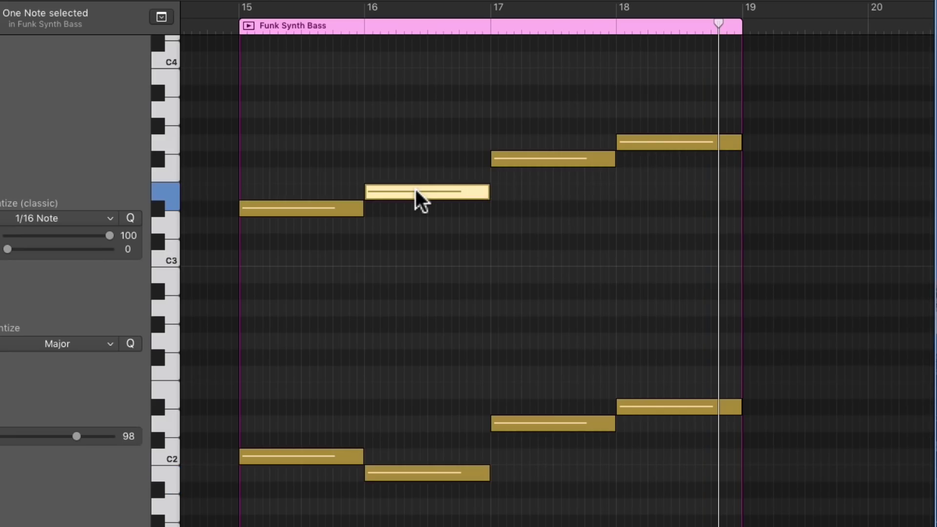
Step: Audition the E3 and B1 notes at bar 16 and the two bar 17 notes in the Bamboo Air Stings region
{"action": "mouse_move", "coordinate": [415, 191]}
{"action": "left_click", "coordinate": [397, 475]}
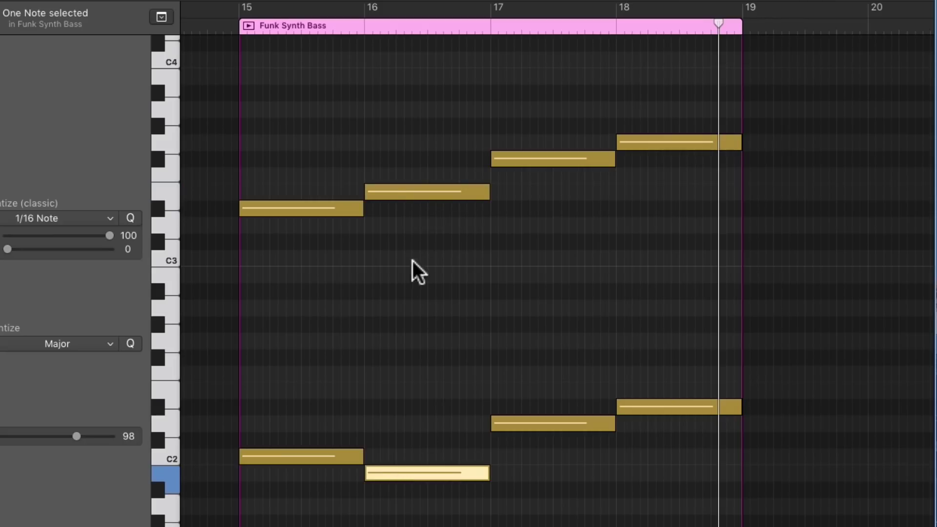
{"action": "left_click", "coordinate": [395, 192]}
{"action": "left_click", "coordinate": [442, 477]}
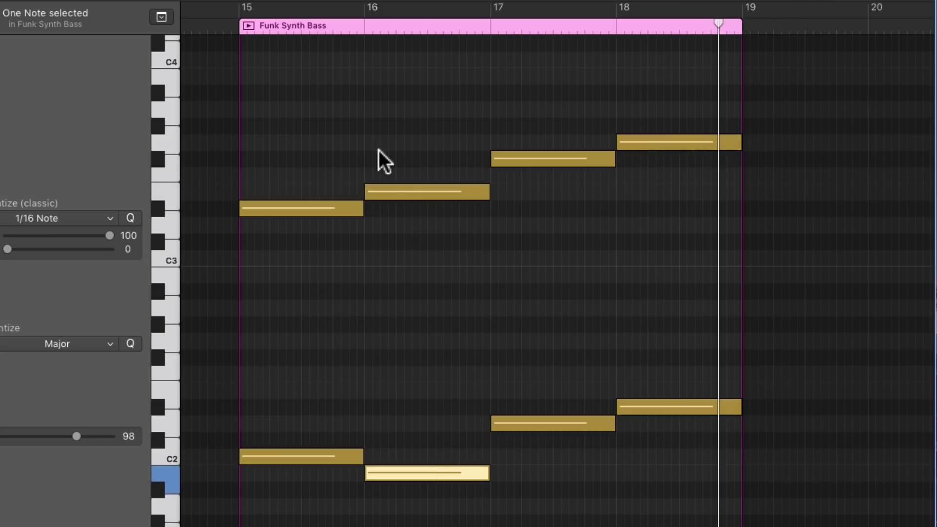
{"action": "left_click", "coordinate": [394, 195]}
{"action": "left_click", "coordinate": [414, 472]}
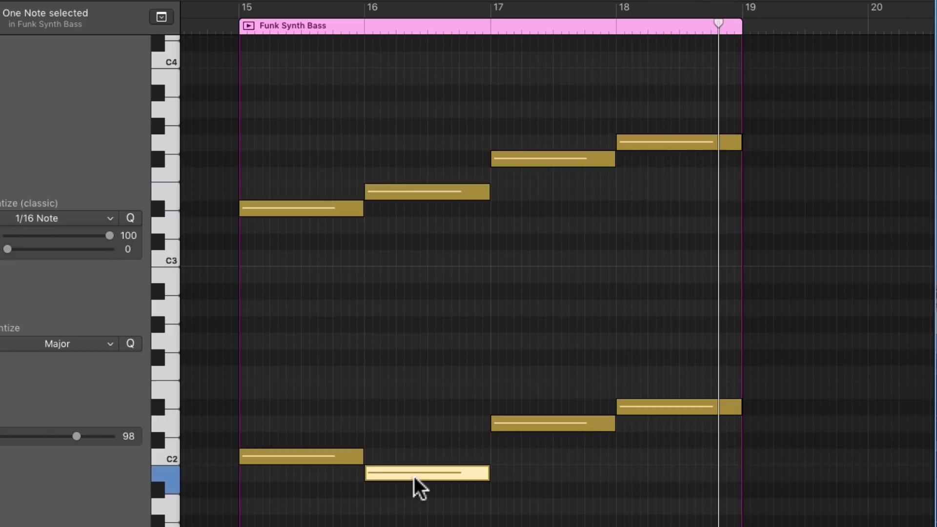
{"action": "left_click", "coordinate": [398, 194]}
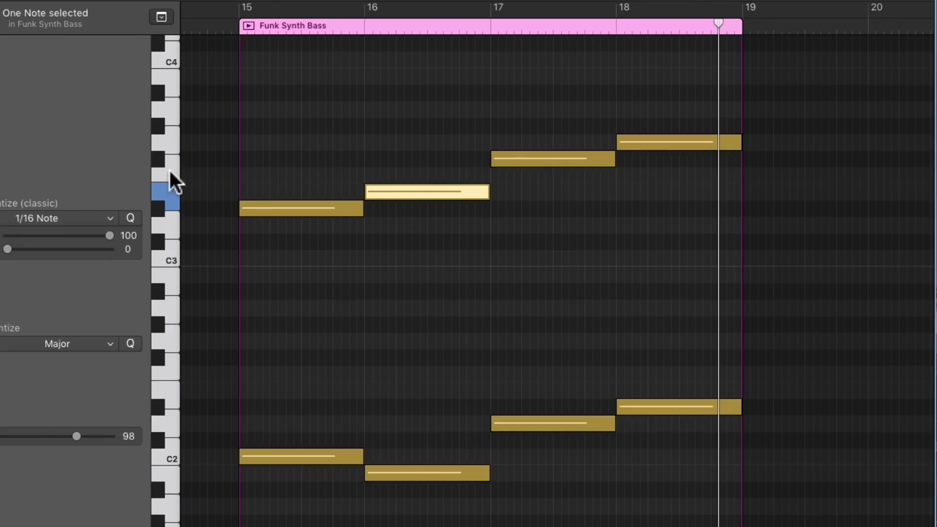
{"action": "left_click", "coordinate": [412, 472]}
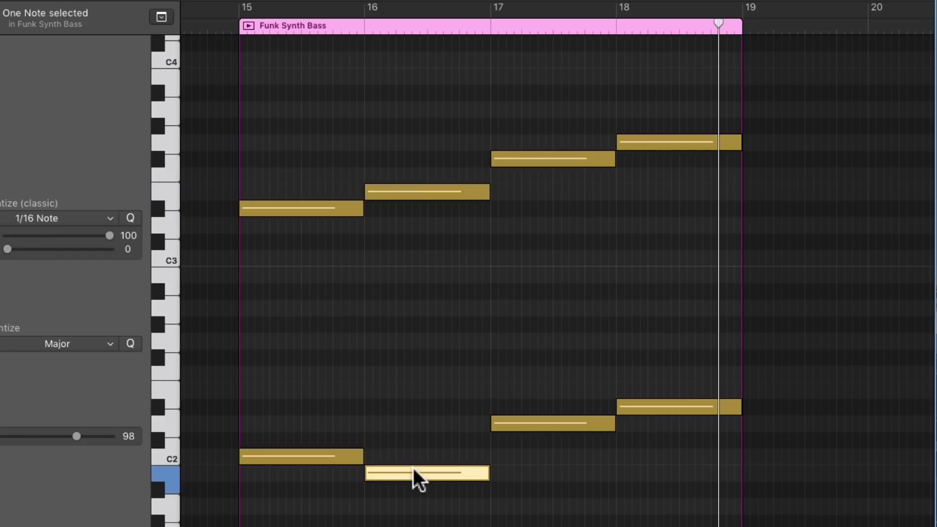
{"action": "left_click", "coordinate": [534, 425]}
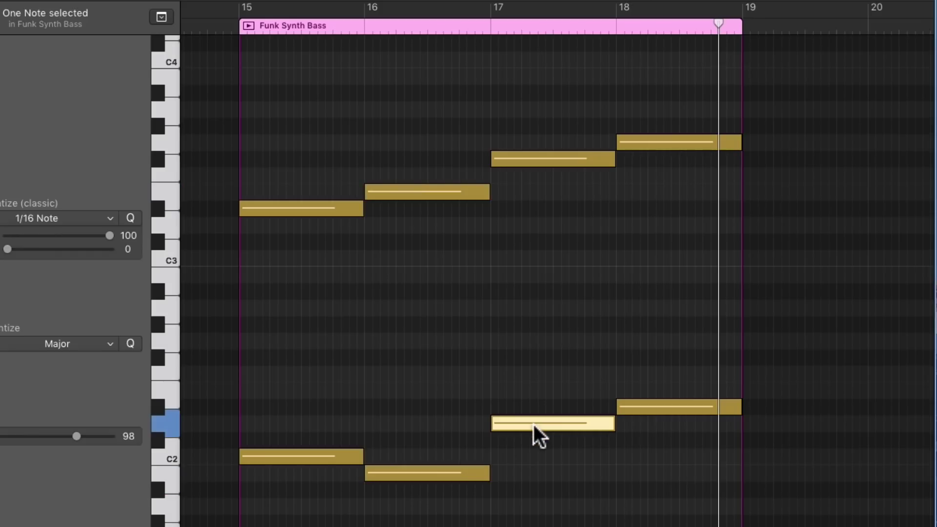
{"action": "left_click", "coordinate": [528, 160]}
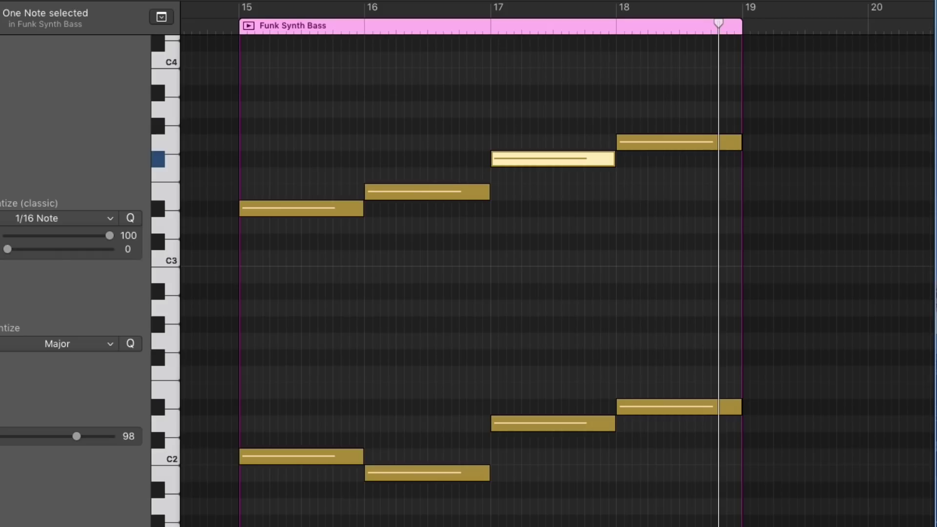
Step: In the bar 15 Cello (Arco) region, shorten the G2 note to end at bar 17 and copy it to bar 17 as A2
{"action": "left_click", "coordinate": [642, 352]}
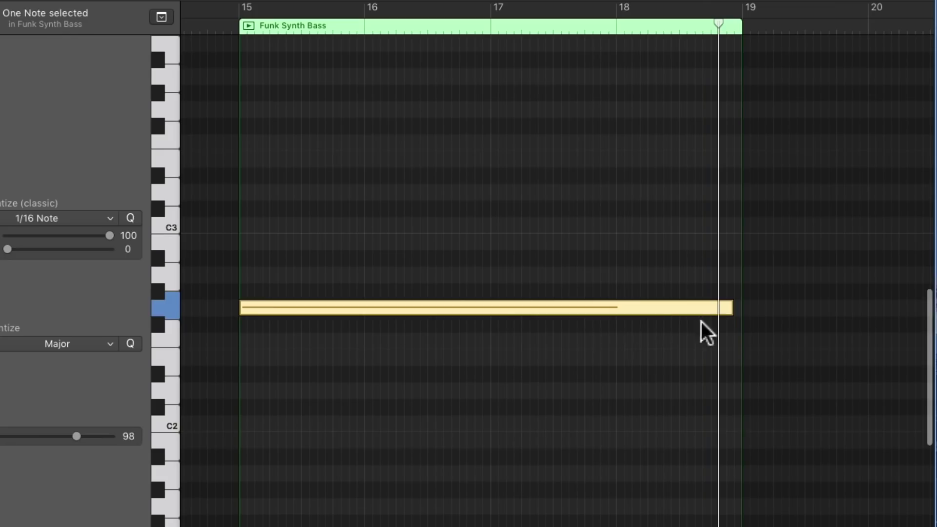
{"action": "left_click_drag", "start_coordinate": [731, 308], "coordinate": [490, 307]}
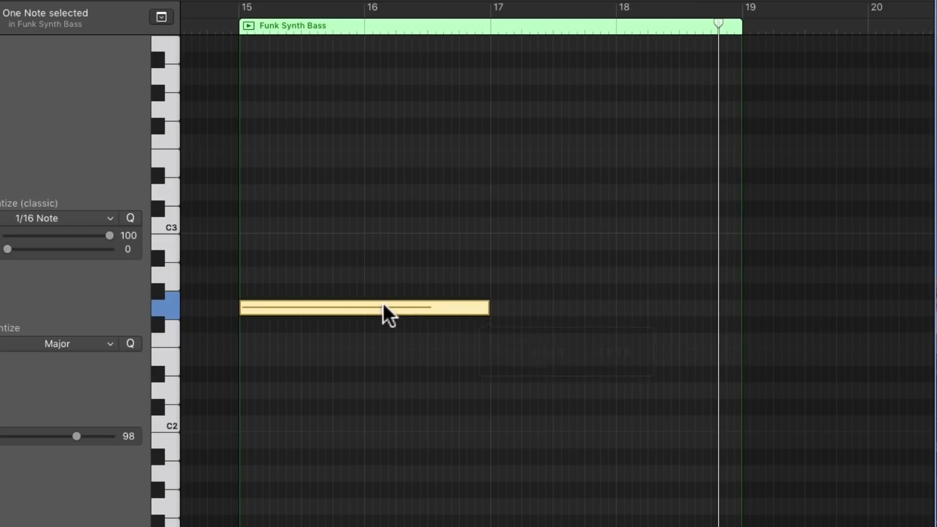
{"action": "left_click_drag", "start_coordinate": [379, 306], "coordinate": [633, 274]}
Step: Audition the two bar 18 notes in the bar 15 Bamboo Air Stings region
{"action": "left_click", "coordinate": [616, 316]}
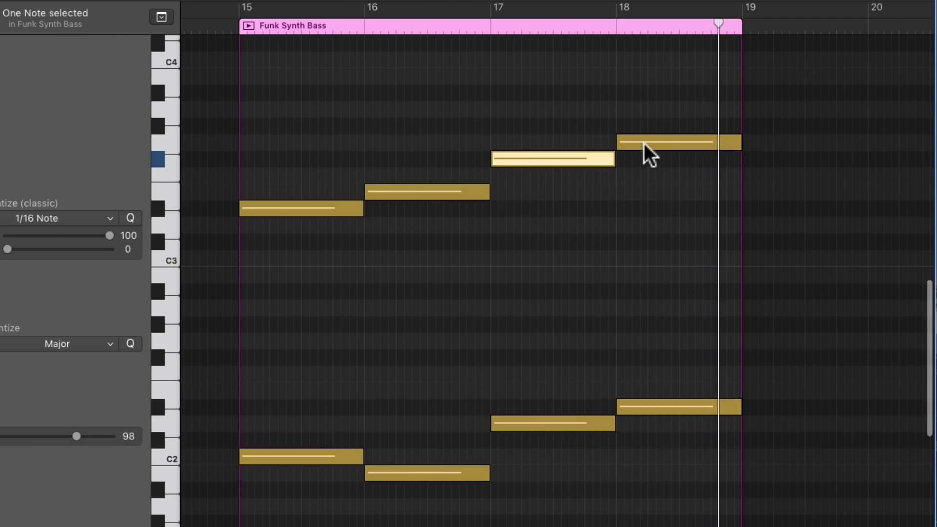
{"action": "left_click", "coordinate": [643, 142]}
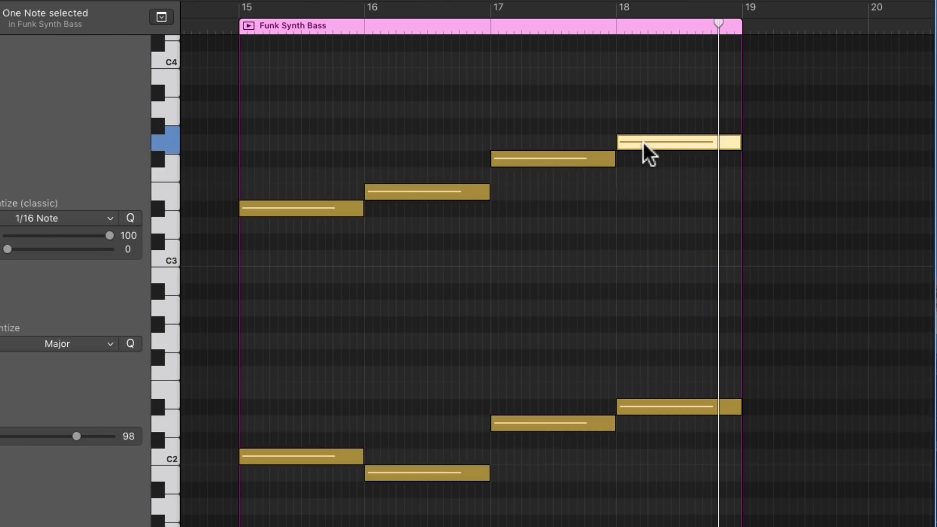
{"action": "left_click", "coordinate": [659, 409]}
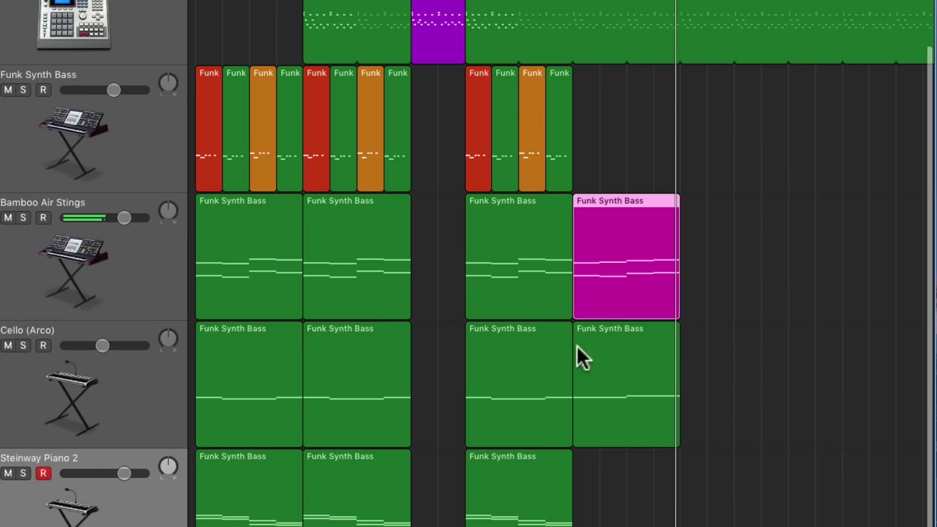
Step: In the bar 15 Cello (Arco) region, shorten the A2 note to one bar and copy it to bar 18 as G2
{"action": "left_click", "coordinate": [636, 365]}
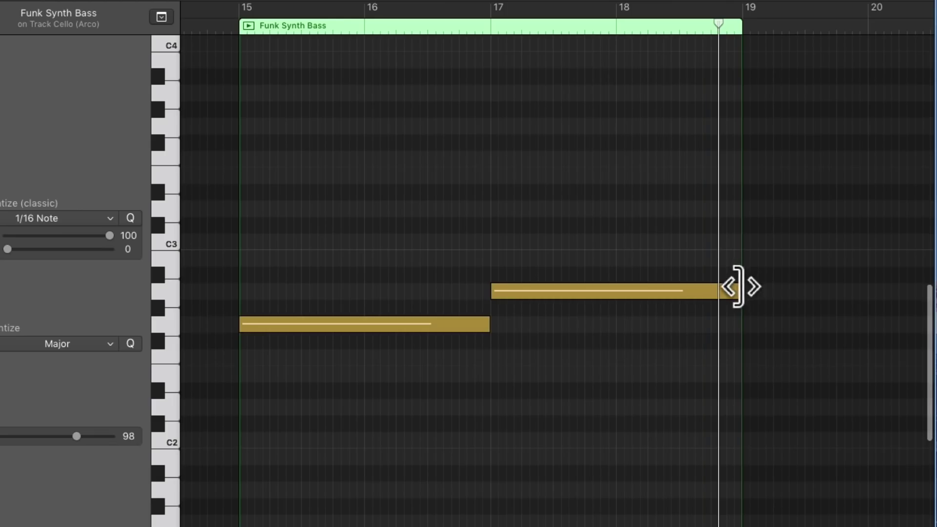
{"action": "left_click_drag", "start_coordinate": [736, 288], "coordinate": [613, 289]}
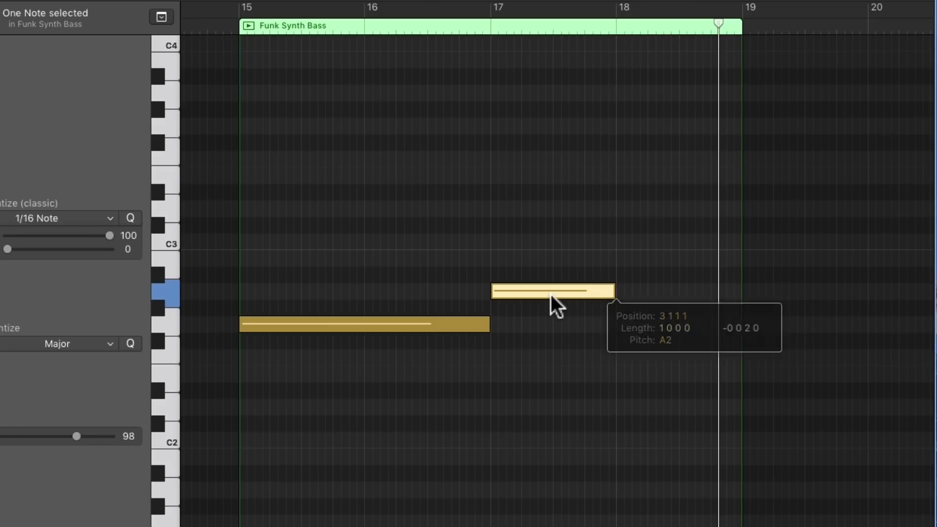
{"action": "key", "text": "alt"}
{"action": "left_click_drag", "start_coordinate": [548, 289], "coordinate": [677, 323]}
Step: Play the Bamboo Air Stings pad together with the edited cello line
{"action": "left_click", "coordinate": [664, 387]}
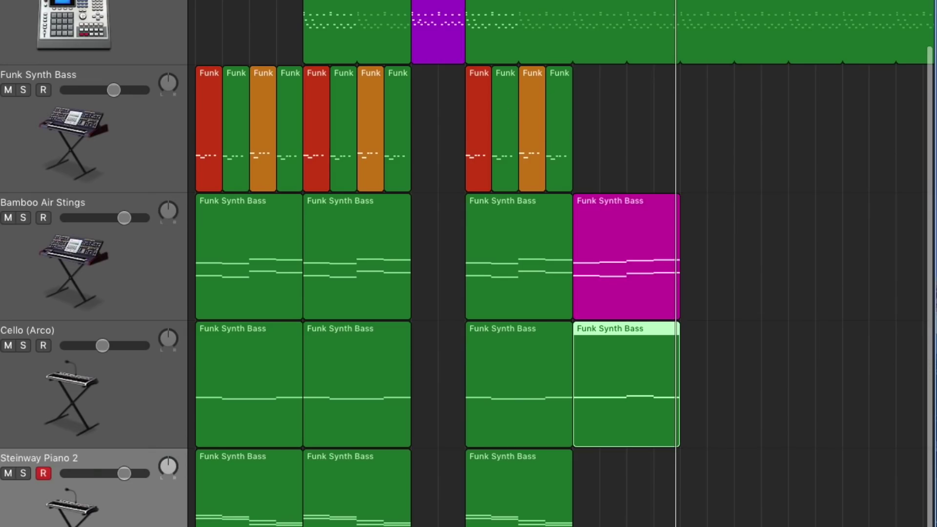
{"action": "key", "text": "space"}
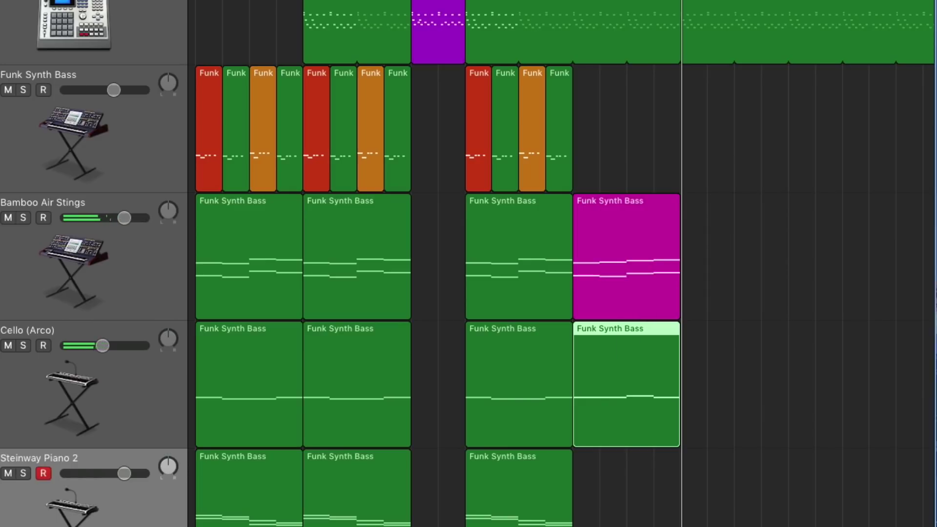
{"action": "left_click", "coordinate": [604, 290]}
Step: Copy the bar 11 Steinway Piano 2 region to bar 15
{"action": "scroll", "coordinate": [528, 501], "scroll_direction": "down", "scroll_amount": 3}
{"action": "left_click", "coordinate": [510, 448]}
{"action": "left_click_drag", "start_coordinate": [510, 449], "coordinate": [617, 449]}
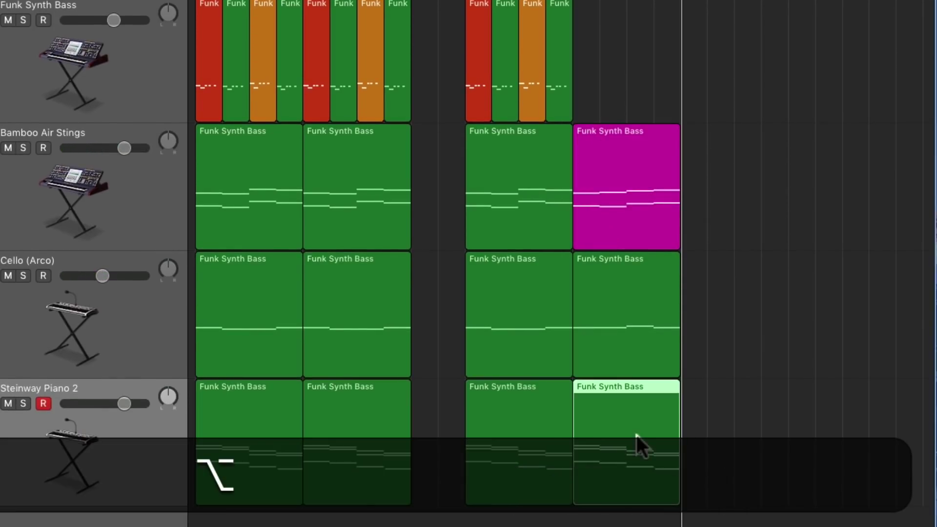
Step: Color the bar 15 Cello (Arco) region purple
{"action": "right_click", "coordinate": [625, 291]}
{"action": "left_click", "coordinate": [651, 274]}
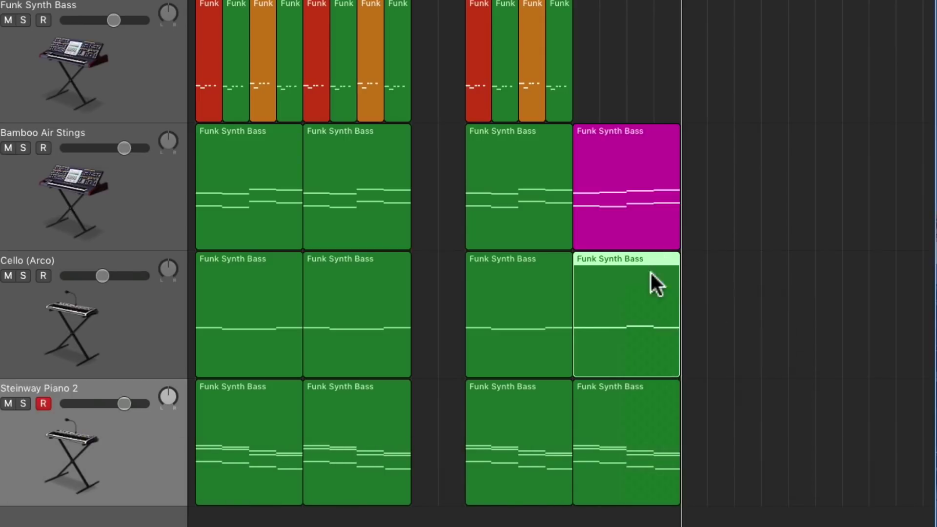
{"action": "key", "text": "alt+c"}
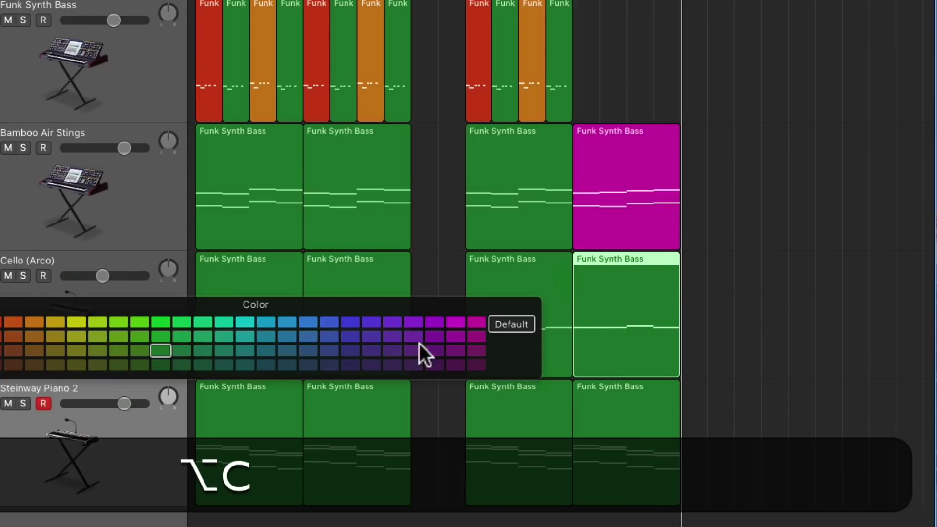
{"action": "left_click", "coordinate": [412, 322]}
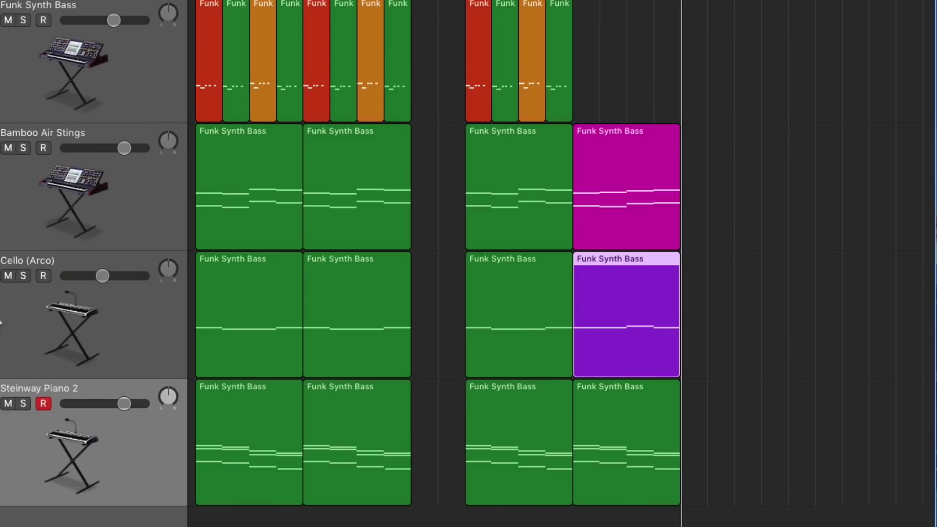
Step: Copy the bar 16 and 17 Bamboo Air Stings notes into the Steinway Piano 2 region at bar 16, and mute the pasted notes
{"action": "double_click", "coordinate": [613, 452]}
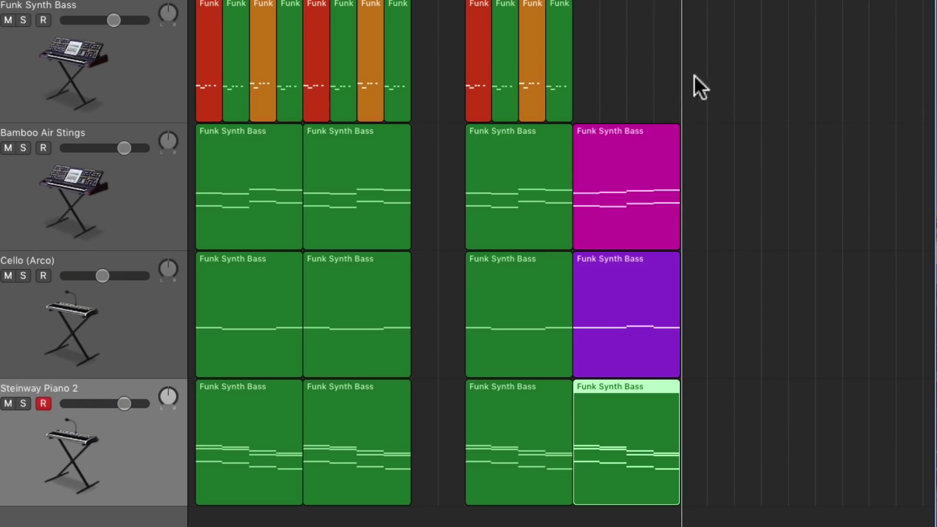
{"action": "left_click", "coordinate": [653, 201]}
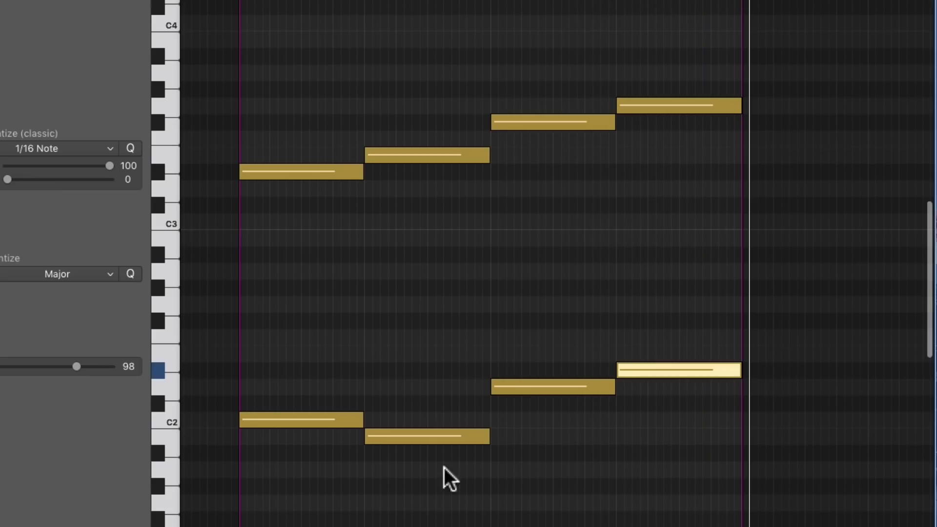
{"action": "left_click_drag", "start_coordinate": [444, 467], "coordinate": [528, 89]}
{"action": "key", "text": "super+c"}
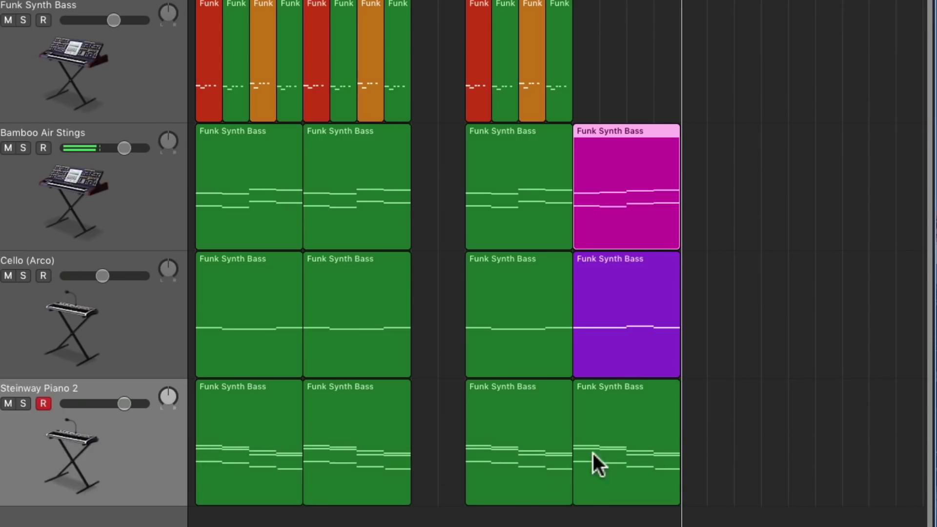
{"action": "left_click", "coordinate": [647, 451]}
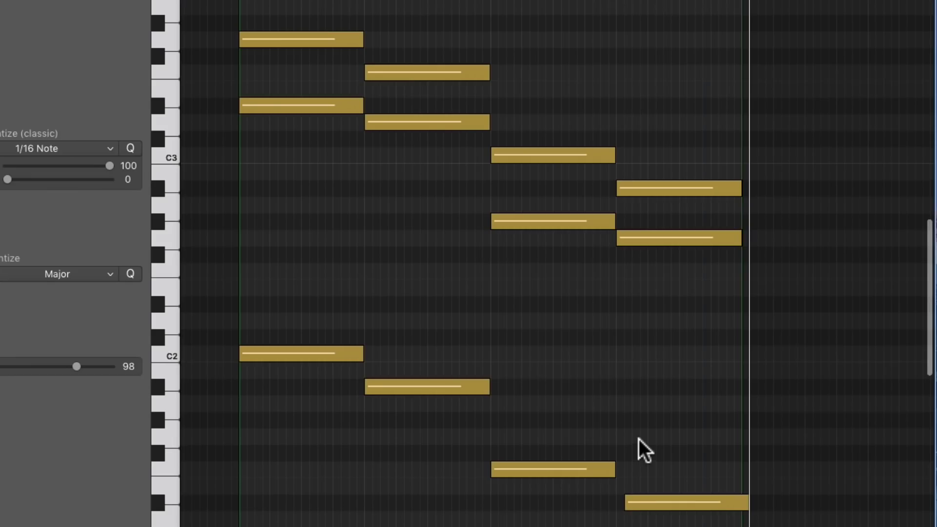
{"action": "left_click_drag", "start_coordinate": [427, 1], "coordinate": [396, 1]}
{"action": "key", "text": "comma"}
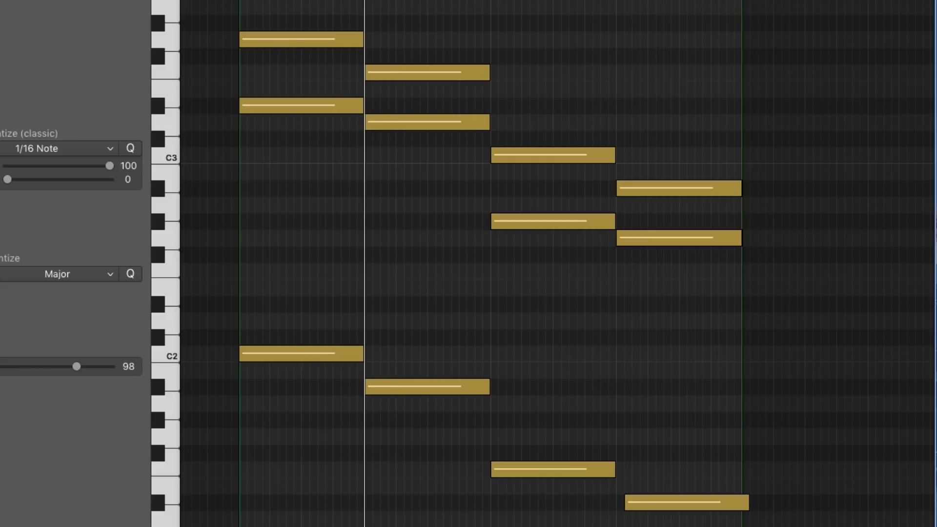
{"action": "key", "text": "super+v"}
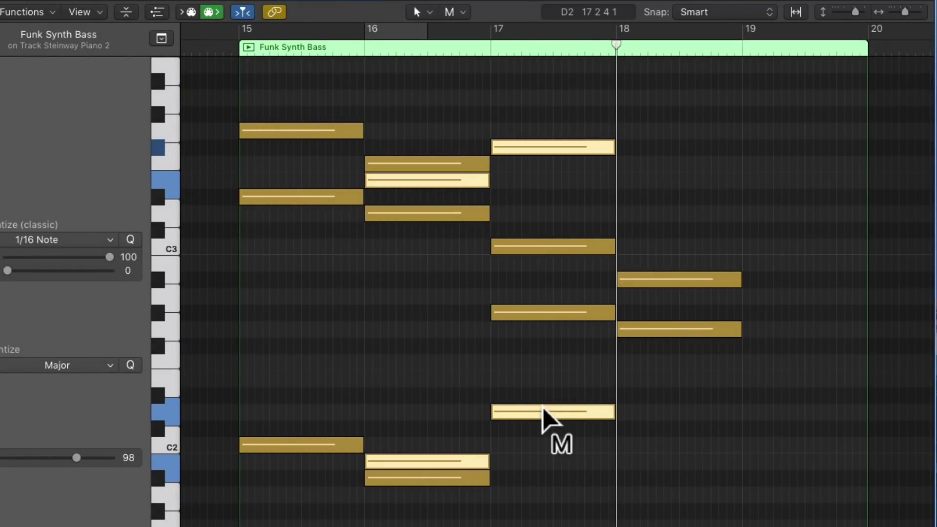
{"action": "key", "text": "m"}
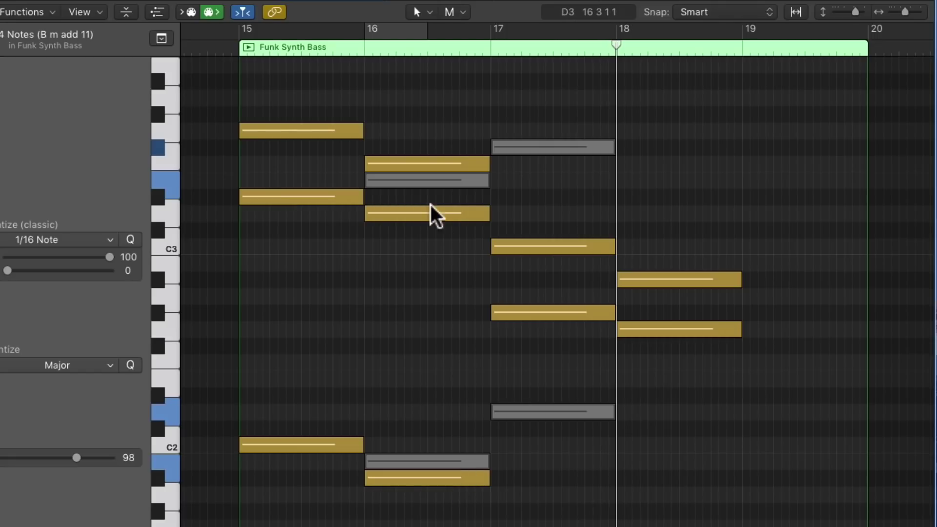
Step: In the bar 16 Steinway Piano 2 chord, lower the F3 note to E3 and raise the bass note to B1
{"action": "left_click_drag", "start_coordinate": [414, 168], "coordinate": [411, 181]}
{"action": "left_click", "coordinate": [399, 213]}
{"action": "left_click_drag", "start_coordinate": [399, 213], "coordinate": [437, 466]}
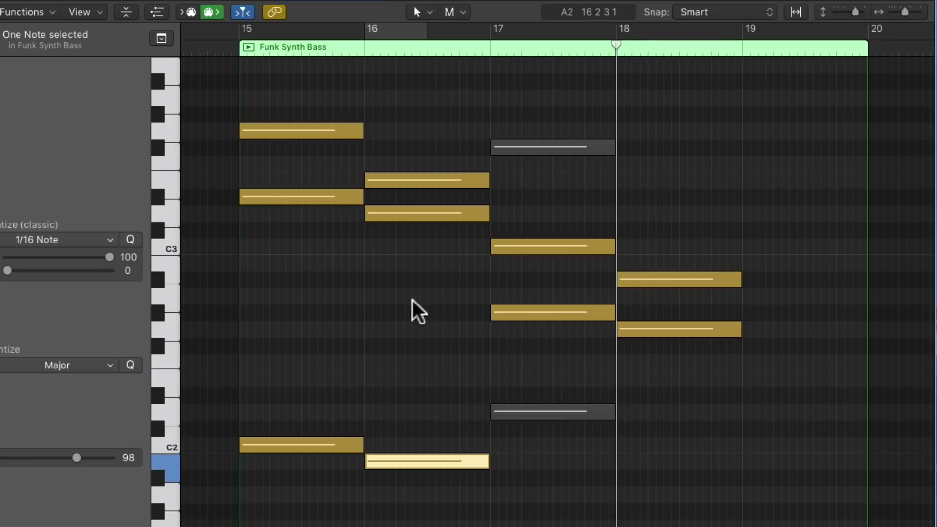
Step: Play the edited Steinway Piano 2 chords from bar 15
{"action": "left_click", "coordinate": [232, 51]}
{"action": "key", "text": "space"}
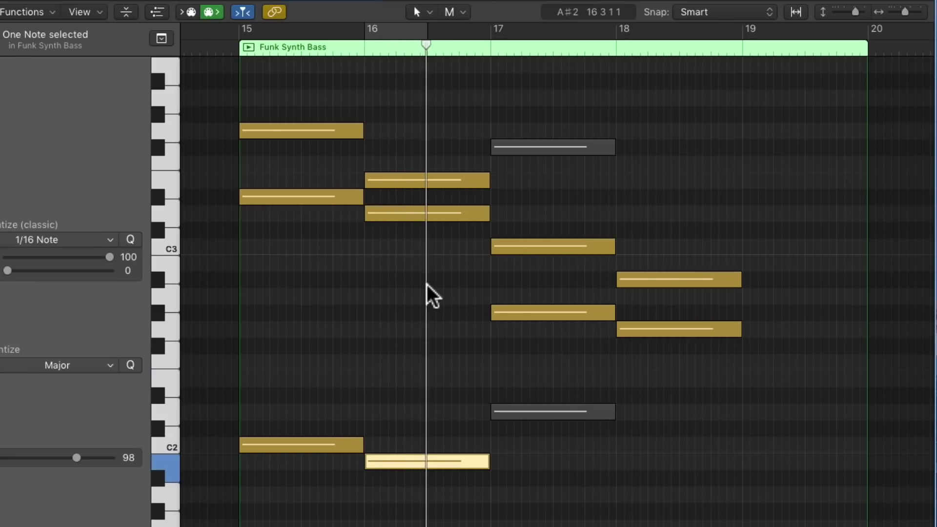
{"action": "key", "text": "space"}
Step: Select notes across bars 16 and 17 in the Steinway Piano 2 region and delete them
{"action": "scroll", "coordinate": [433, 364], "scroll_direction": "up", "scroll_amount": 1}
{"action": "left_click_drag", "start_coordinate": [433, 526], "coordinate": [550, 131]}
{"action": "key", "text": "Delete"}
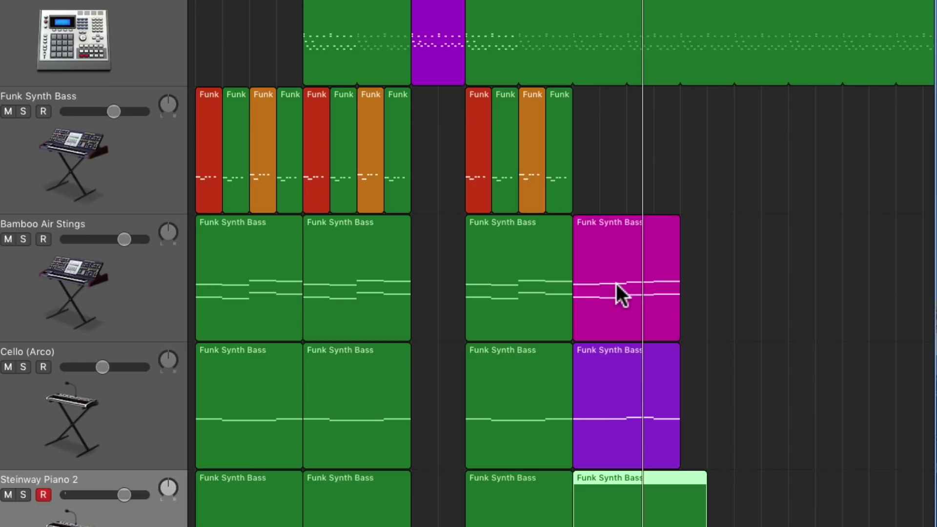
Step: Reopen the bar 15 Bamboo Air Stings region and compare its bar 16 and bar 17 notes by ear
{"action": "double_click", "coordinate": [617, 303]}
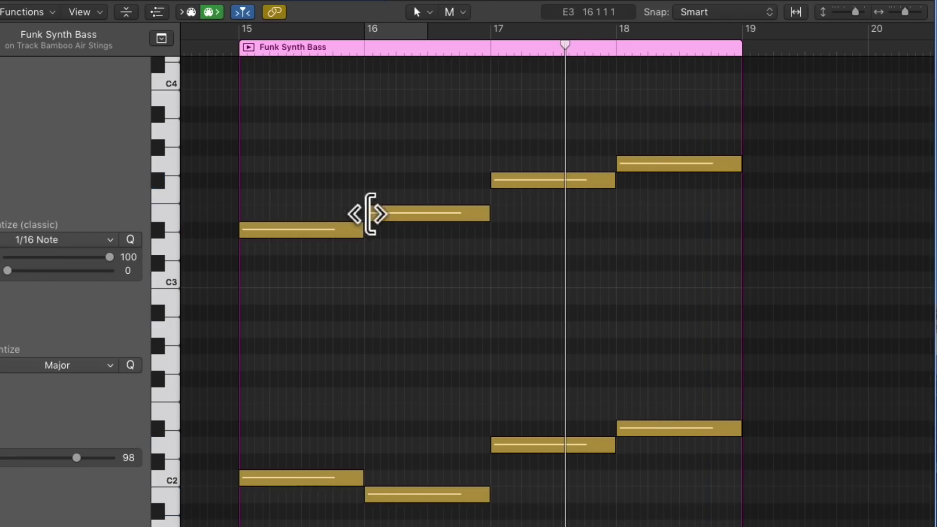
{"action": "left_click", "coordinate": [395, 217]}
{"action": "left_click", "coordinate": [396, 498]}
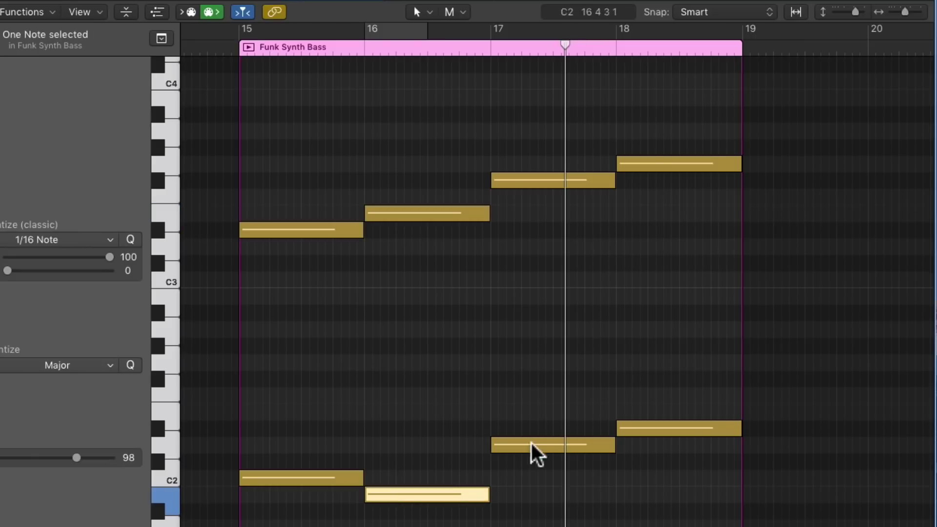
{"action": "left_click", "coordinate": [531, 444]}
{"action": "left_click", "coordinate": [530, 180]}
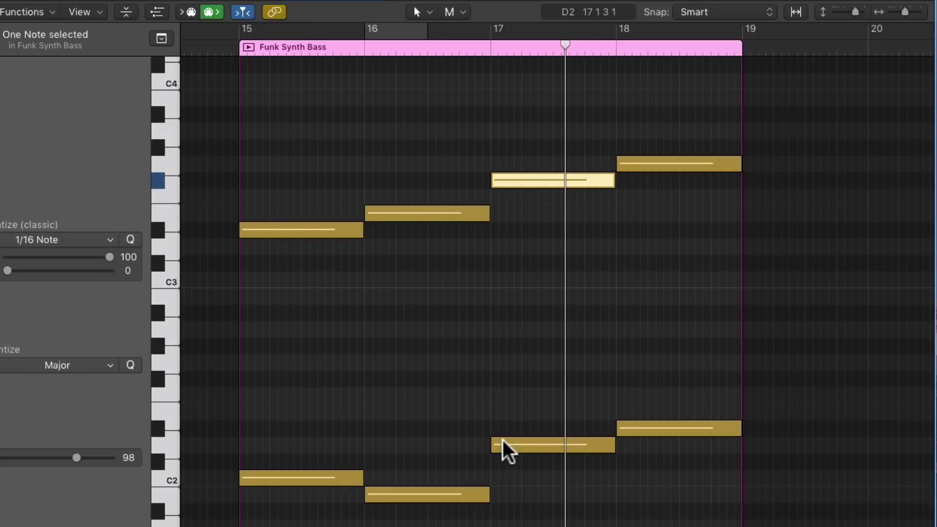
{"action": "left_click", "coordinate": [526, 446]}
{"action": "left_click", "coordinate": [400, 215]}
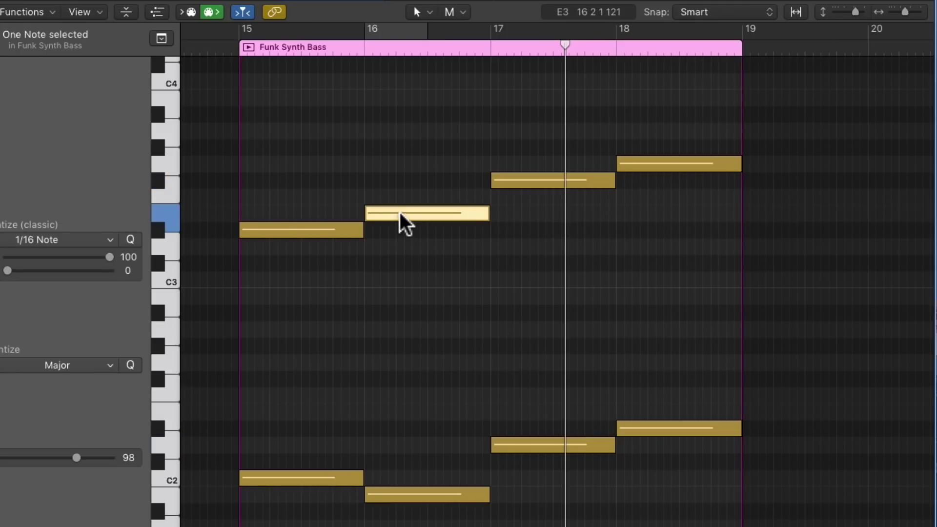
{"action": "left_click", "coordinate": [399, 494]}
{"action": "left_click", "coordinate": [388, 213]}
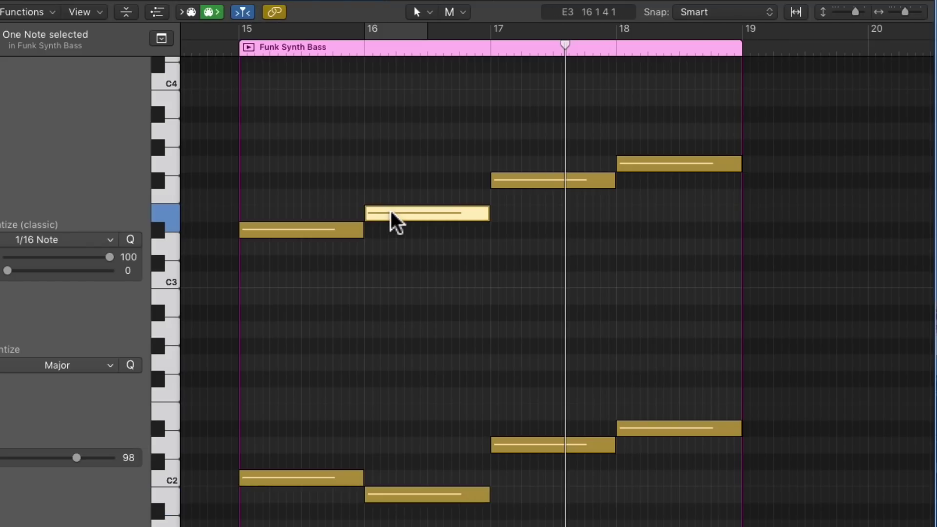
Step: Reopen the bar 15 Steinway Piano 2 region and add bass notes E1 in bar 16 and D1 in bar 17
{"action": "left_click", "coordinate": [410, 495]}
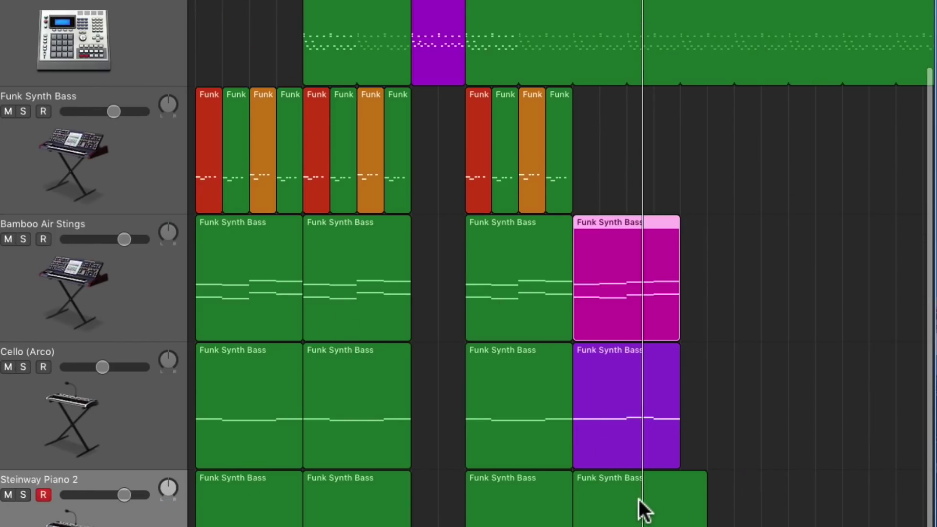
{"action": "double_click", "coordinate": [642, 509]}
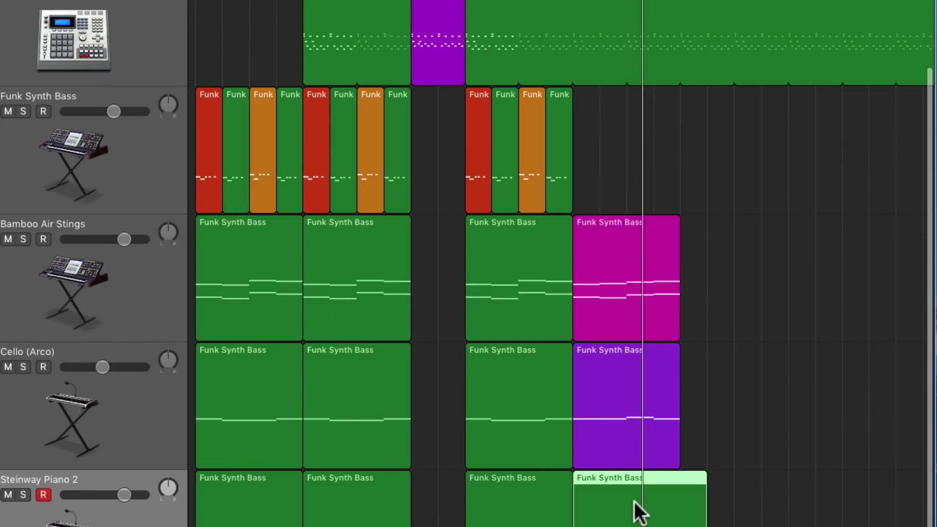
{"action": "left_click", "coordinate": [292, 446]}
{"action": "left_click_drag", "start_coordinate": [291, 454], "coordinate": [423, 526]}
{"action": "mouse_move", "coordinate": [473, 481]}
{"action": "left_mouse_down"}
{"action": "mouse_move", "coordinate": [466, 496]}
{"action": "mouse_move", "coordinate": [553, 495]}
{"action": "mouse_move", "coordinate": [581, 518]}
{"action": "mouse_move", "coordinate": [481, 513]}
{"action": "mouse_move", "coordinate": [464, 508]}
{"action": "mouse_move", "coordinate": [461, 488]}
{"action": "left_mouse_up"}
{"action": "left_click", "coordinate": [339, 342]}
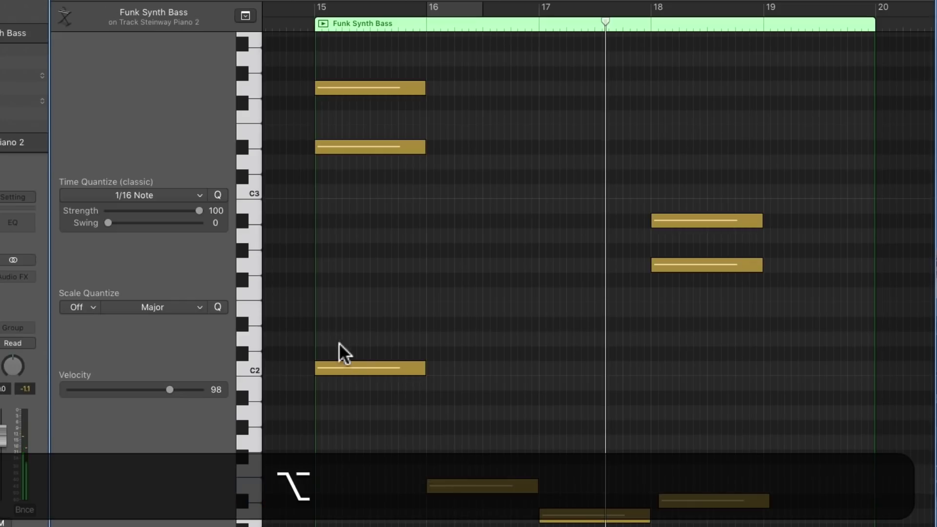
Step: Copy notes from the bar 15 piano chord into bar 16 as B2 and G2, aligned to the bar start
{"action": "scroll", "coordinate": [443, 276], "scroll_direction": "up", "scroll_amount": 3}
{"action": "left_click", "coordinate": [358, 230]}
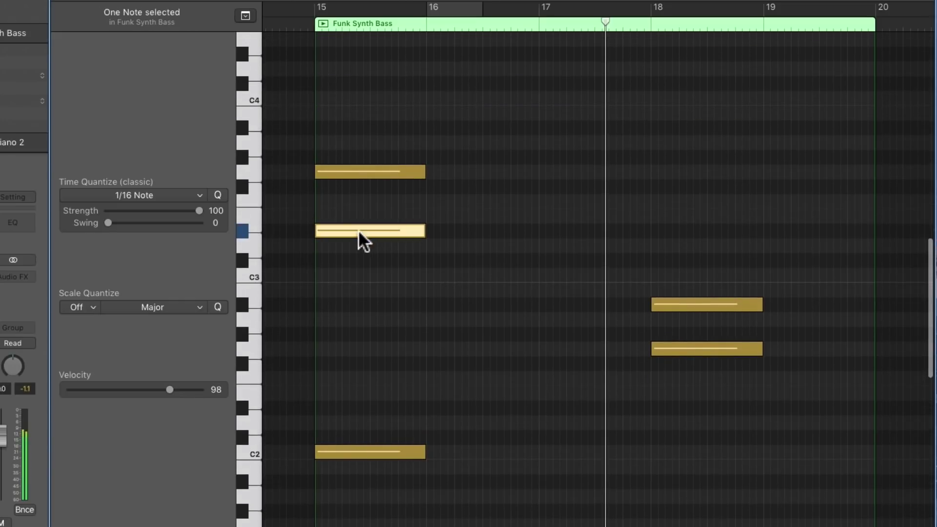
{"action": "left_click_drag", "start_coordinate": [344, 228], "coordinate": [452, 283]}
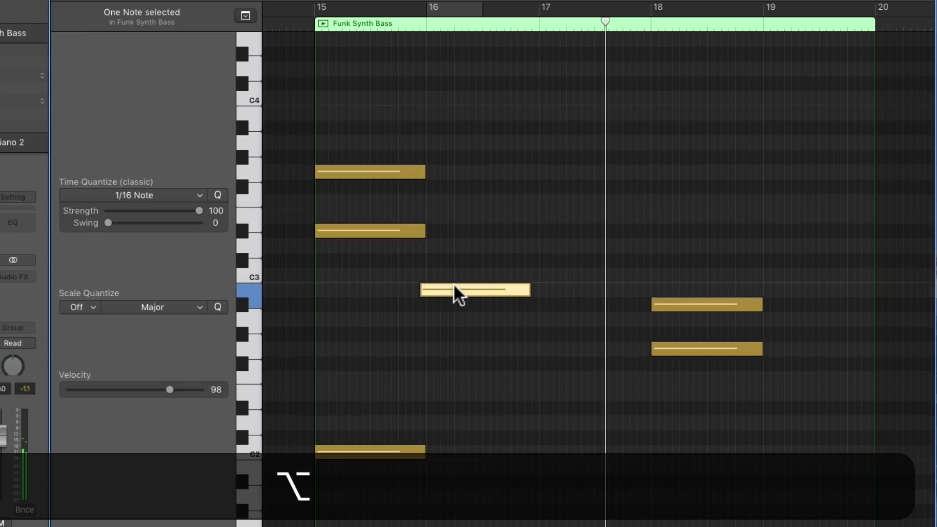
{"action": "mouse_move", "coordinate": [453, 283]}
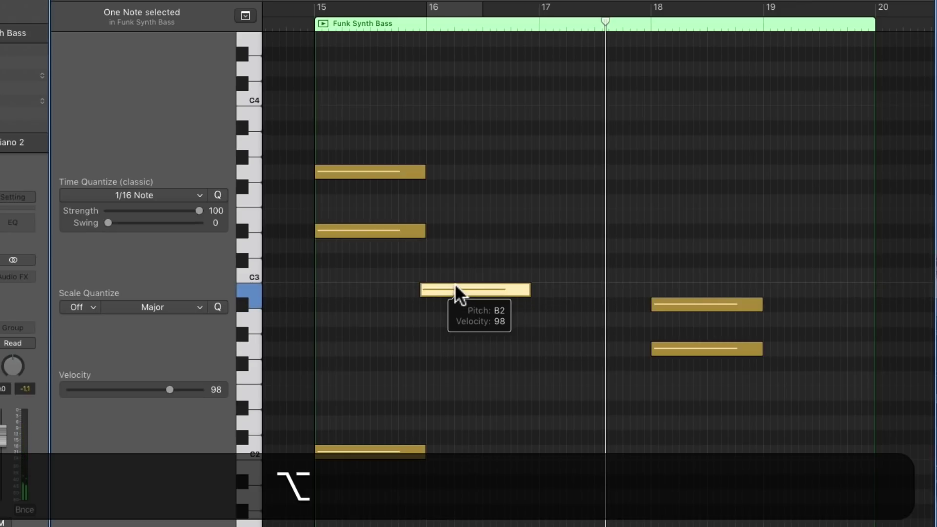
{"action": "mouse_move", "coordinate": [455, 292]}
{"action": "left_mouse_down"}
{"action": "mouse_move", "coordinate": [464, 347]}
{"action": "mouse_move", "coordinate": [445, 287]}
{"action": "left_mouse_up"}
{"action": "left_click", "coordinate": [460, 321]}
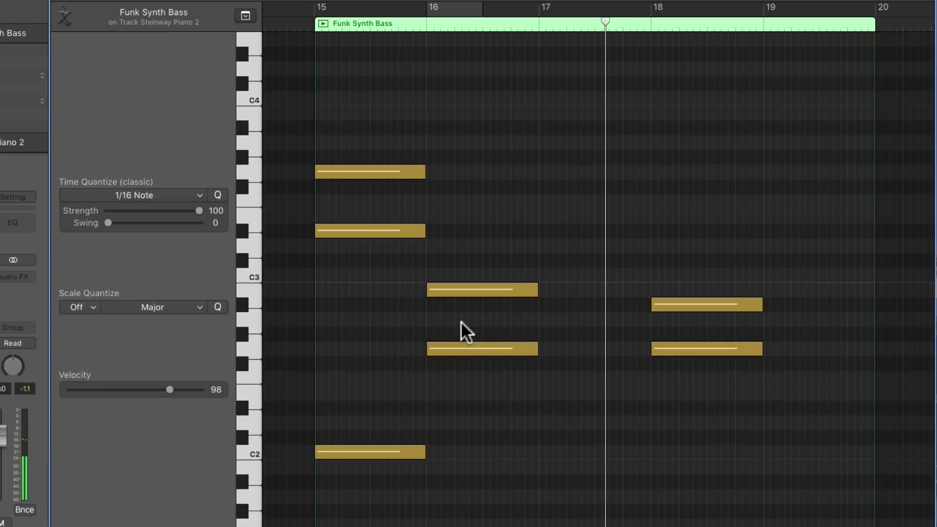
Step: Copy the bar 16 upper piano notes into bar 17 as A2 and F#2
{"action": "scroll", "coordinate": [460, 321], "scroll_direction": "right", "scroll_amount": 3}
{"action": "left_click_drag", "start_coordinate": [358, 343], "coordinate": [446, 317]}
{"action": "left_click", "coordinate": [381, 384]}
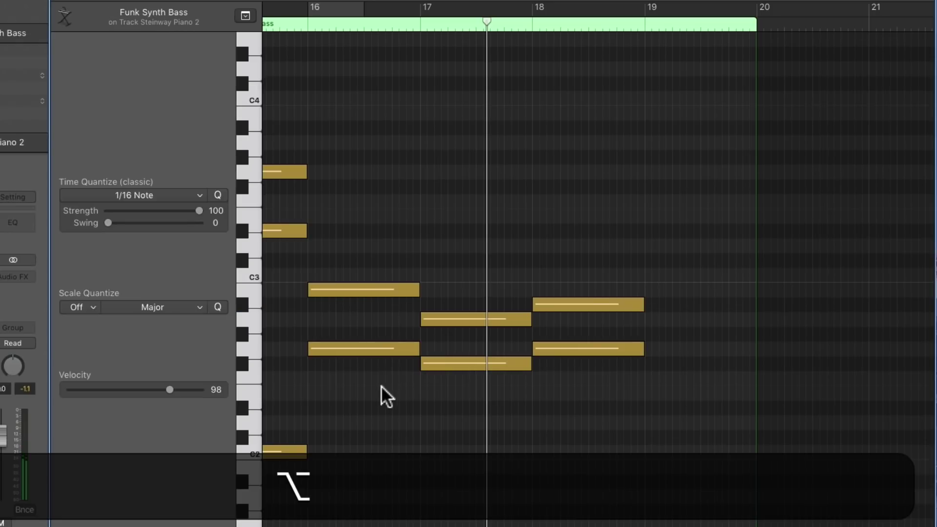
Step: Try lowering the bar 15 piano chord's G3 note to G2, and undo the move
{"action": "scroll", "coordinate": [378, 385], "scroll_direction": "left", "scroll_amount": 3}
{"action": "scroll", "coordinate": [376, 387], "scroll_direction": "left", "scroll_amount": 1}
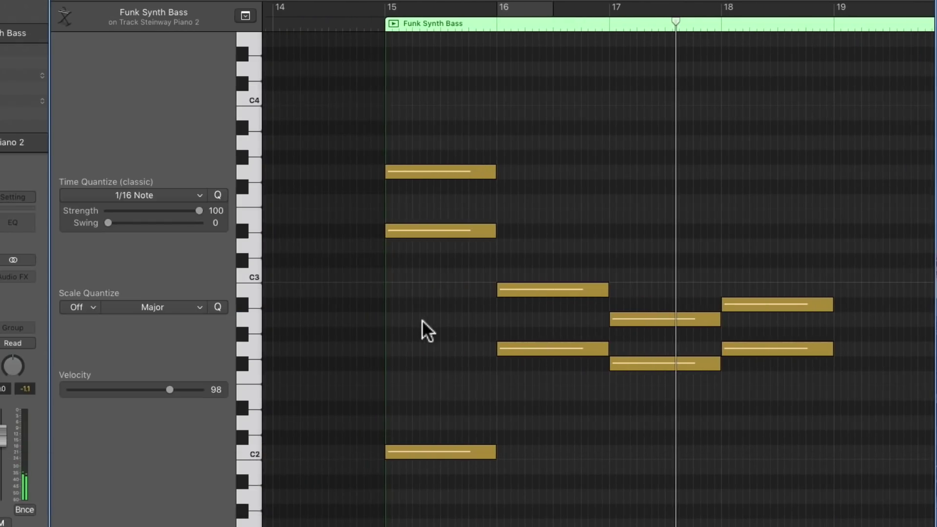
{"action": "left_click", "coordinate": [422, 169]}
{"action": "left_click_drag", "start_coordinate": [420, 175], "coordinate": [418, 351]}
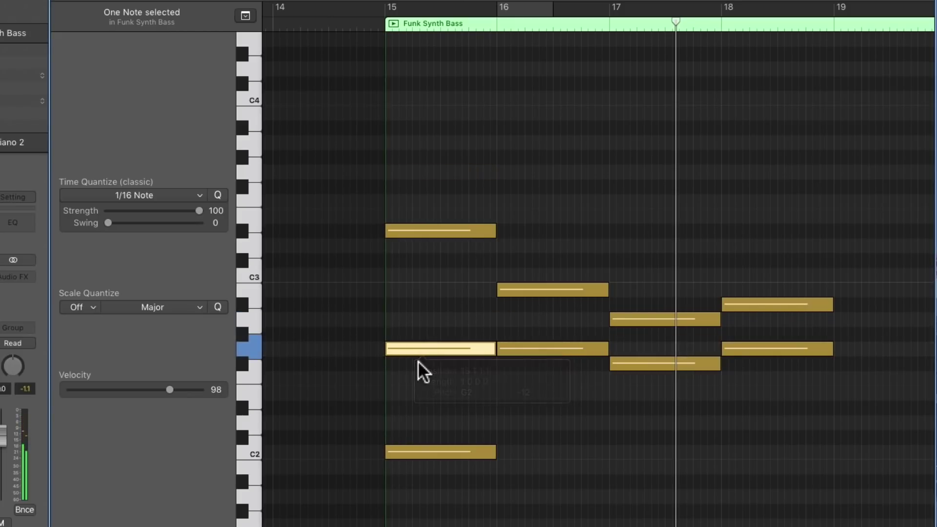
{"action": "left_click", "coordinate": [357, 22]}
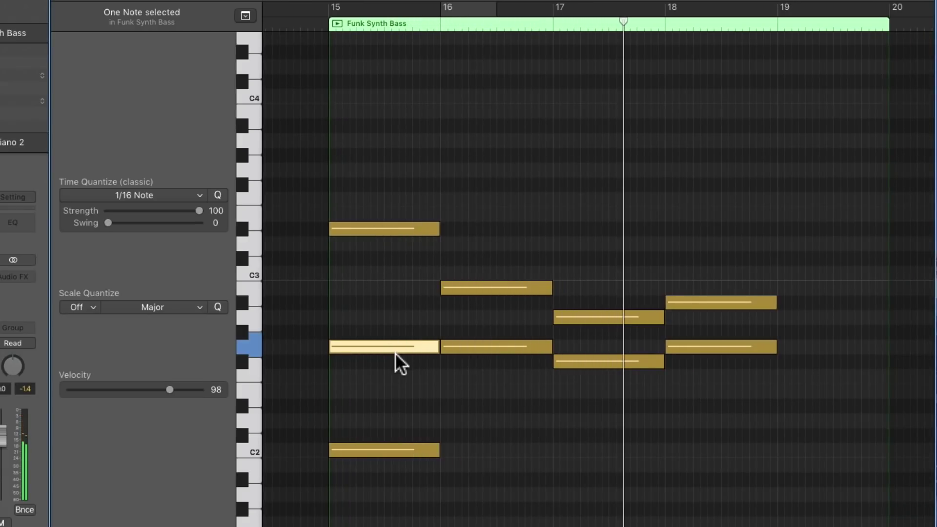
{"action": "key", "text": "super+z"}
{"action": "left_click", "coordinate": [434, 127]}
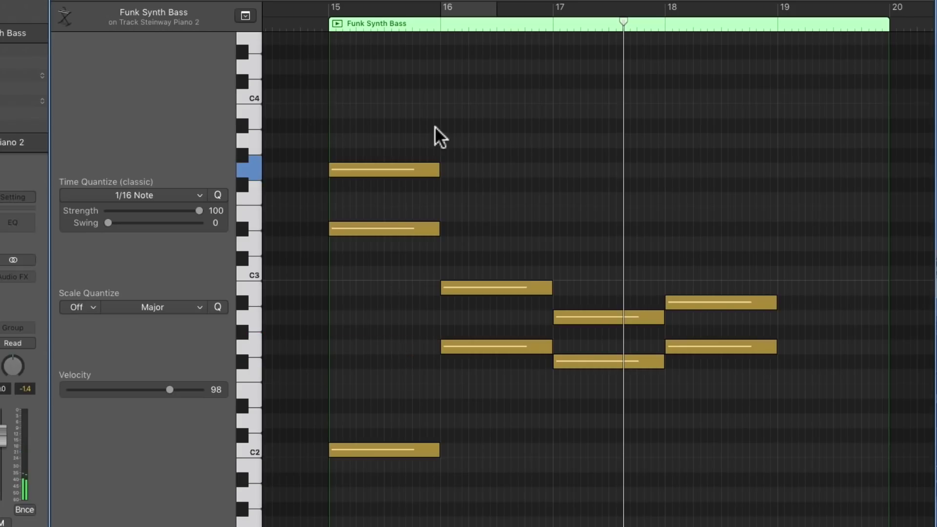
Step: Play the four revised Steinway Piano 2 chords from bar 15 through the end of the region
{"action": "key", "text": "space"}
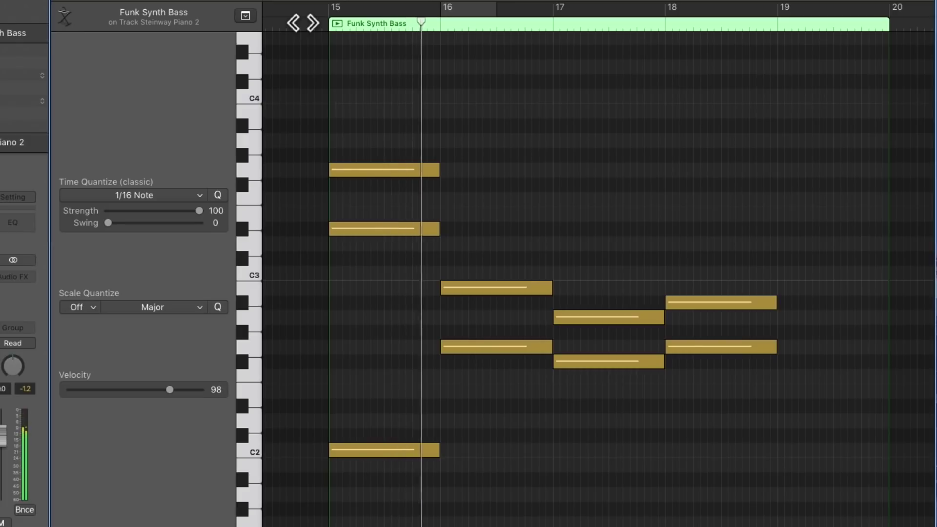
{"action": "scroll", "coordinate": [455, 249], "scroll_direction": "right", "scroll_amount": 4}
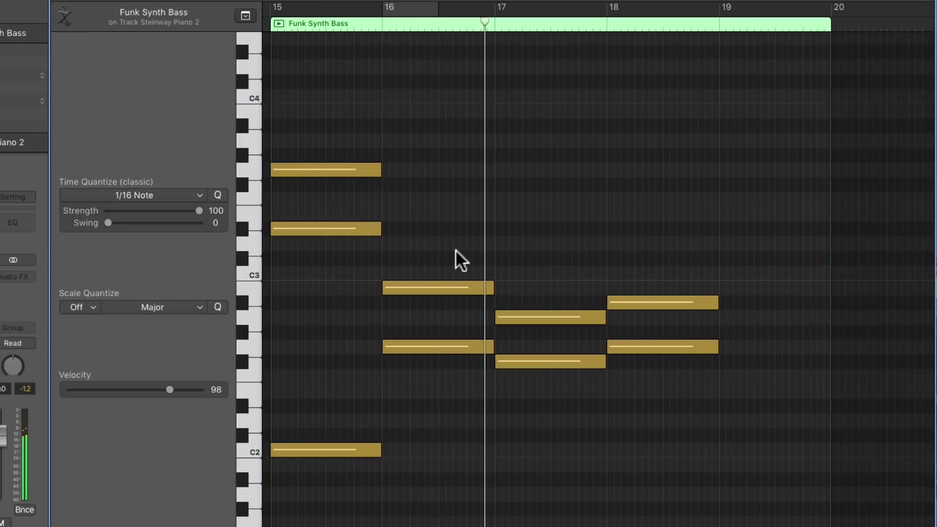
{"action": "scroll", "coordinate": [454, 250], "scroll_direction": "left", "scroll_amount": 3}
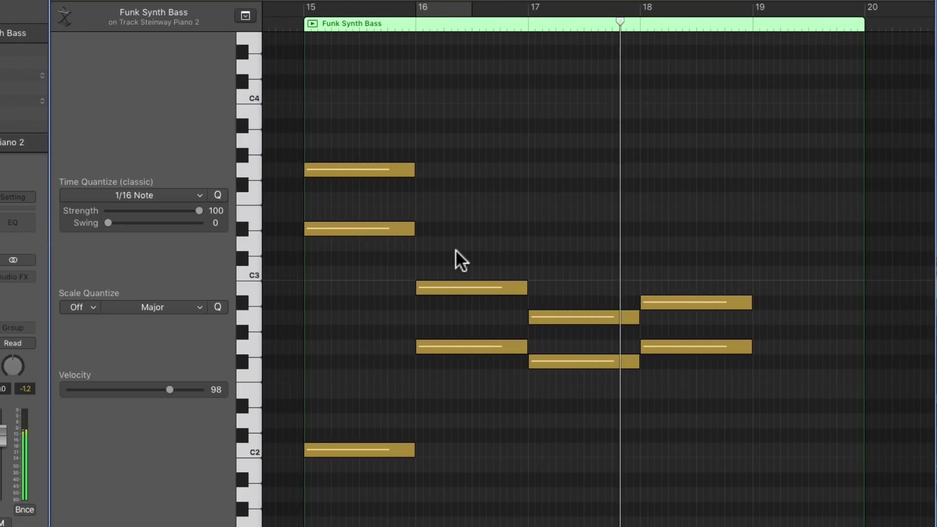
{"action": "scroll", "coordinate": [455, 250], "scroll_direction": "right", "scroll_amount": 5}
{"action": "scroll", "coordinate": [455, 249], "scroll_direction": "down", "scroll_amount": 5}
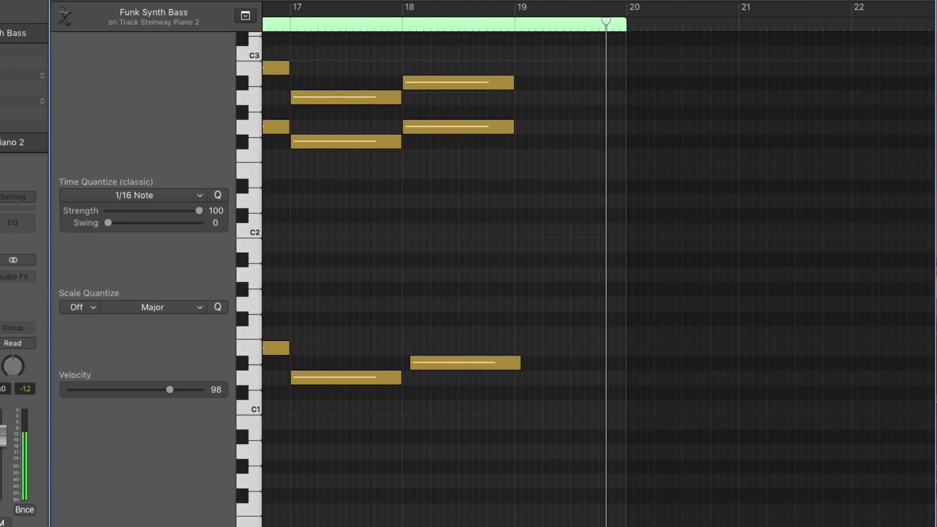
Step: Return to the arrangement and shorten the bar 15 Steinway Piano 2 region to end at bar 19
{"action": "key", "text": "p"}
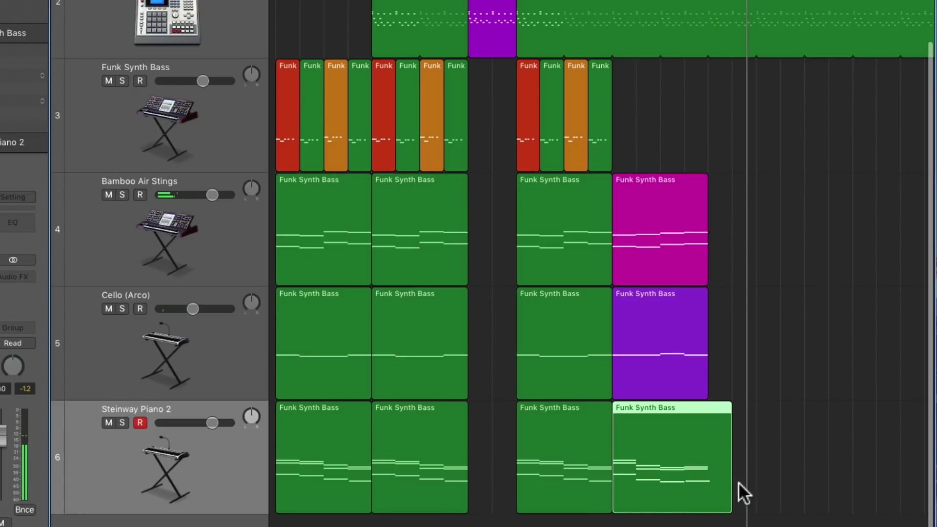
{"action": "left_click_drag", "start_coordinate": [723, 492], "coordinate": [702, 488]}
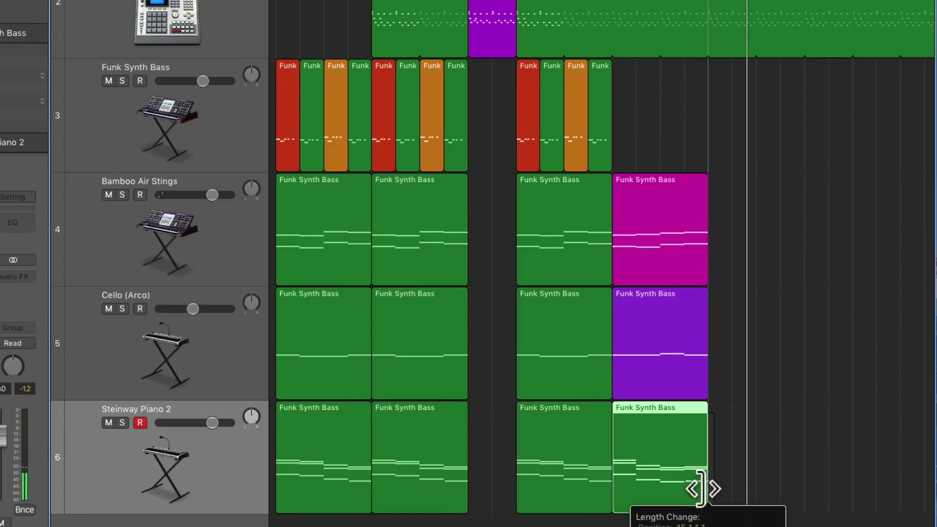
{"action": "left_click", "coordinate": [793, 477]}
Step: Recolor the bar 15 Steinway Piano 2 region blue
{"action": "left_click", "coordinate": [638, 419]}
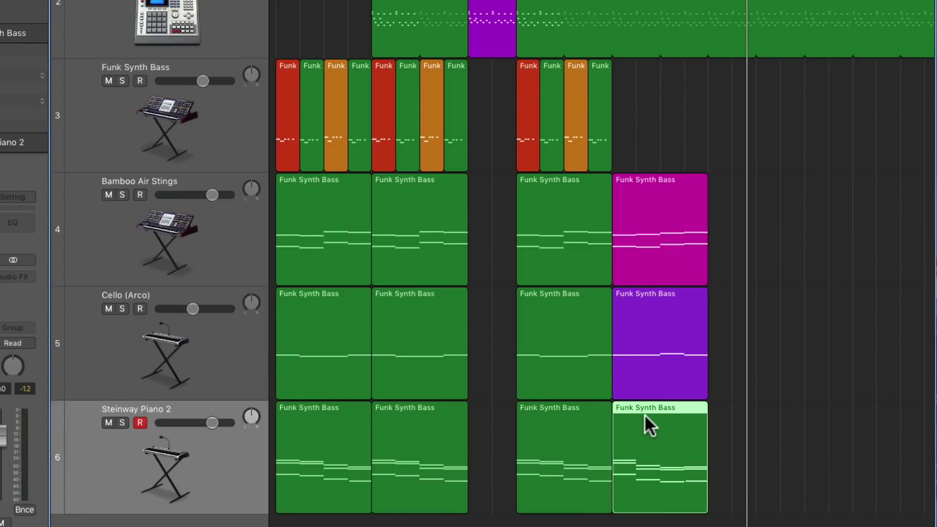
{"action": "right_click", "coordinate": [645, 415]}
{"action": "mouse_move", "coordinate": [665, 421]}
{"action": "left_click", "coordinate": [909, 355]}
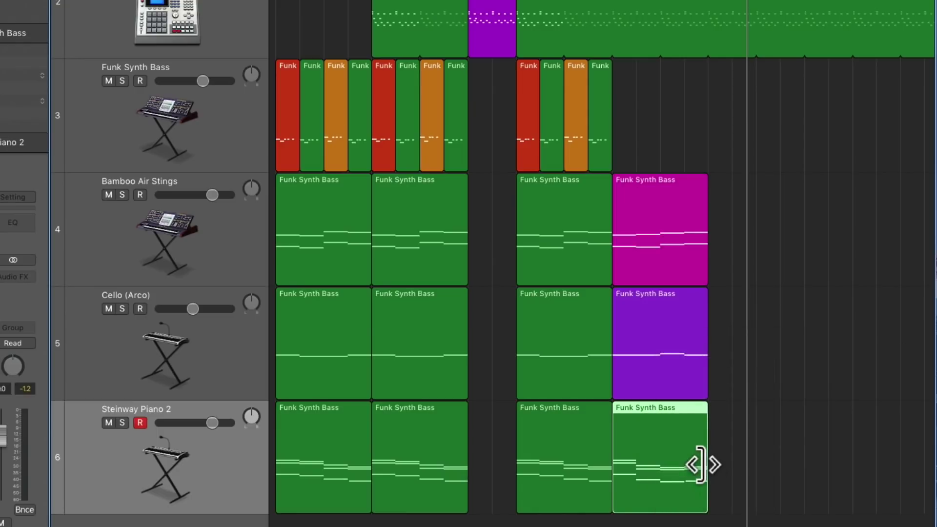
{"action": "key", "text": "alt+c"}
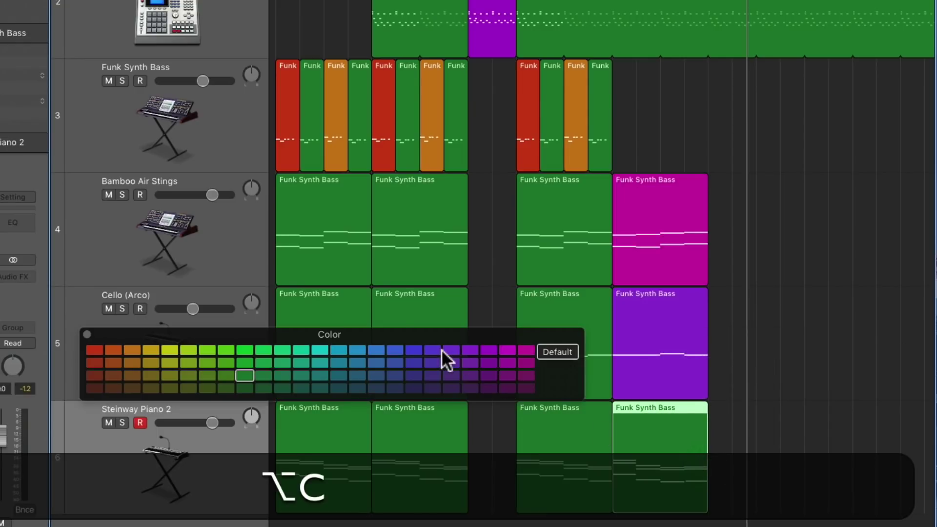
{"action": "left_click", "coordinate": [397, 349]}
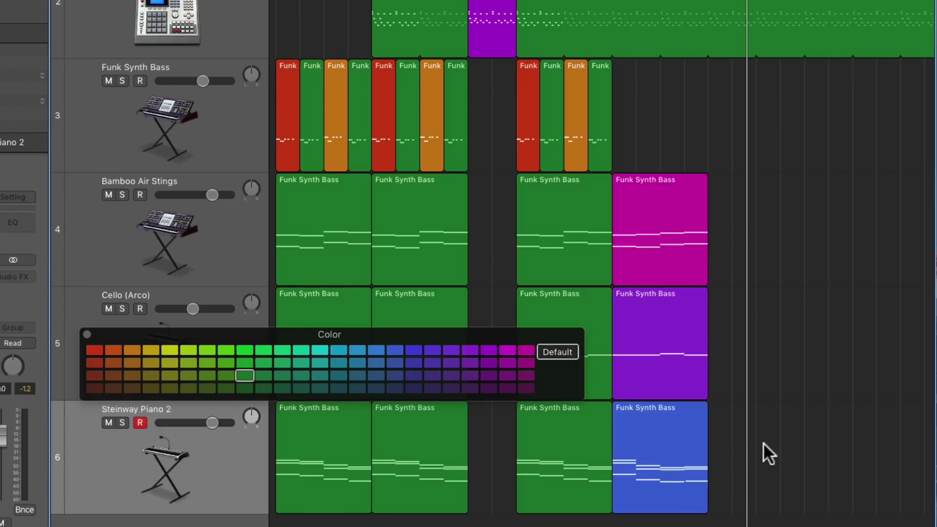
{"action": "left_click", "coordinate": [88, 334]}
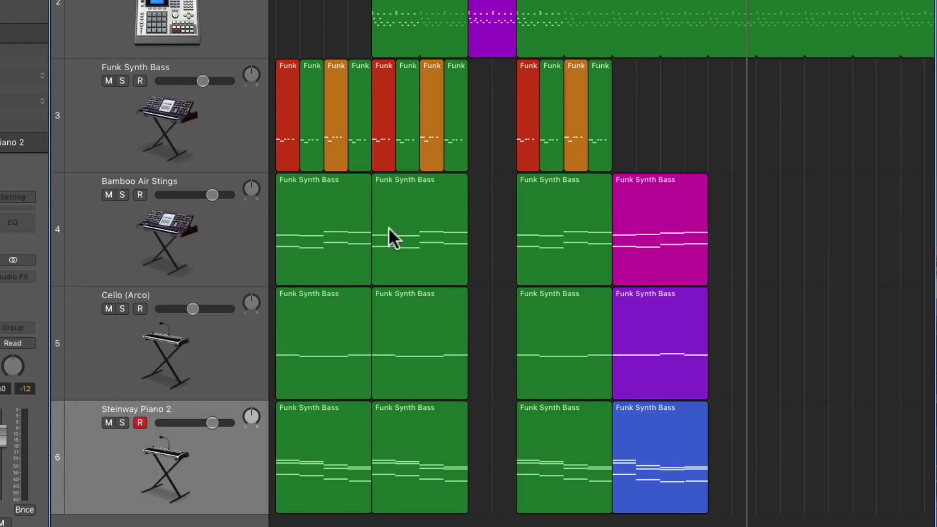
Step: Copy the bar 15 pad, cello and piano regions to bar 19, plus red bass regions to bars 19 and 20 and a green one to bar 22
{"action": "left_click_drag", "start_coordinate": [744, 485], "coordinate": [733, 170]}
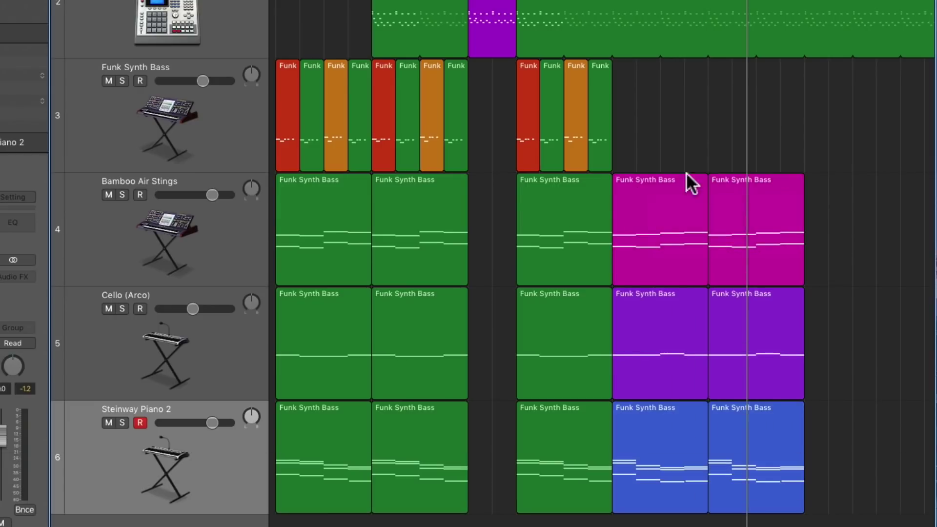
{"action": "left_click", "coordinate": [605, 89]}
{"action": "left_click_drag", "start_coordinate": [598, 63], "coordinate": [792, 67]}
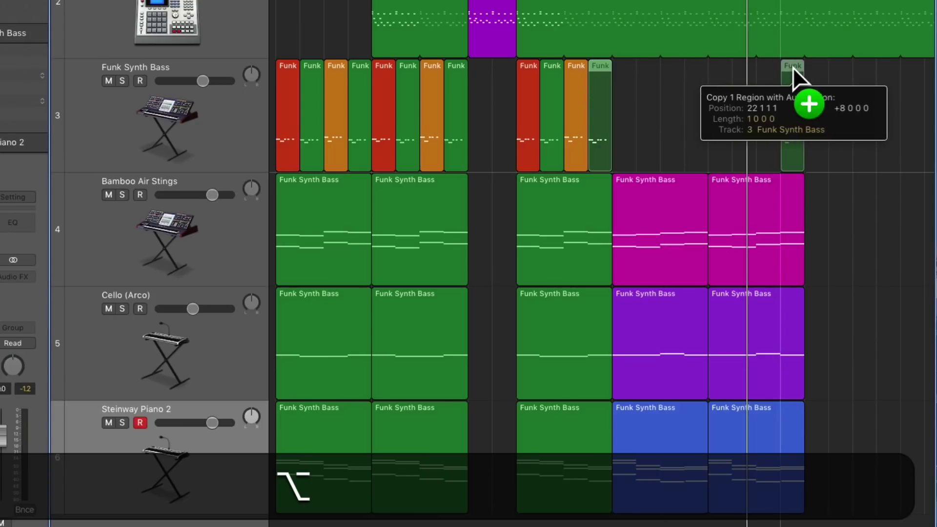
{"action": "left_click_drag", "start_coordinate": [525, 69], "coordinate": [744, 64]}
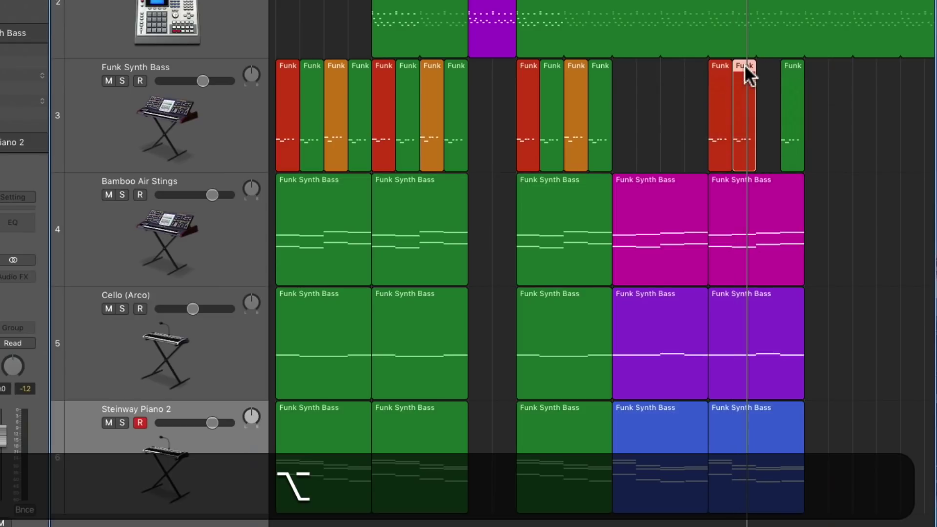
Step: In the bar 20 Funk Synth Bass region, raise the four D#1 notes to E1 and lower the C1 note to B0
{"action": "double_click", "coordinate": [744, 63]}
{"action": "left_click_drag", "start_coordinate": [638, 234], "coordinate": [708, 260]}
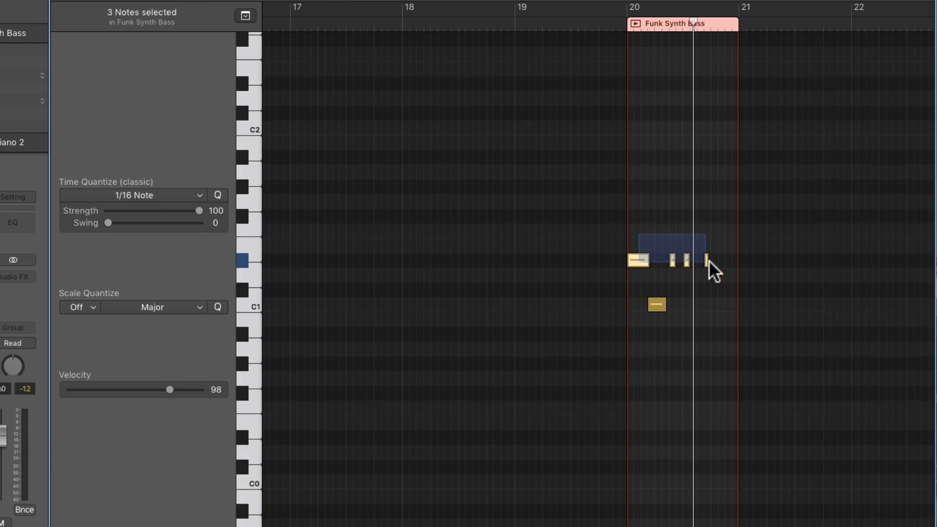
{"action": "left_click_drag", "start_coordinate": [638, 256], "coordinate": [637, 244]}
{"action": "left_click", "coordinate": [657, 303]}
{"action": "left_click_drag", "start_coordinate": [657, 303], "coordinate": [651, 330]}
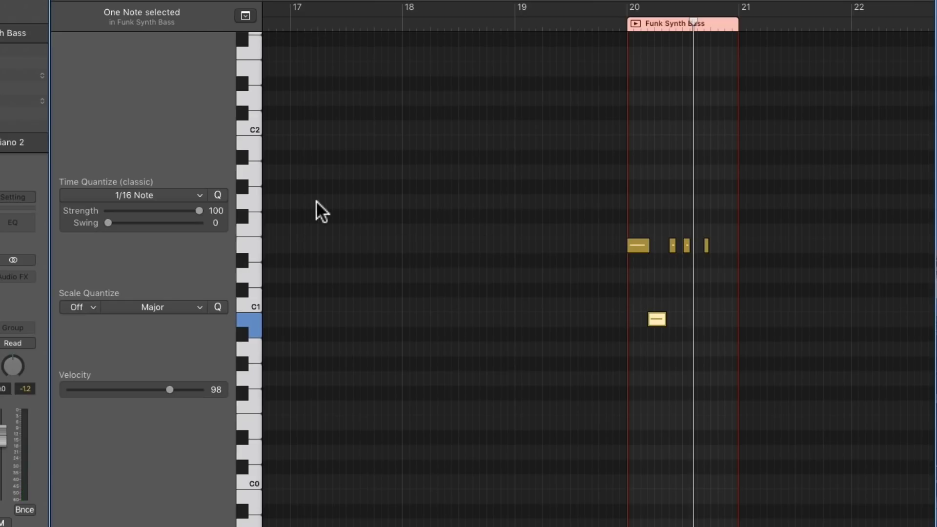
{"action": "key", "text": "p"}
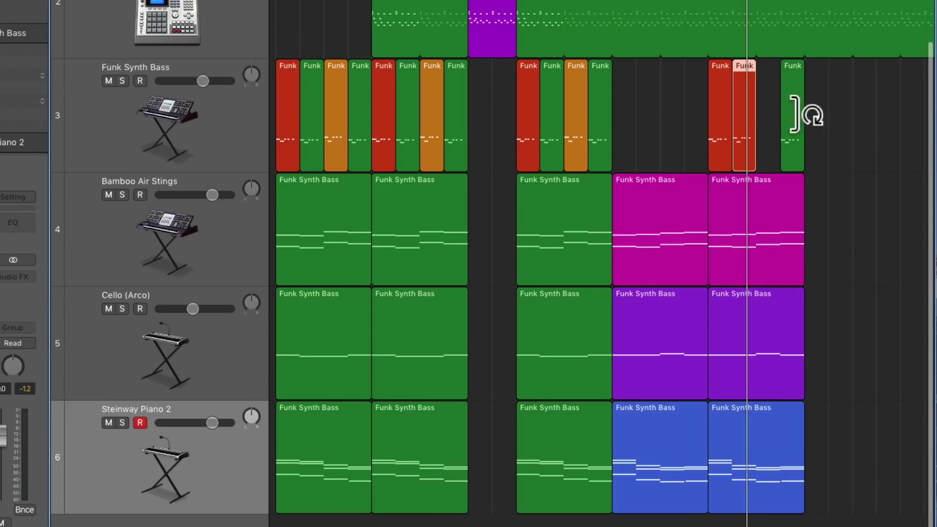
Step: Recolor the edited bar 20 Funk Synth Bass region blue
{"action": "key", "text": "alt+c"}
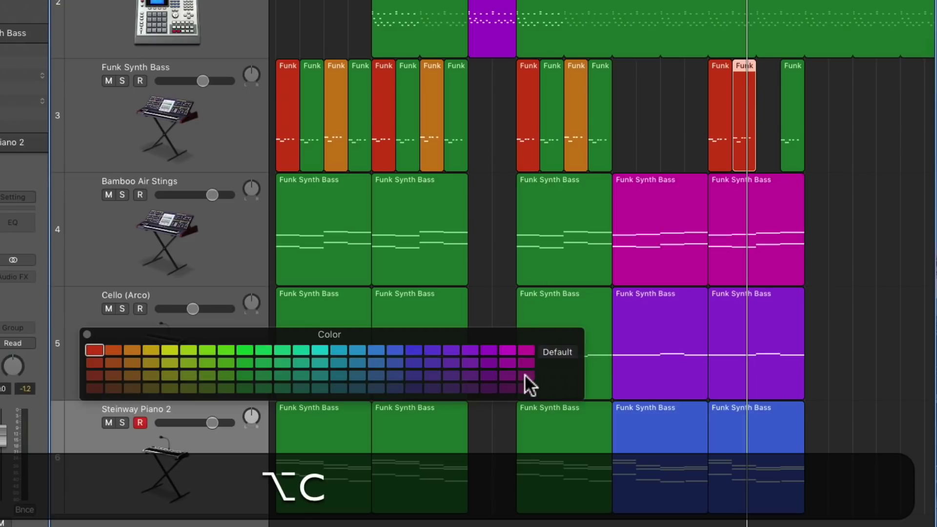
{"action": "left_click", "coordinate": [396, 349]}
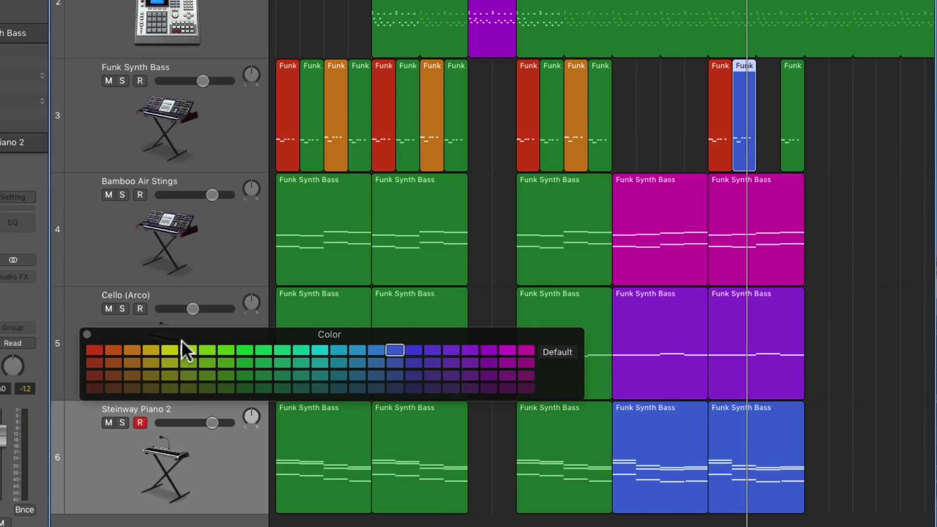
{"action": "left_click", "coordinate": [87, 335]}
Step: Copy the blue bass region to bar 21 and lower its four upper notes to D1 and its low note to A0
{"action": "left_click_drag", "start_coordinate": [744, 67], "coordinate": [767, 69]}
{"action": "double_click", "coordinate": [768, 68]}
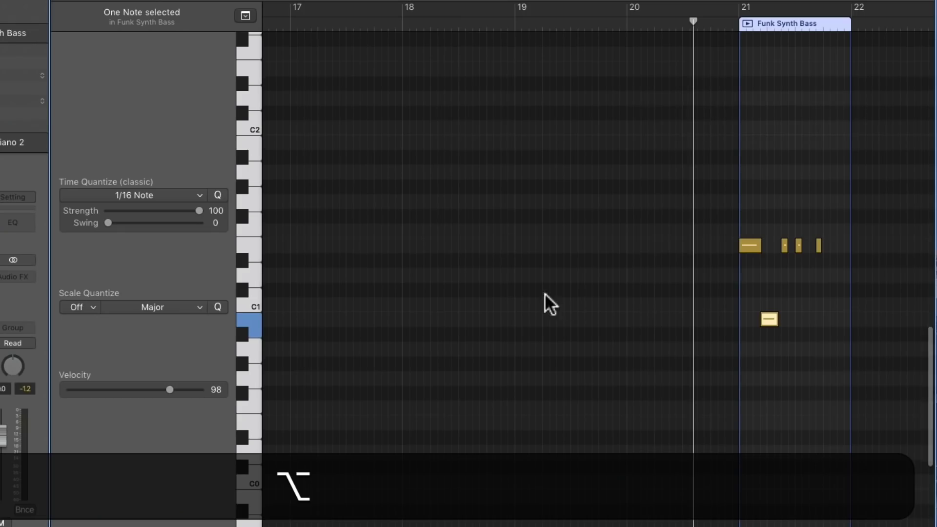
{"action": "left_click_drag", "start_coordinate": [768, 318], "coordinate": [771, 348]}
{"action": "left_click_drag", "start_coordinate": [826, 229], "coordinate": [827, 230]}
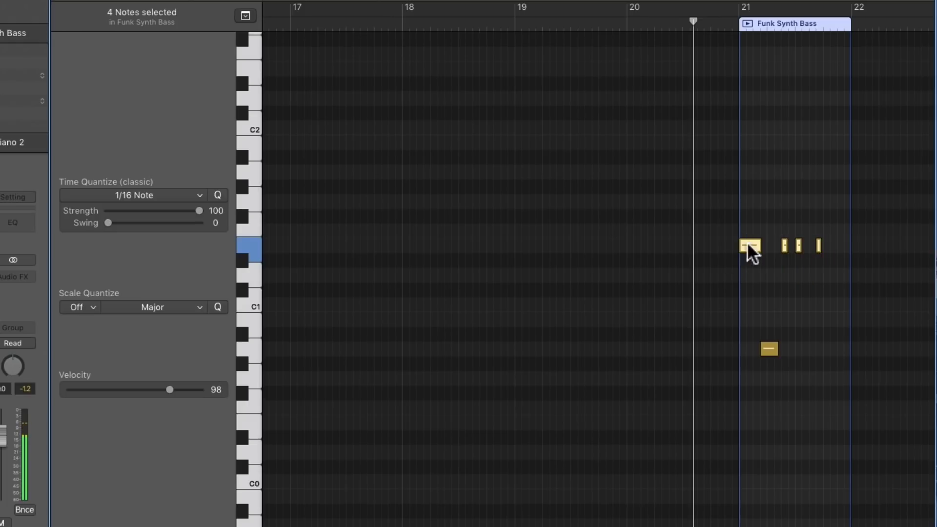
{"action": "left_click_drag", "start_coordinate": [749, 240], "coordinate": [747, 271]}
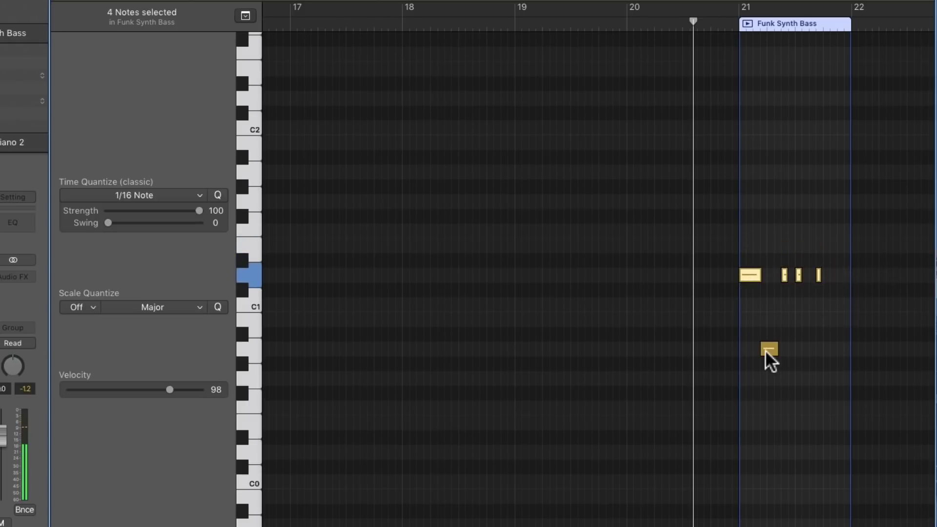
{"action": "left_click", "coordinate": [766, 348]}
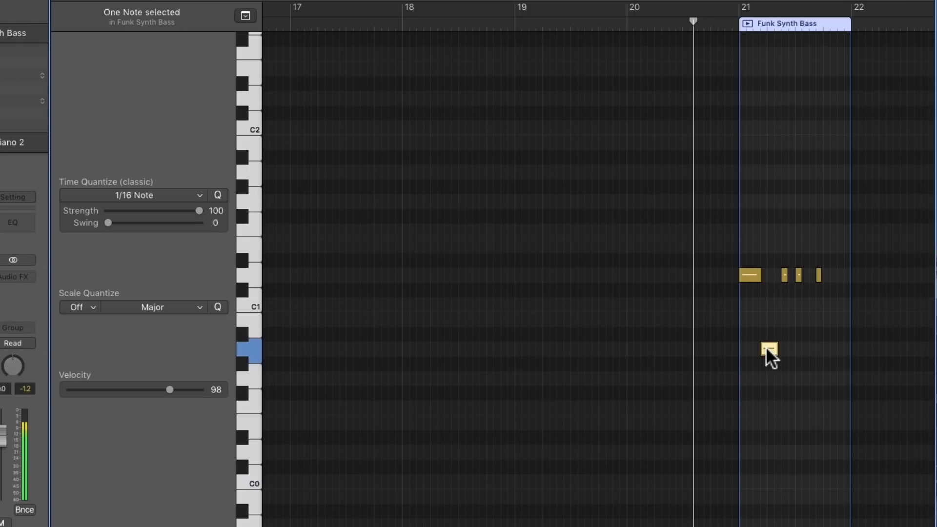
Step: Check the pitches of the notes in the bar 21 Funk Synth Bass region, then close the note editor
{"action": "left_click", "coordinate": [250, 276]}
{"action": "left_click", "coordinate": [255, 244]}
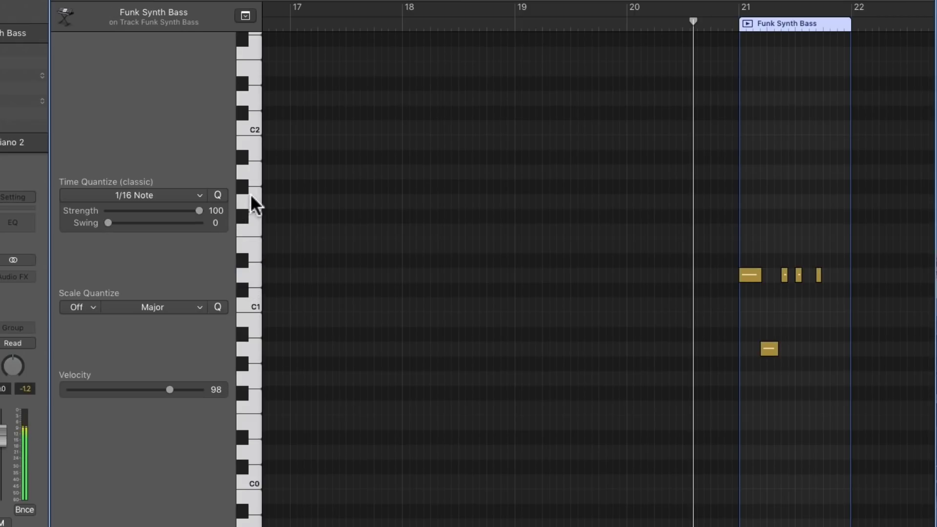
{"action": "left_click", "coordinate": [747, 275]}
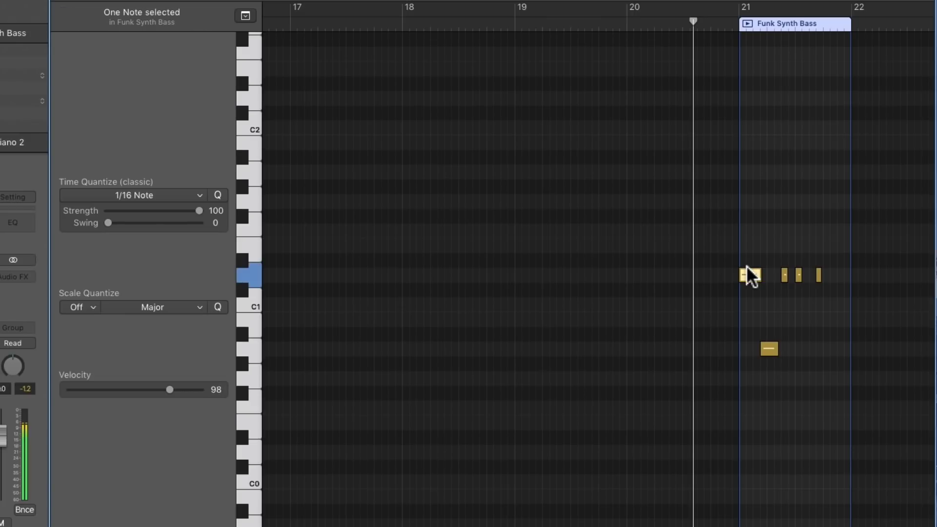
{"action": "left_click", "coordinate": [245, 275]}
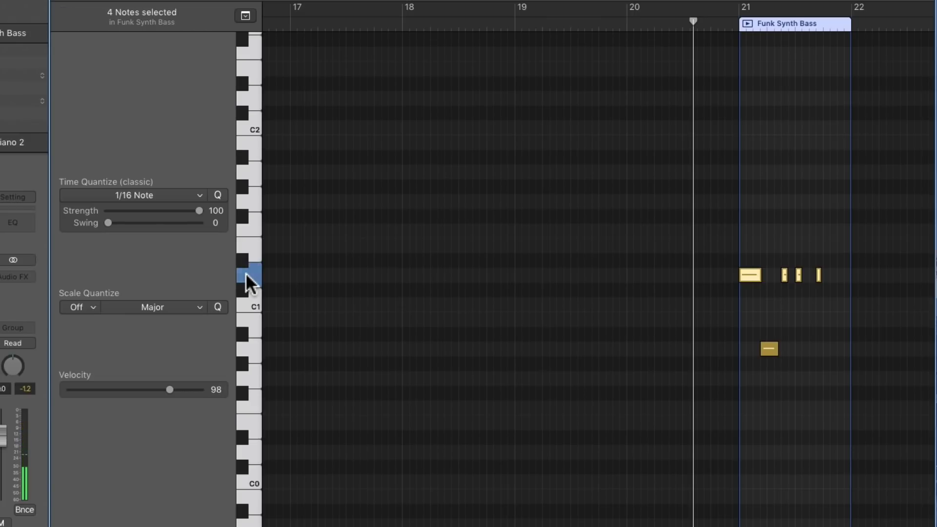
{"action": "key", "text": "p"}
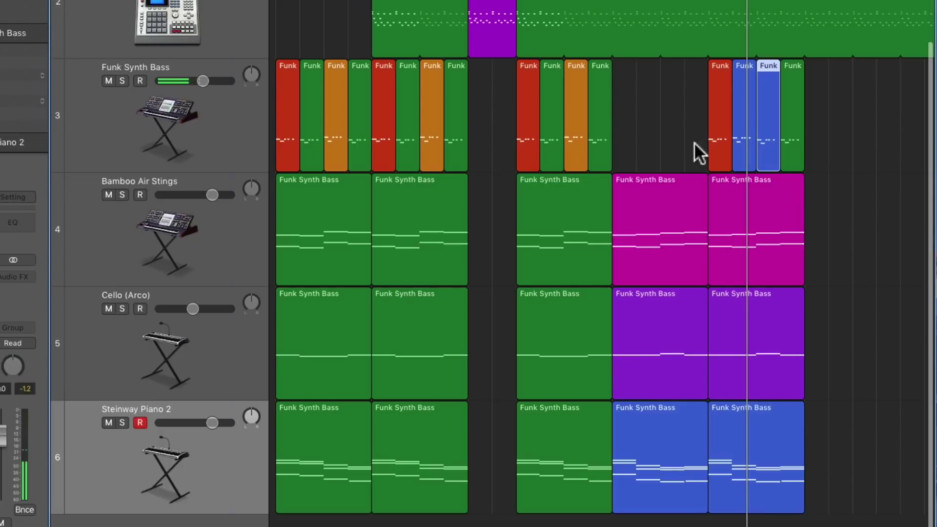
Step: Recolor the bar 21 Funk Synth Bass region olive and save the project
{"action": "left_click", "coordinate": [741, 112]}
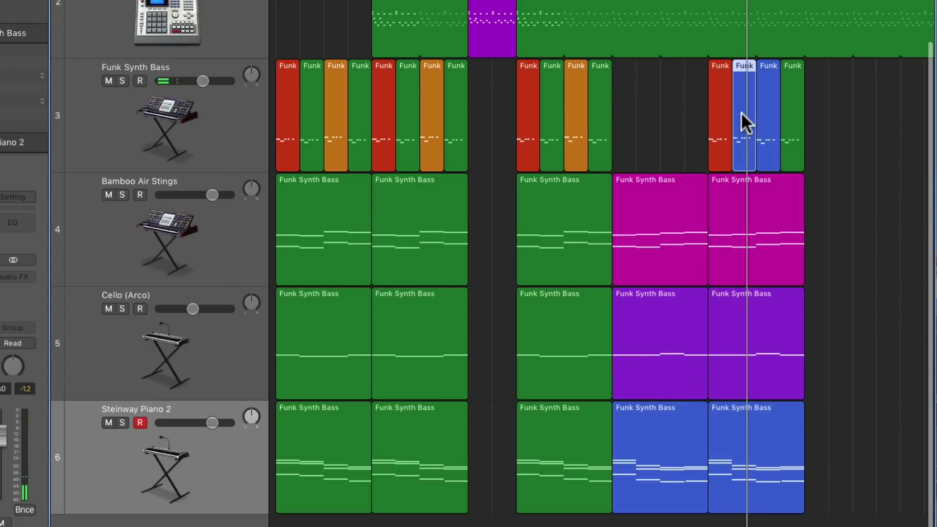
{"action": "right_click", "coordinate": [768, 113]}
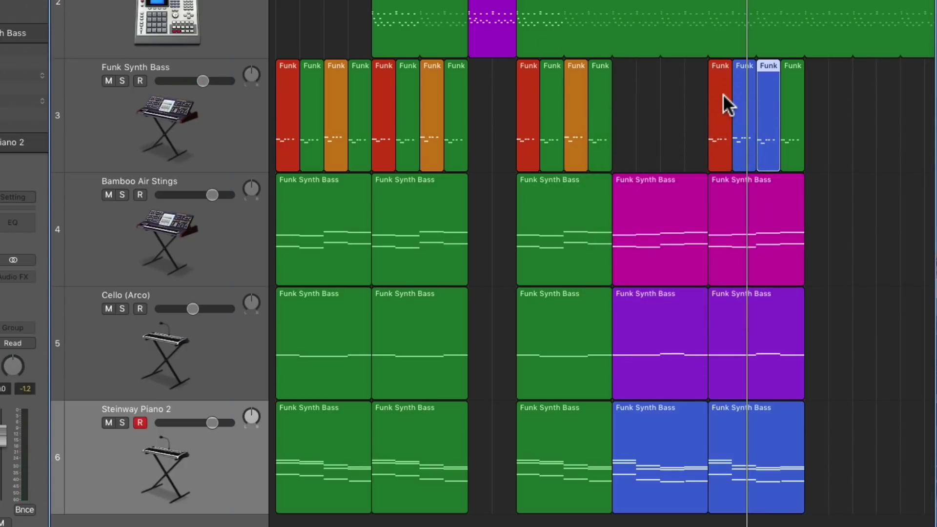
{"action": "key", "text": "alt+c"}
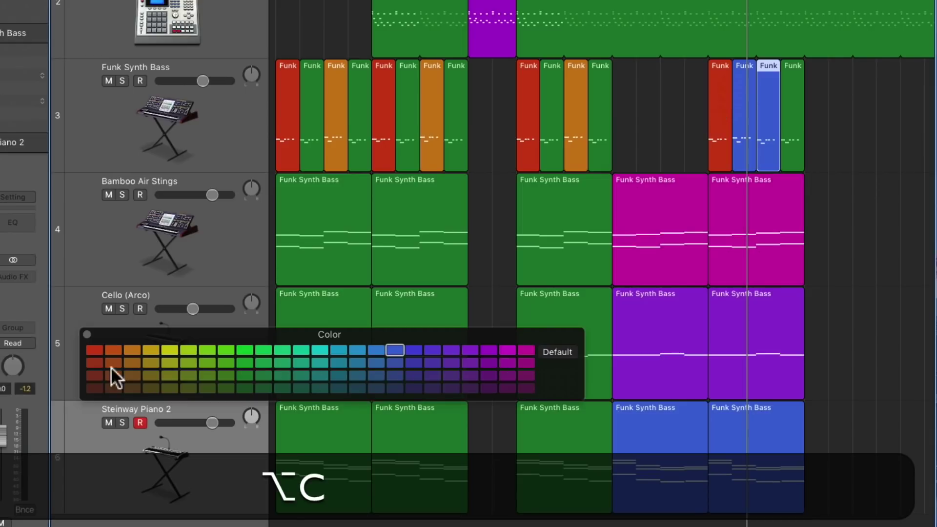
{"action": "left_click", "coordinate": [159, 373]}
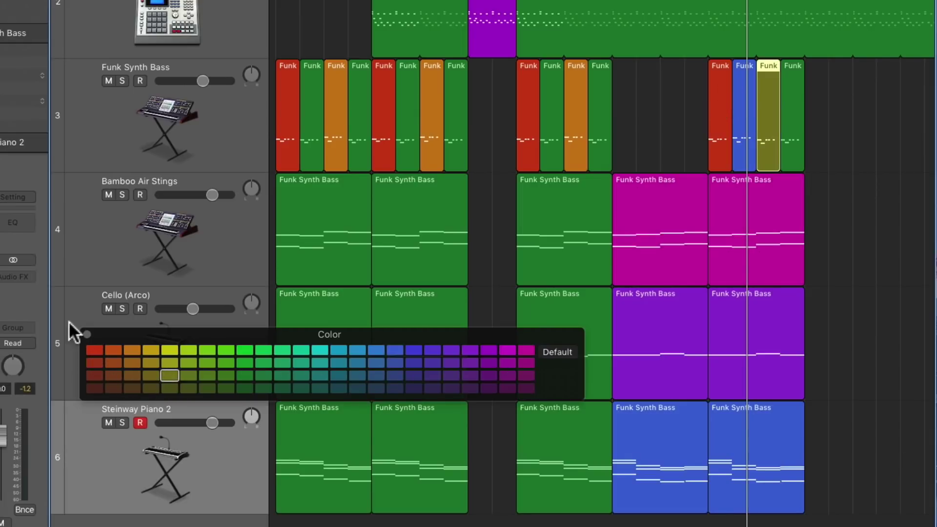
{"action": "left_click", "coordinate": [87, 334]}
{"action": "left_click", "coordinate": [669, 122]}
{"action": "key", "text": "super+s"}
Step: Play the arrangement from shortly before bar 19 to hear the new bass line with the pad, cello and piano
{"action": "scroll", "coordinate": [665, 121], "scroll_direction": "right", "scroll_amount": 4}
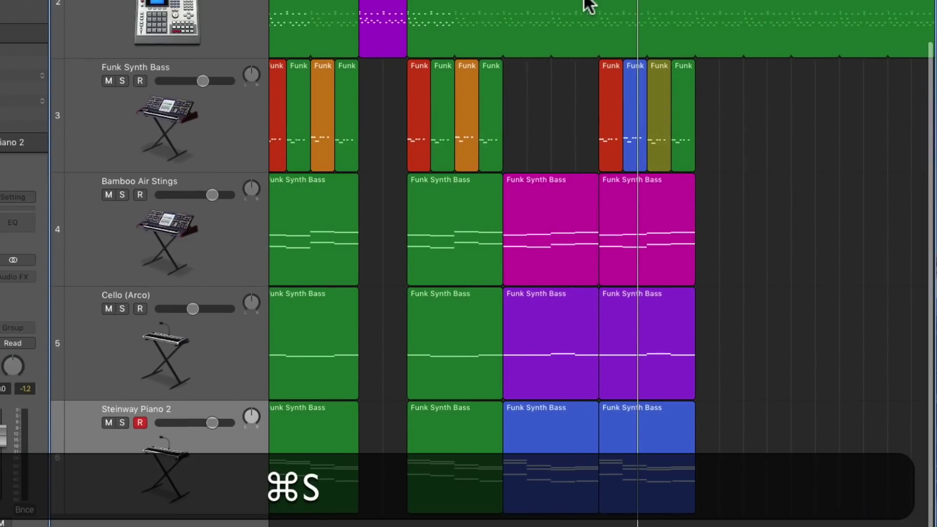
{"action": "scroll", "coordinate": [588, 2], "scroll_direction": "up", "scroll_amount": 2}
{"action": "left_click_drag", "start_coordinate": [570, 1], "coordinate": [562, 1]}
{"action": "key", "text": "space"}
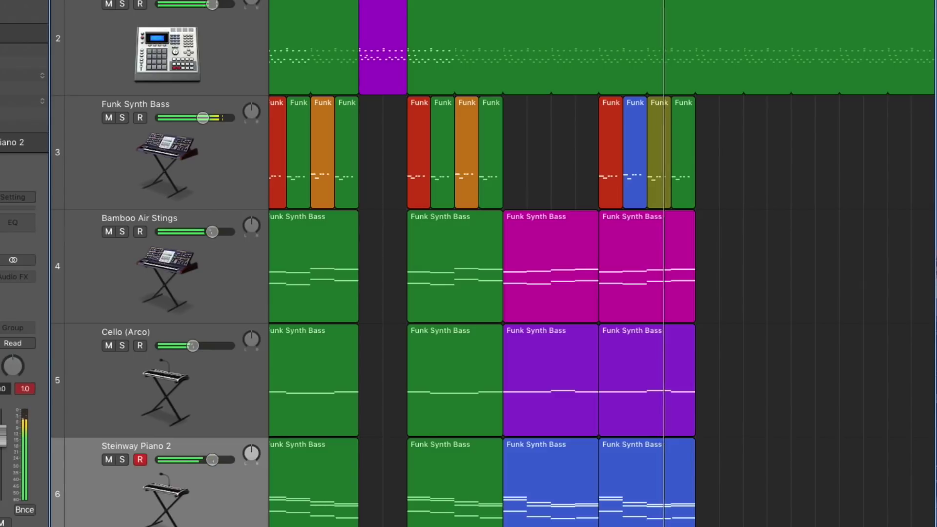
{"action": "scroll", "coordinate": [740, 205], "scroll_direction": "right", "scroll_amount": 3}
{"action": "scroll", "coordinate": [741, 205], "scroll_direction": "down", "scroll_amount": 2}
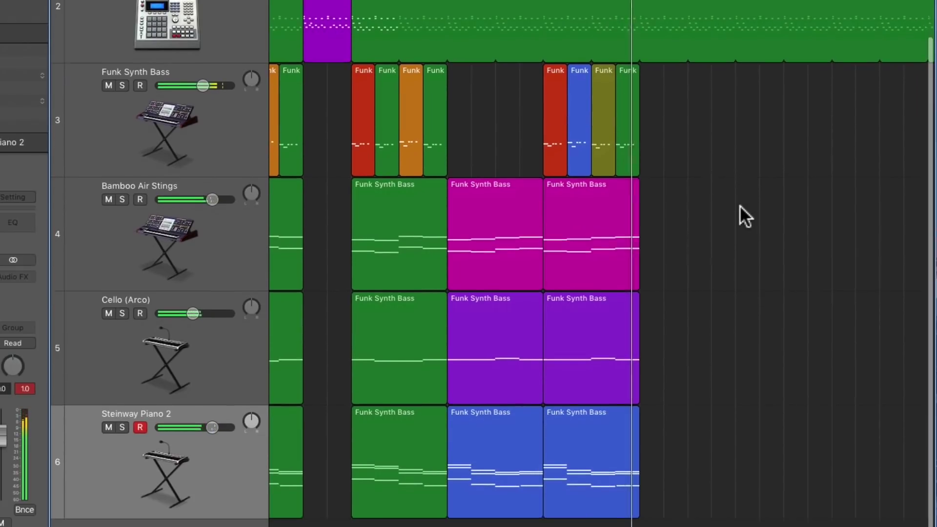
Step: Copy the bass, pad, cello and piano regions of bars 19–22 to bar 23, and those of bars 11–14 plus Ultrabeat to bar 27
{"action": "left_click_drag", "start_coordinate": [679, 483], "coordinate": [665, 77]}
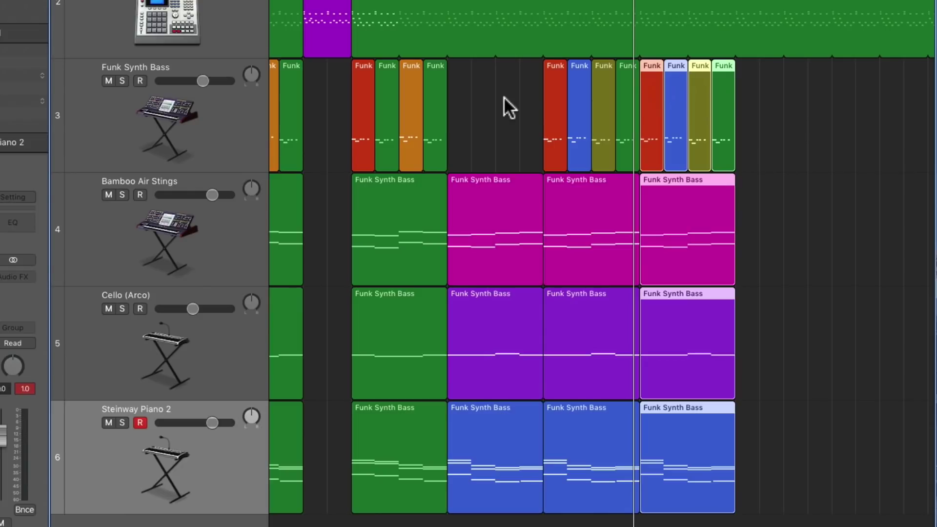
{"action": "left_click_drag", "start_coordinate": [414, 515], "coordinate": [727, 147]}
{"action": "scroll", "coordinate": [575, 144], "scroll_direction": "up", "scroll_amount": 1}
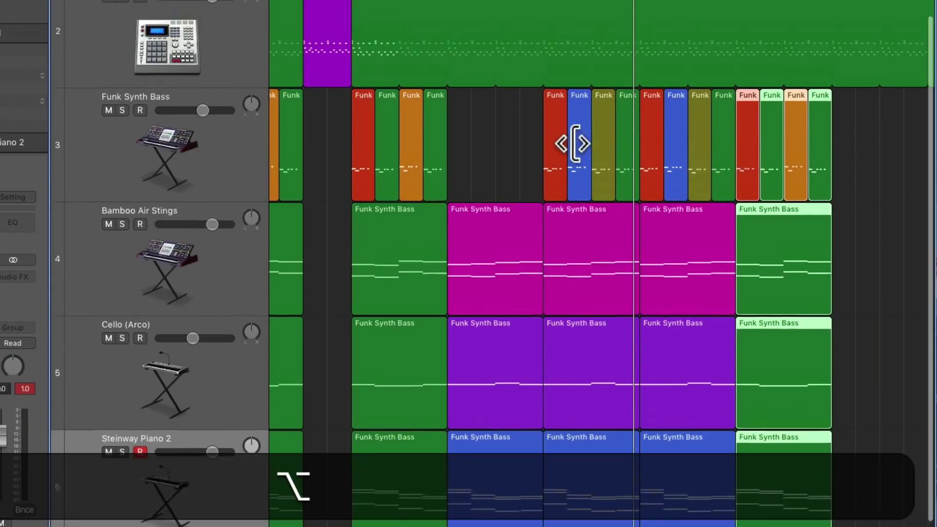
{"action": "scroll", "coordinate": [574, 143], "scroll_direction": "up", "scroll_amount": 3}
{"action": "left_click", "coordinate": [420, 25]}
{"action": "left_click_drag", "start_coordinate": [420, 24], "coordinate": [776, 31]}
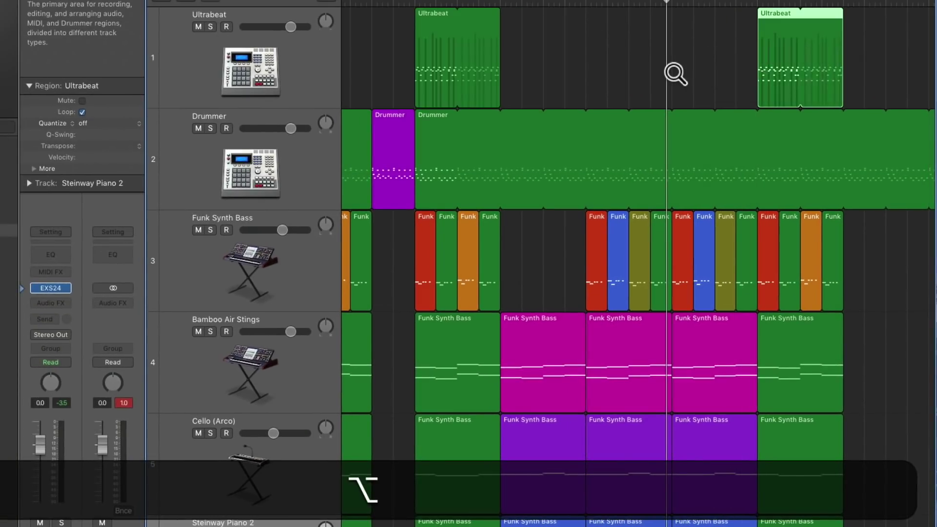
Step: Play back the extended arrangement from just before bar 11 to the end of bar 30
{"action": "scroll", "coordinate": [593, 92], "scroll_direction": "left", "scroll_amount": 5}
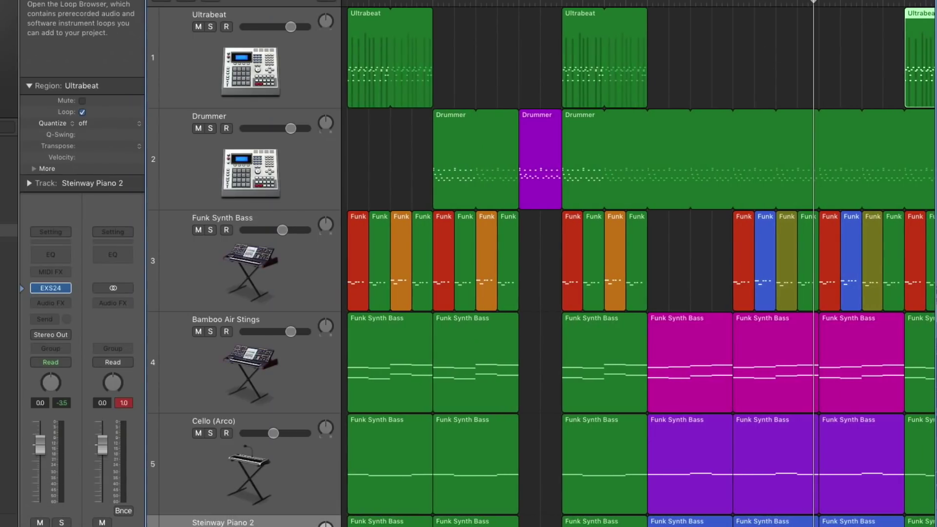
{"action": "left_click_drag", "start_coordinate": [911, 0], "coordinate": [849, 0]}
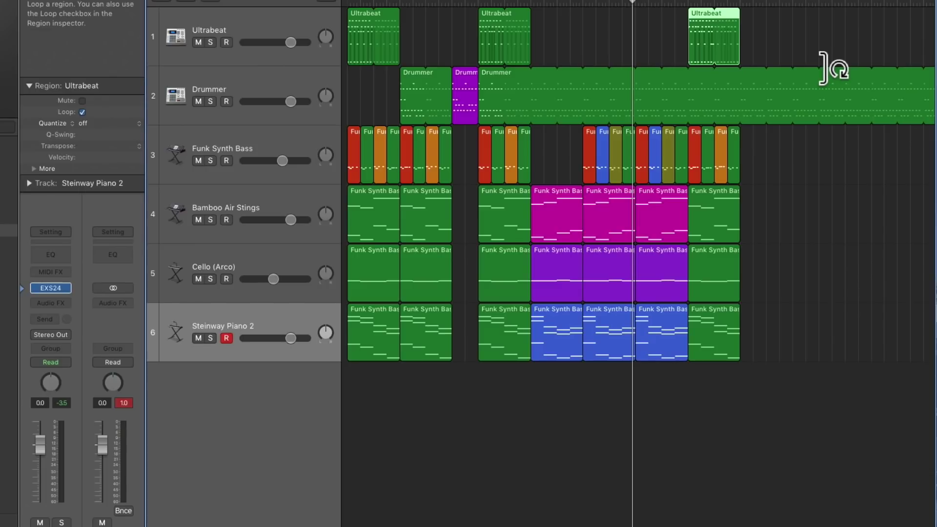
{"action": "key", "text": "Return"}
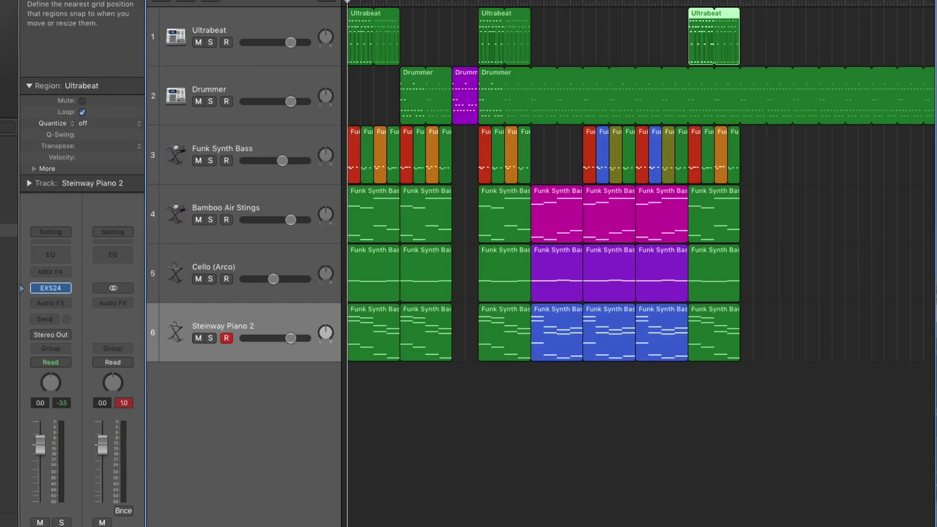
{"action": "left_click", "coordinate": [473, 3]}
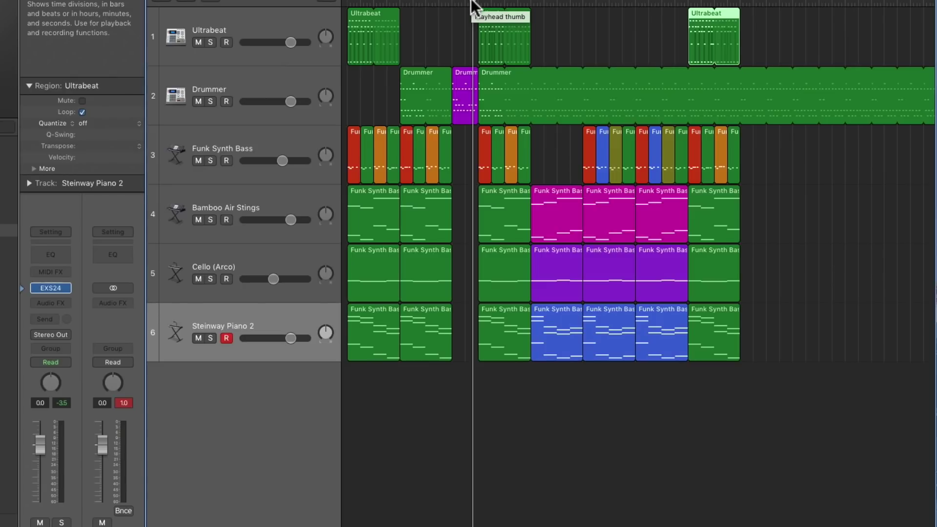
{"action": "key", "text": "space"}
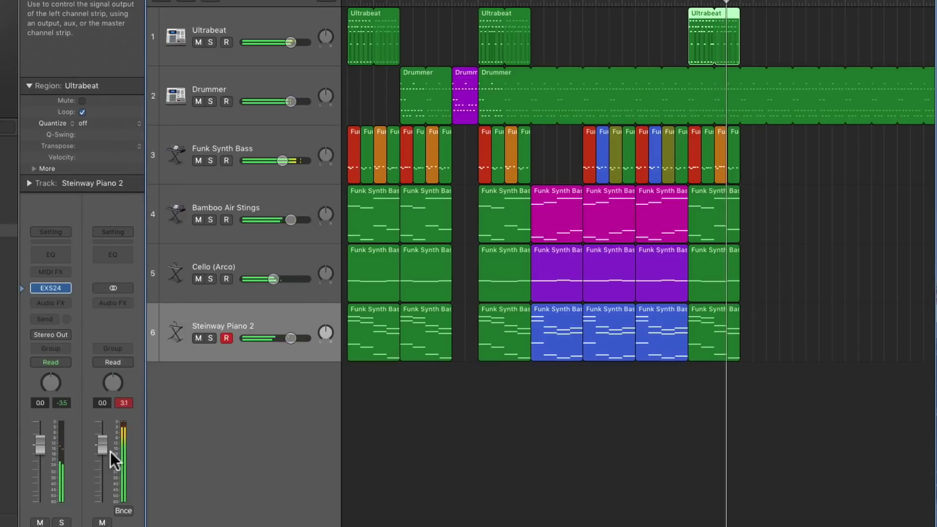
{"action": "key", "text": "space"}
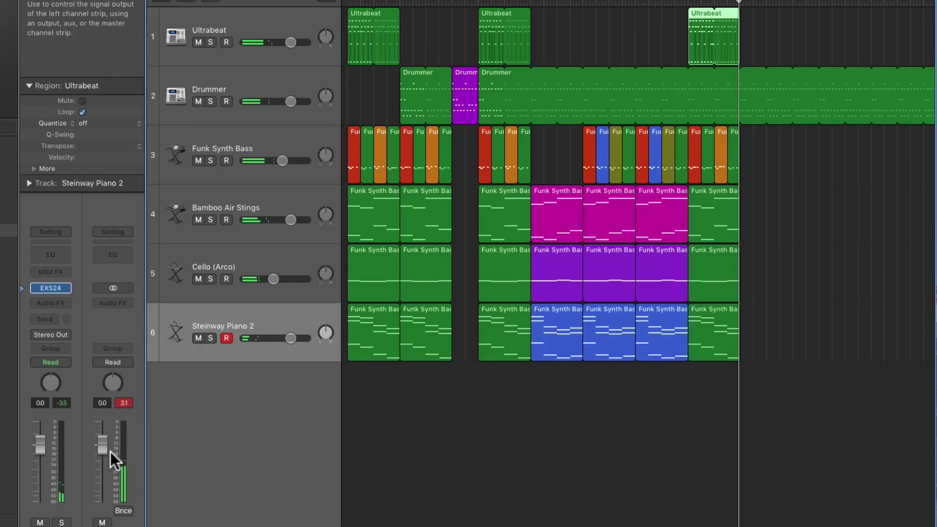